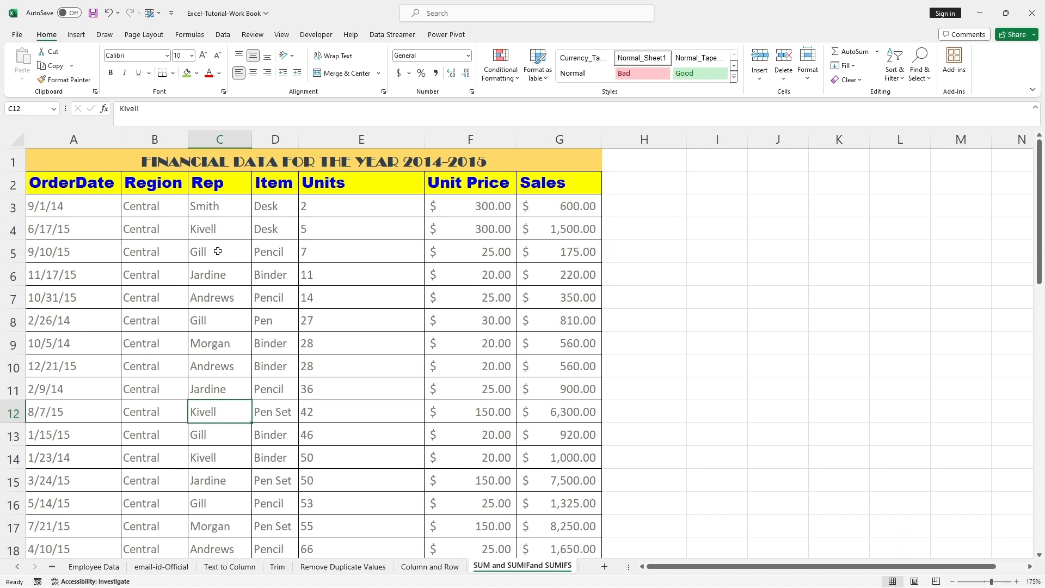
Step: Enter the label SUM in cell E47, below the financial data table
scroll(248, 280, "down", 12)
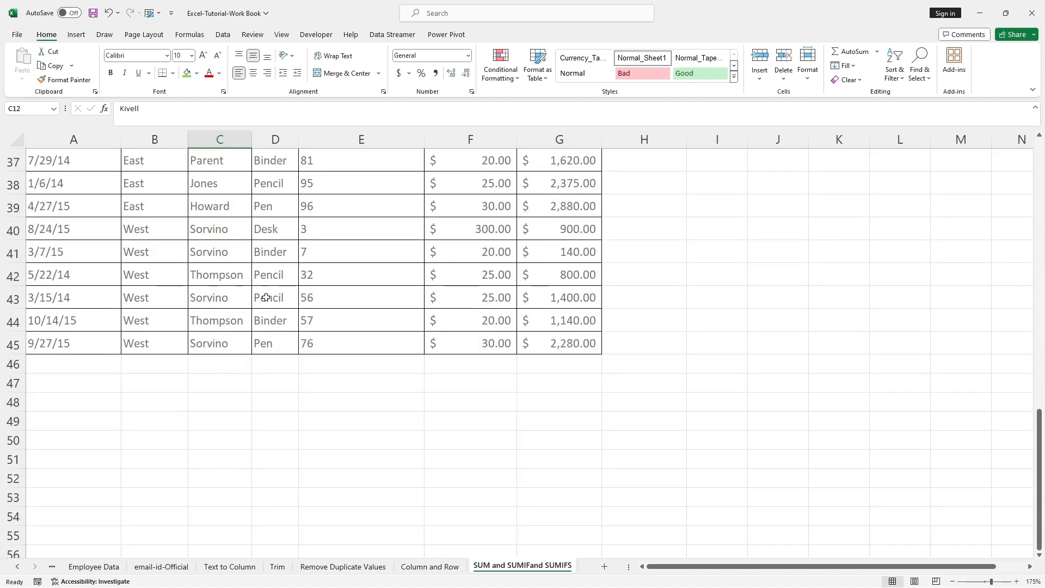
scroll(265, 297, "up", 12)
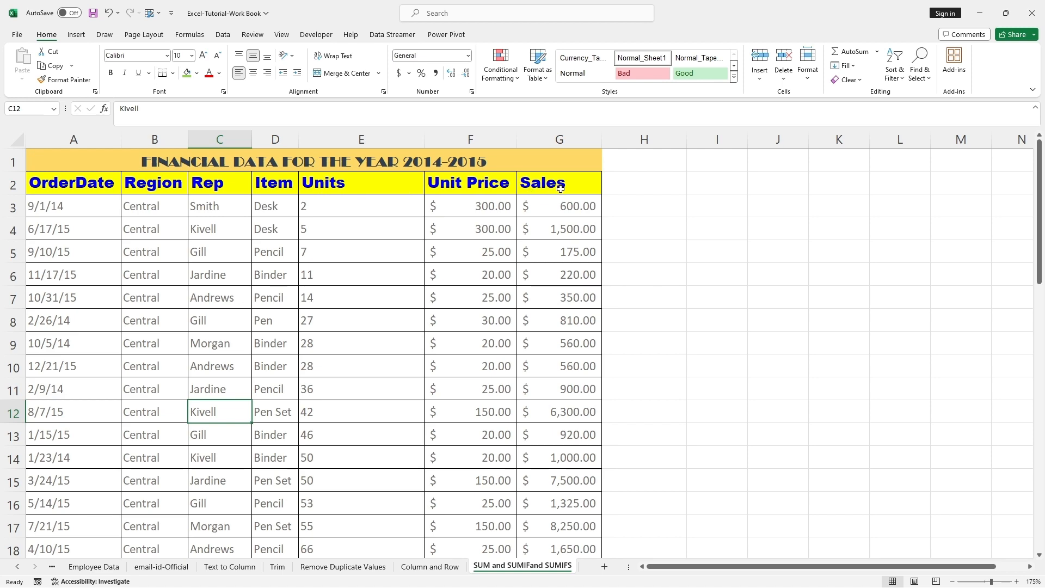
scroll(337, 349, "down", 13)
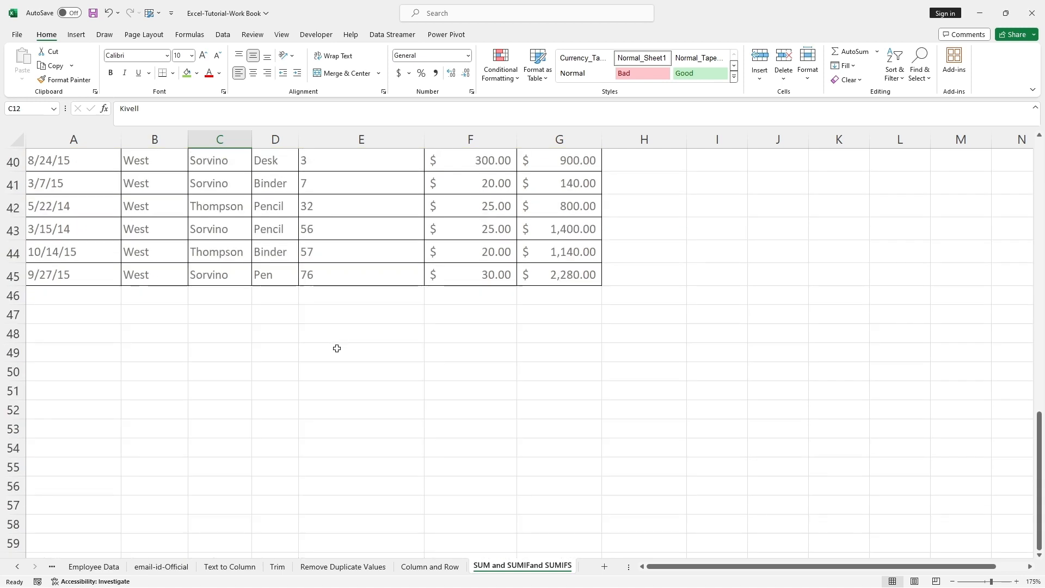
scroll(342, 356, "up", 1)
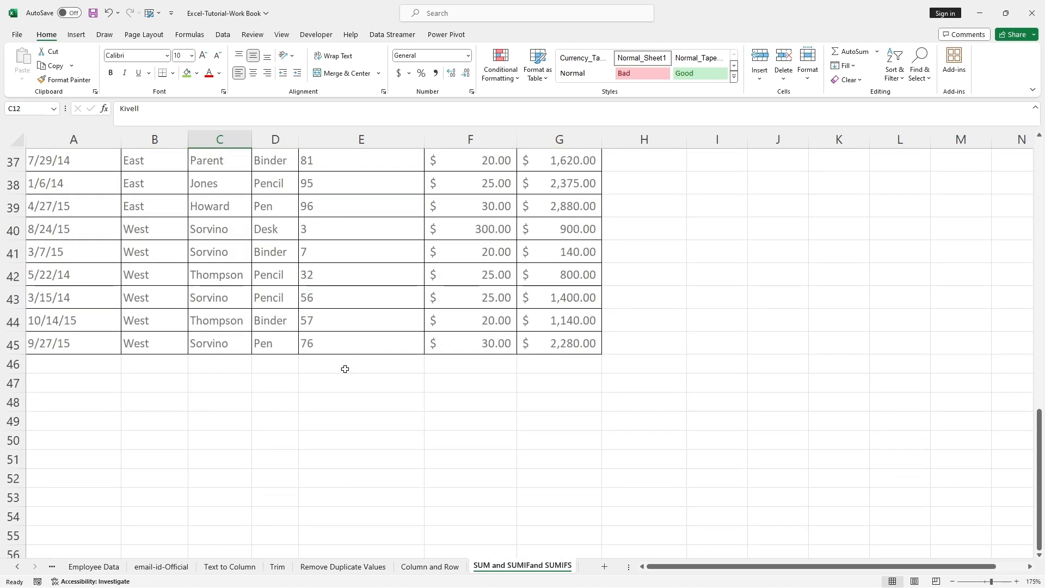
double_click(332, 381)
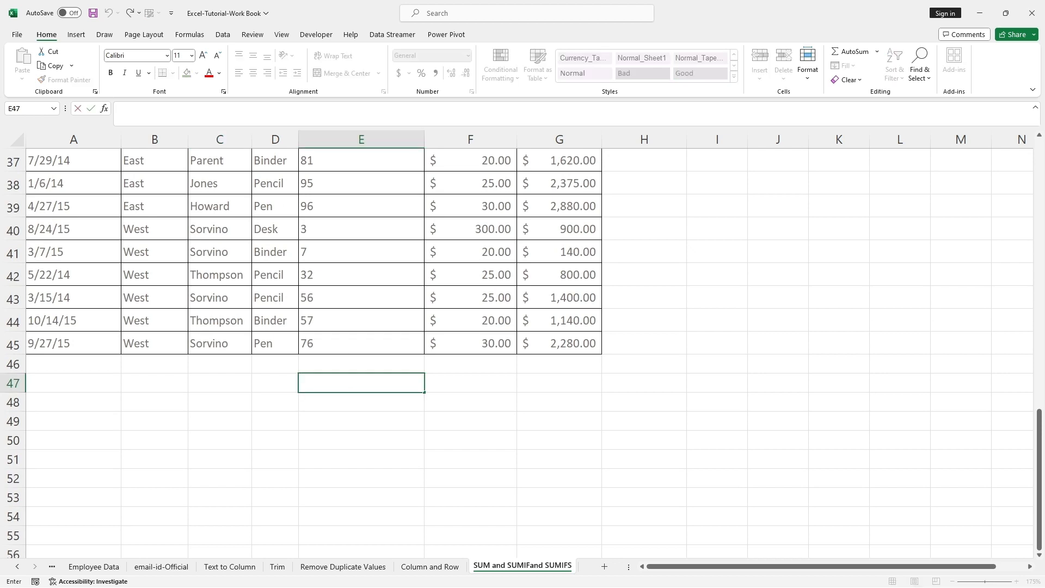
type("SUM")
left_click(414, 427)
Step: Total the Sales column in cell G47 with the formula =SUM(G3:G45)
double_click(543, 381)
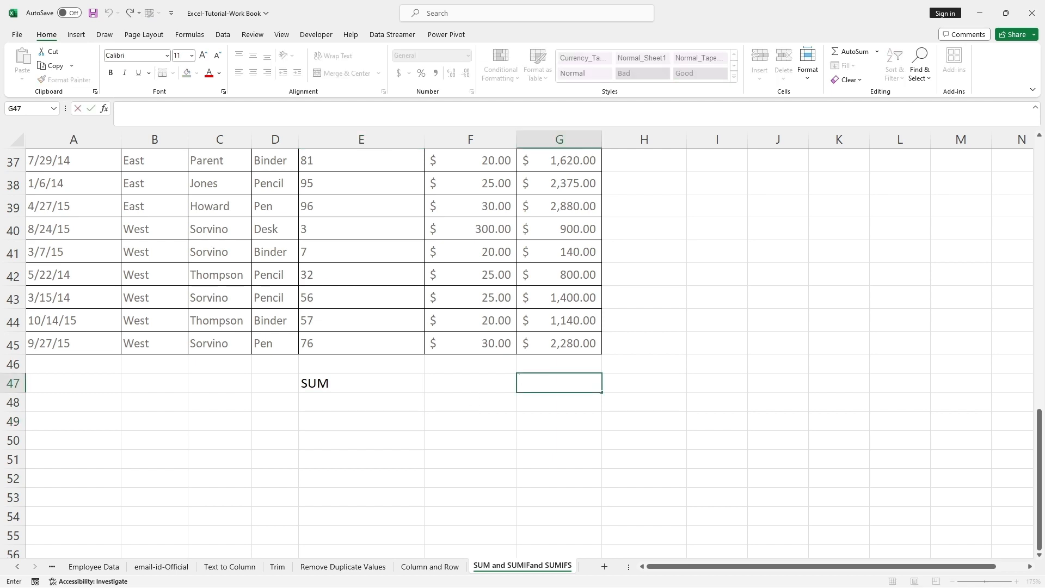
type("=")
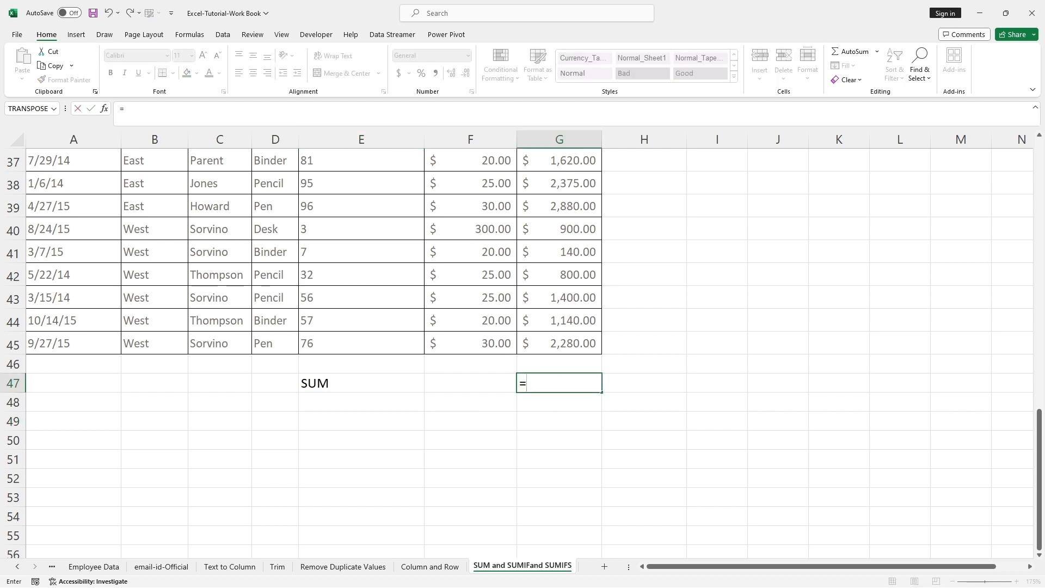
type("SUM")
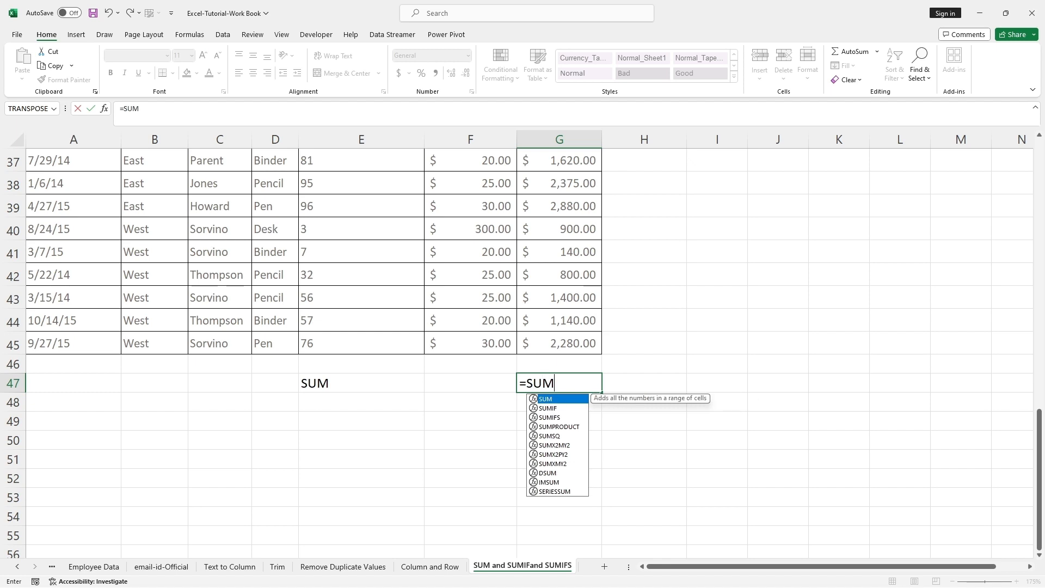
type("(")
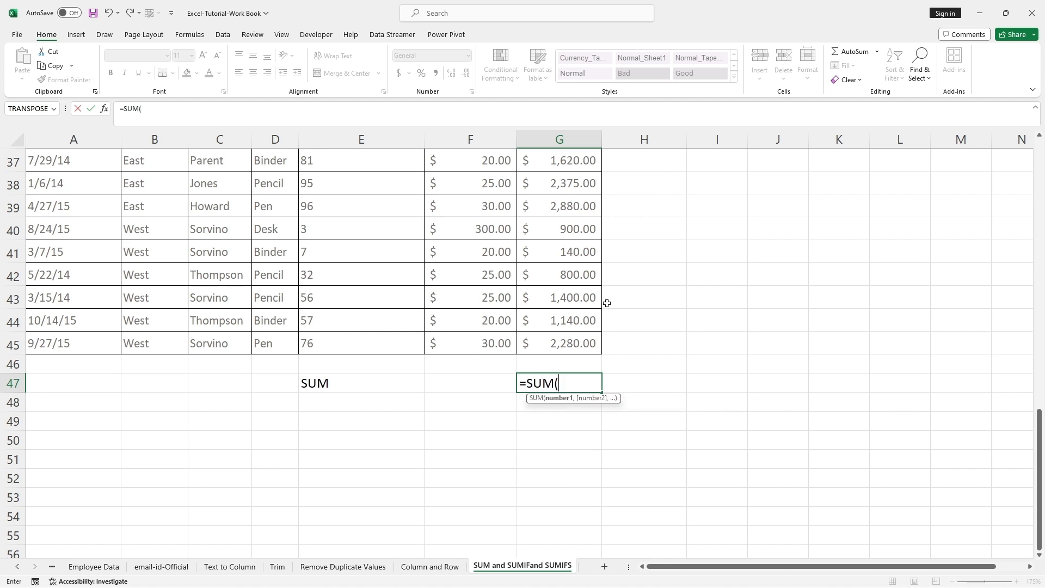
scroll(606, 302, "up", 12)
left_click(543, 203)
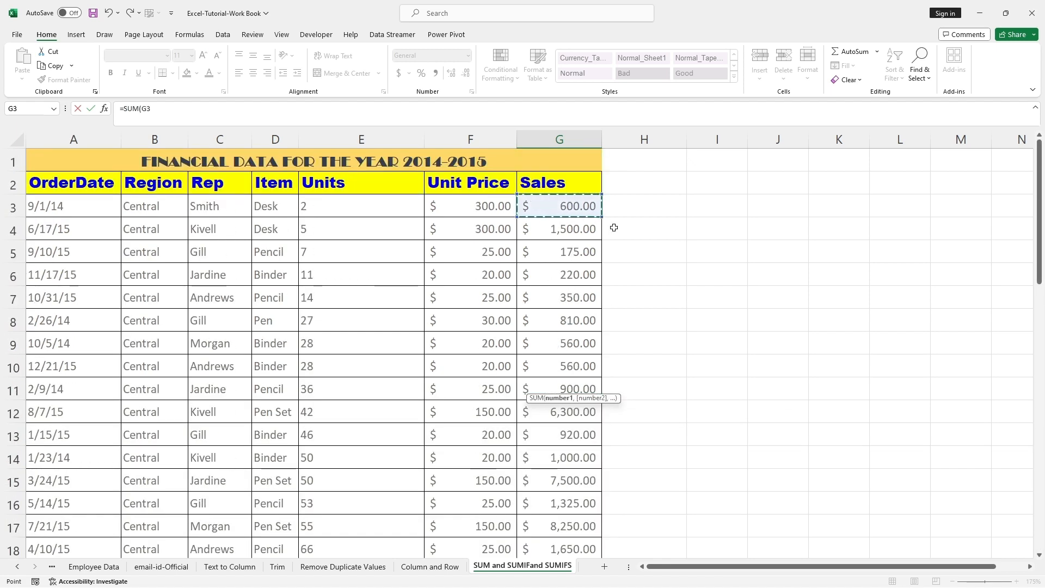
left_click_drag(598, 206, 604, 330)
left_click(165, 108)
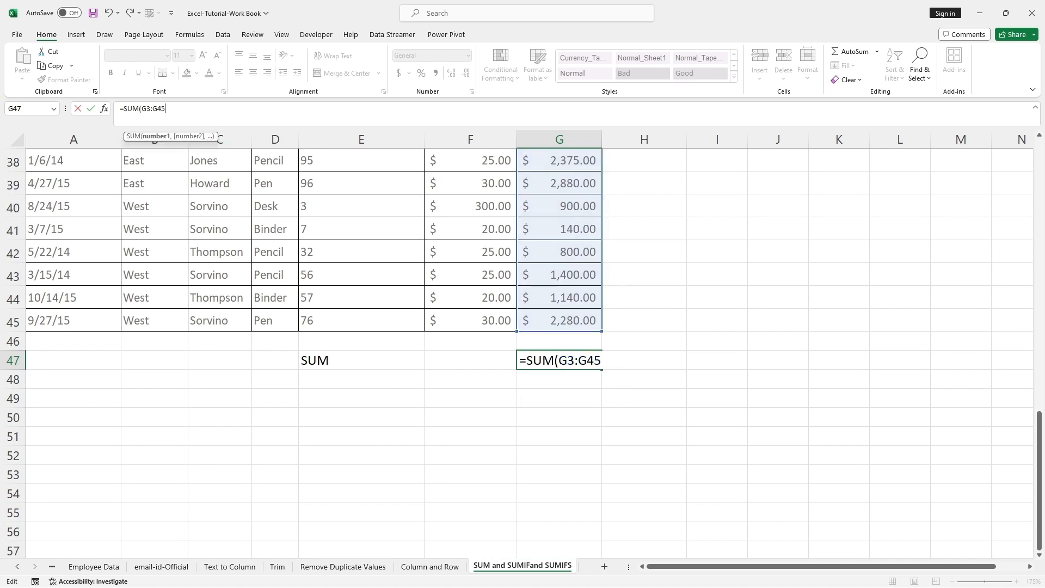
type(")")
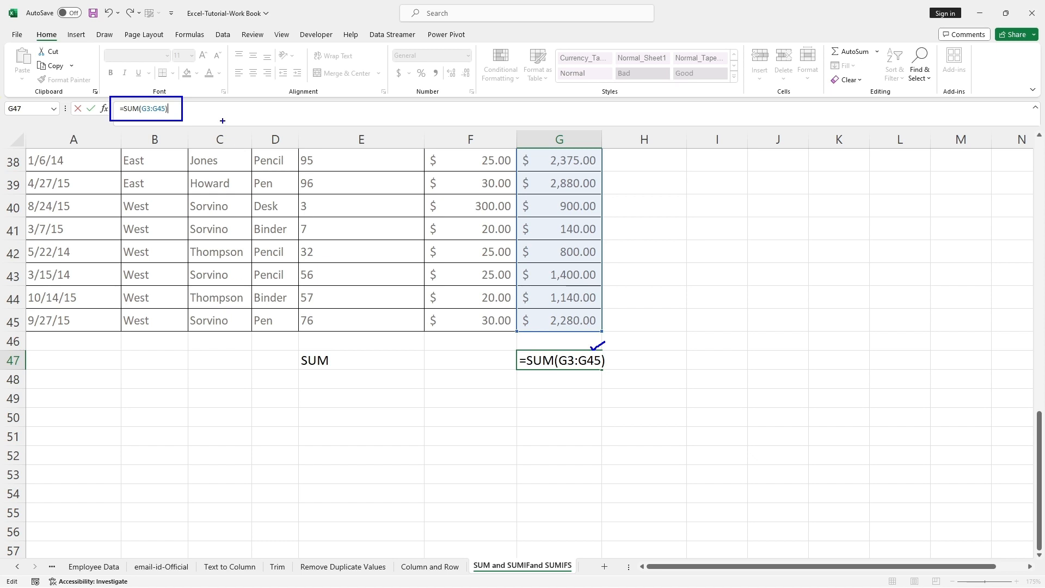
key("Return")
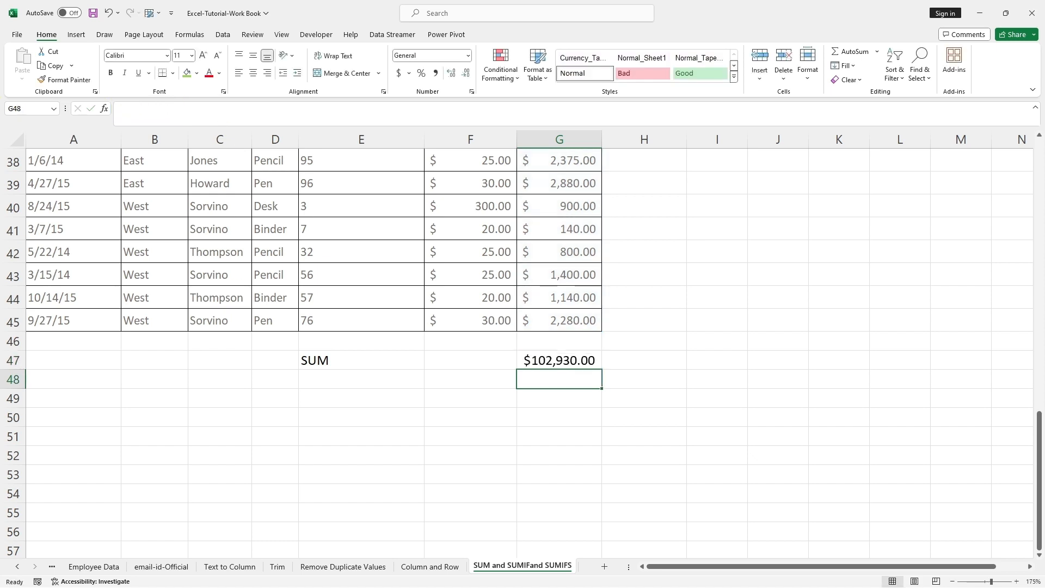
key("Left")
left_click(583, 354)
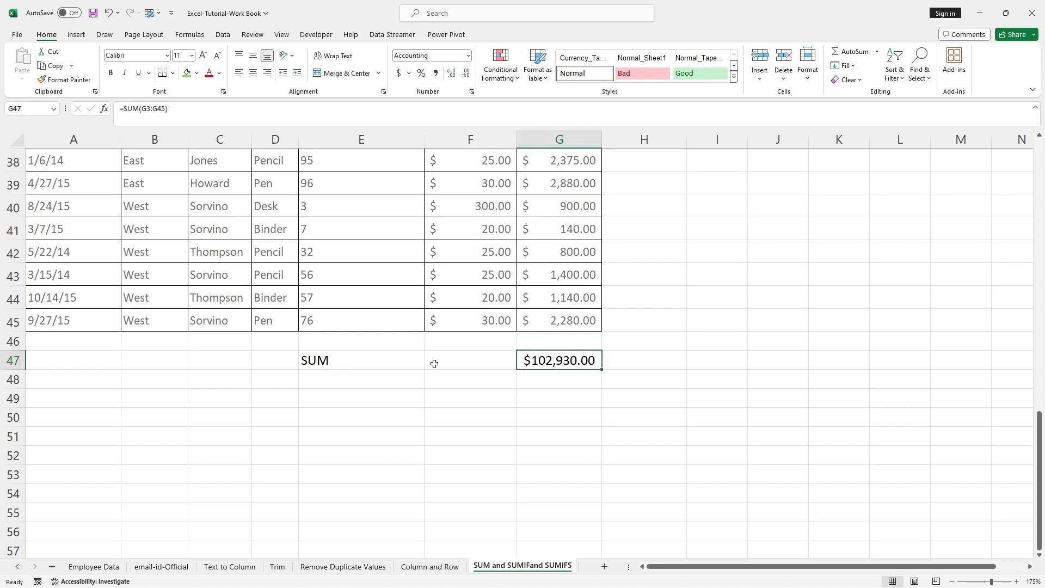
Step: Enter the label Total in cell F47, beside the summed sales figure
scroll(434, 363, "up", 12)
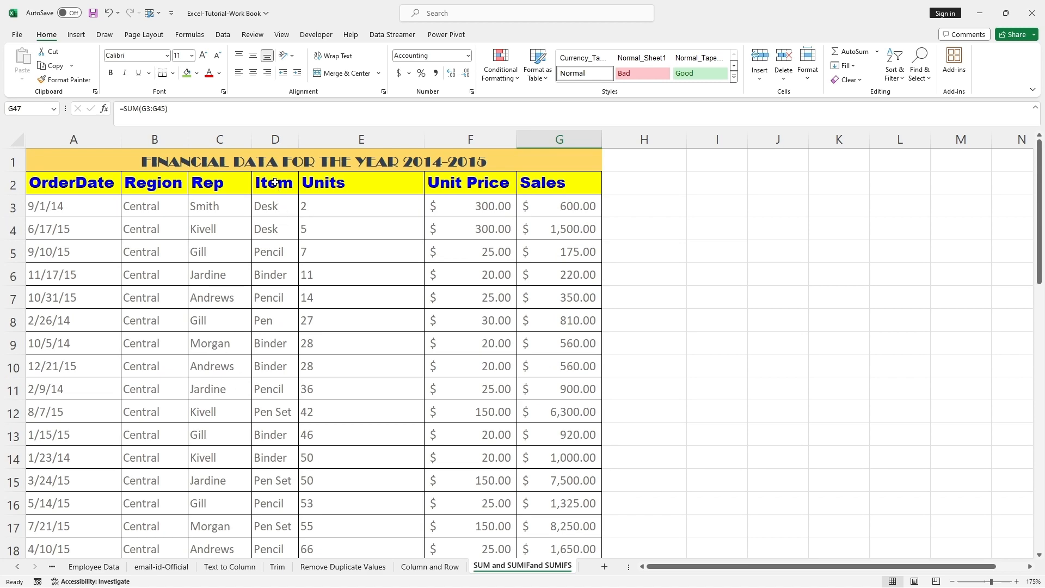
scroll(274, 255, "down", 6)
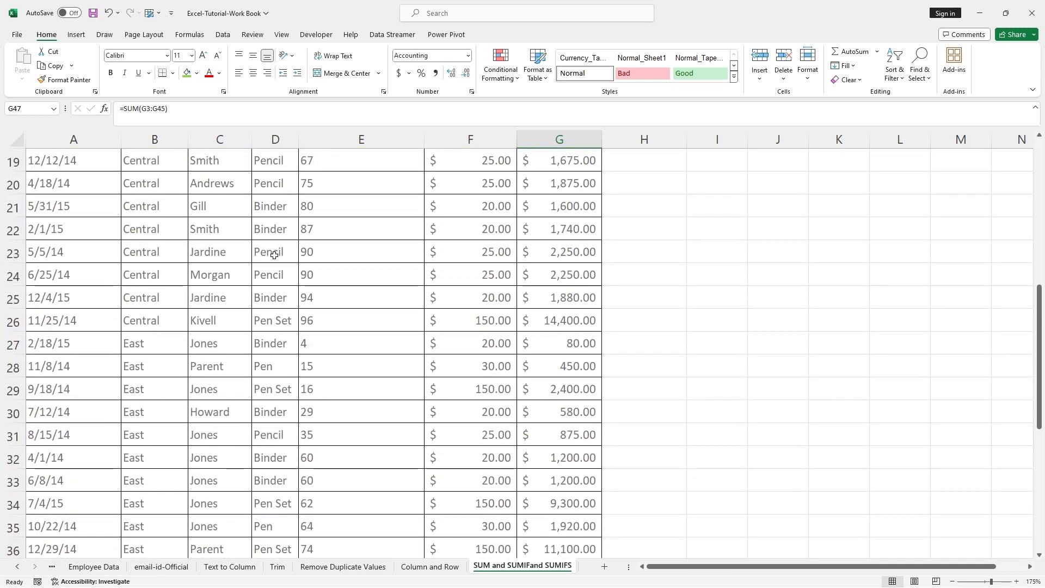
scroll(275, 255, "up", 6)
scroll(263, 294, "down", 14)
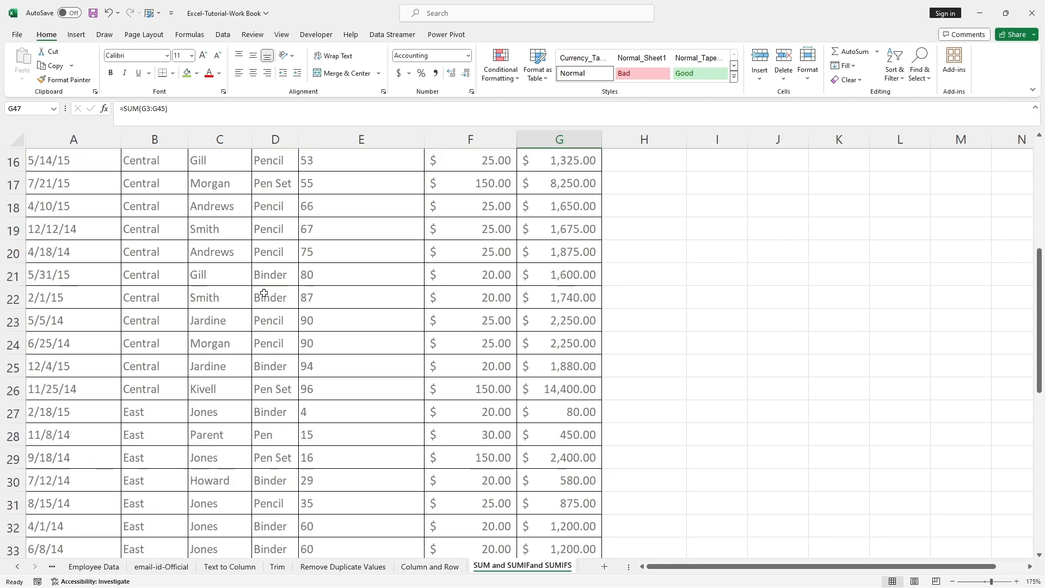
scroll(412, 311, "up", 2)
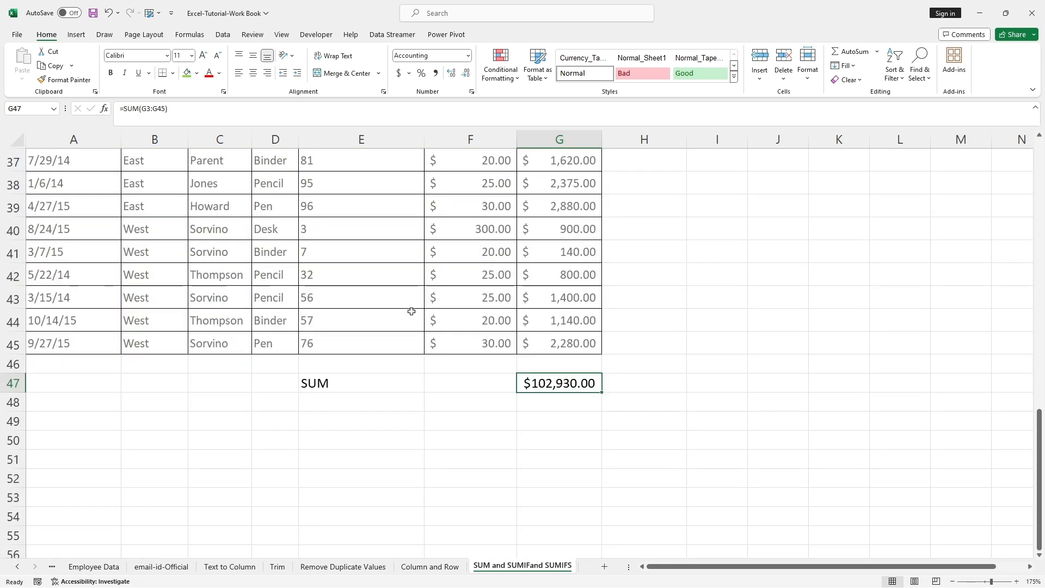
double_click(455, 381)
type("Total")
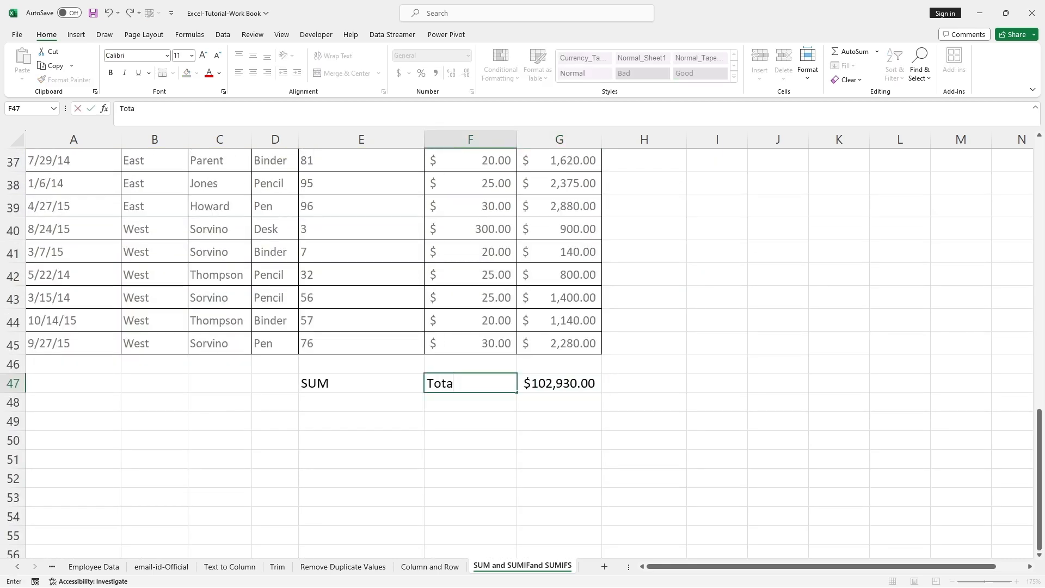
left_click(463, 429)
Step: Make the Total label in cell F47 bold and give the cell a green fill
key("Up")
key("Up")
key("ctrl+b")
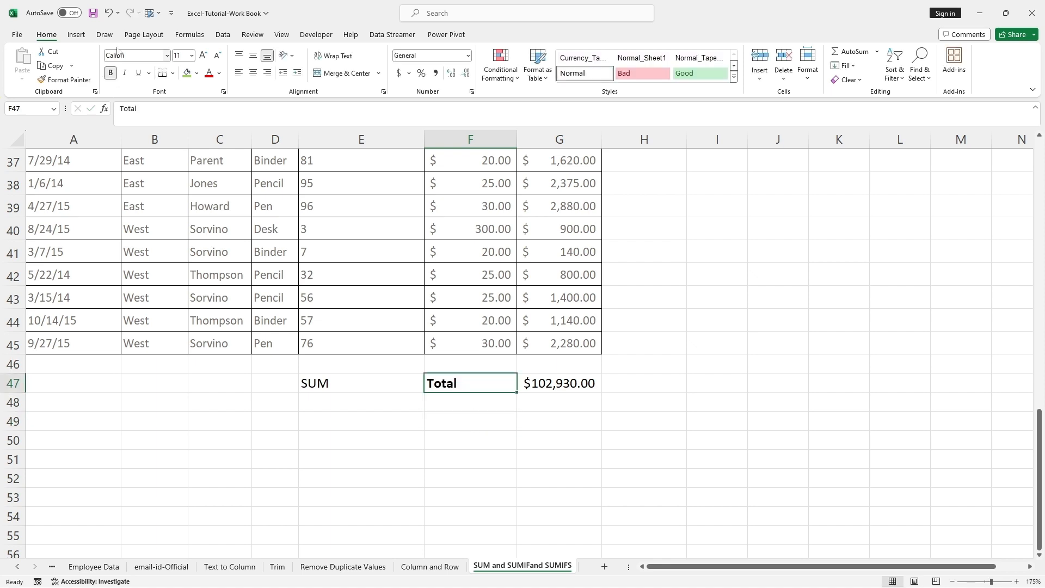
left_click(187, 74)
left_click(372, 421)
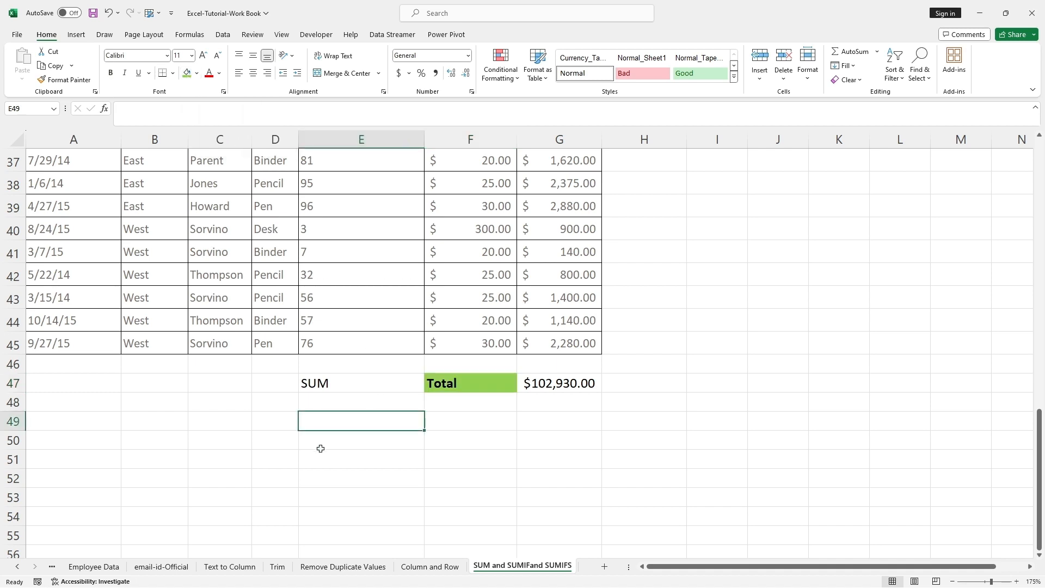
left_click_drag(279, 365, 603, 413)
left_click(438, 436)
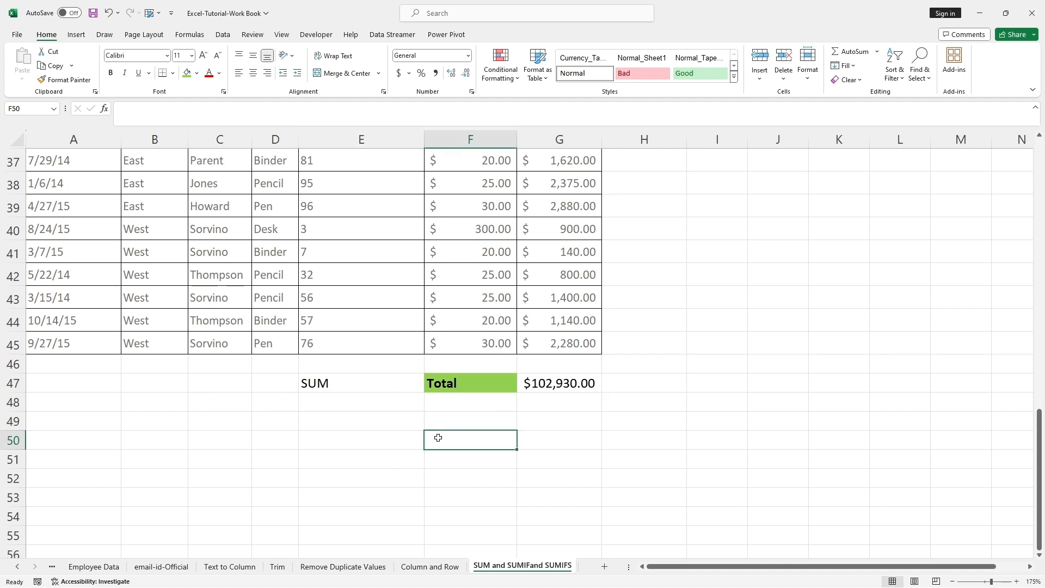
Step: Enter the label V/s in cell E48 and the label SUMIF in cell E49
left_click(325, 403)
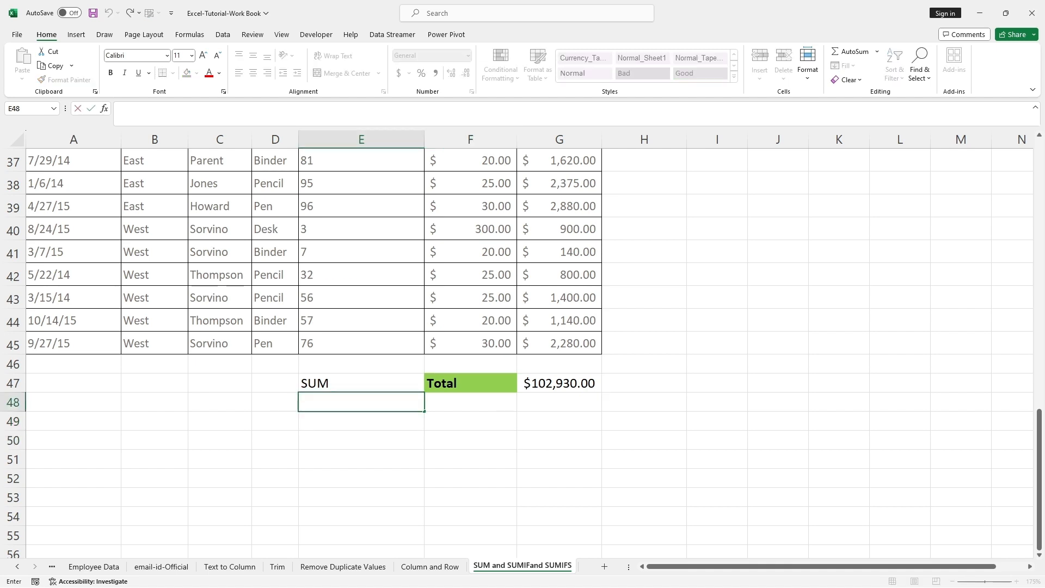
type("V/s")
left_click(329, 459)
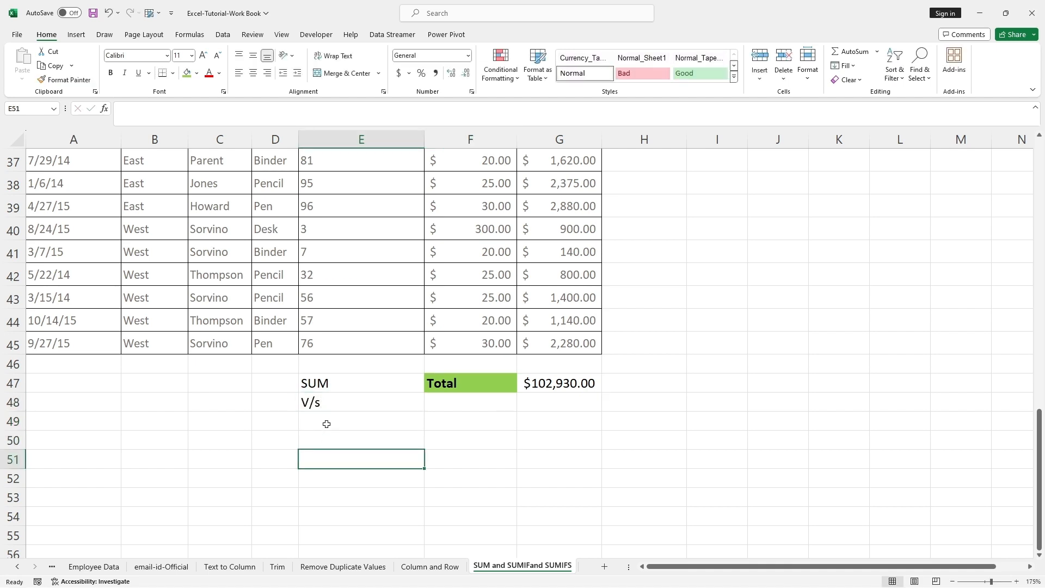
left_click(327, 423)
type("SUM")
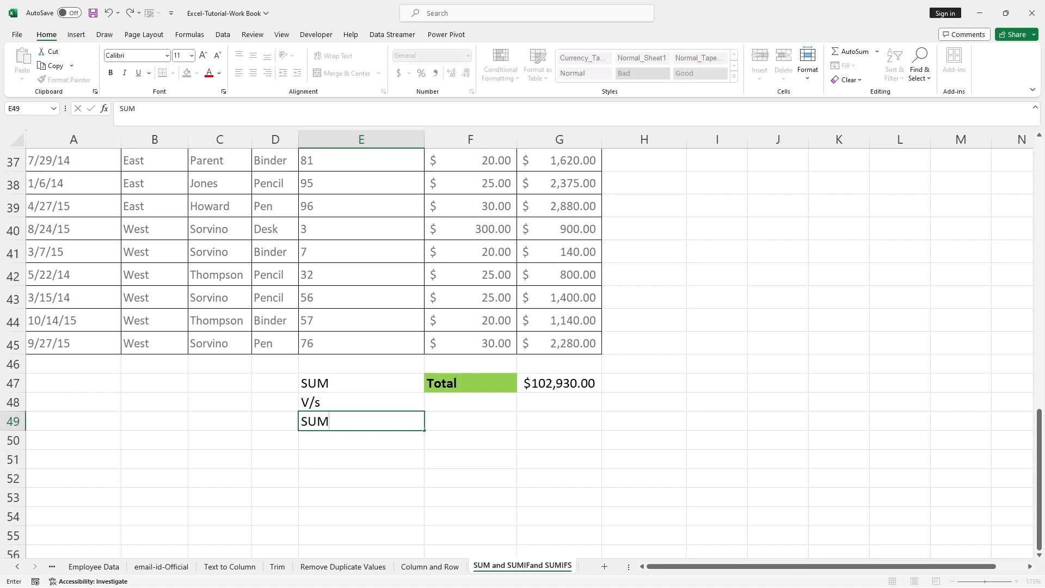
type("IF")
left_click(347, 459)
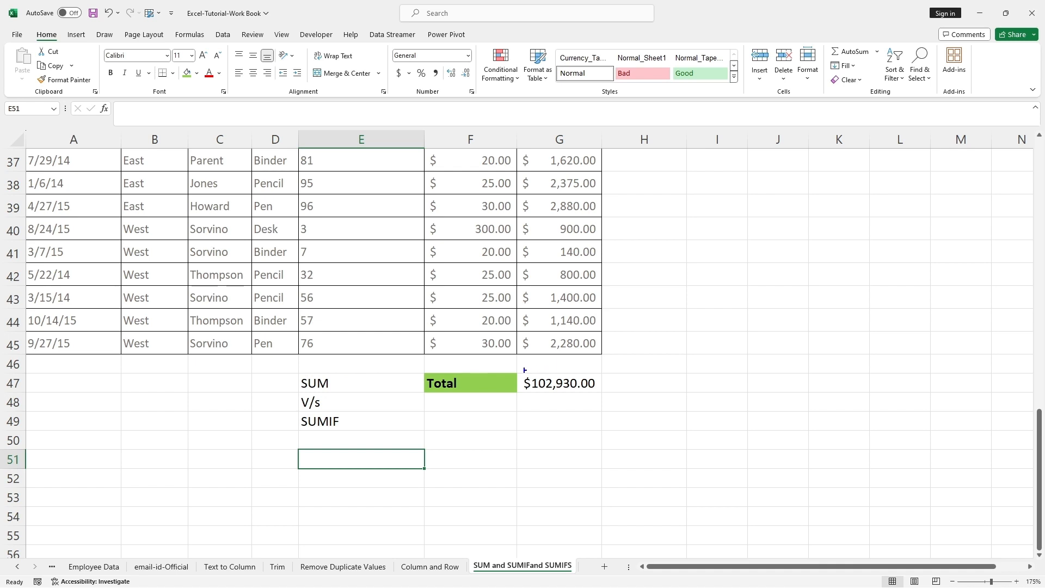
mouse_move(513, 365)
left_mouse_down()
mouse_move(612, 399)
mouse_move(627, 349)
left_mouse_up()
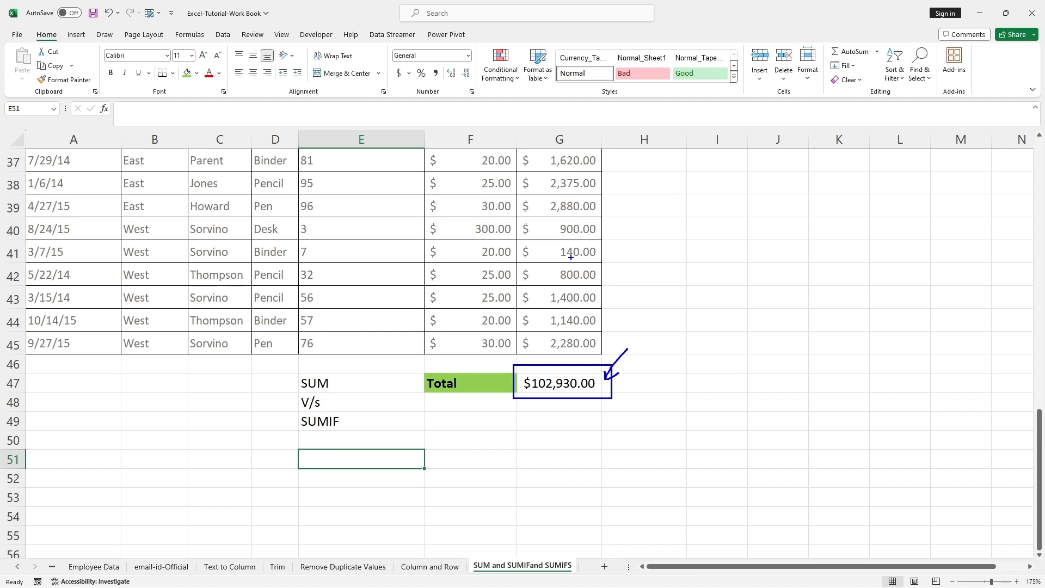
key("Escape")
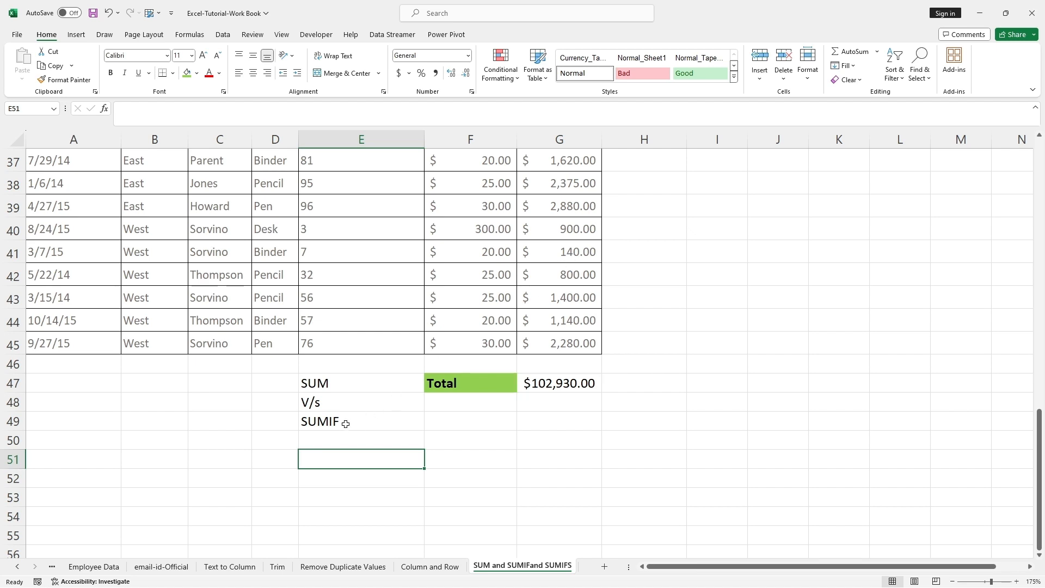
Step: Begin a SUMIF formula in cell G49, beside the SUMIF label
scroll(356, 428, "up", 1)
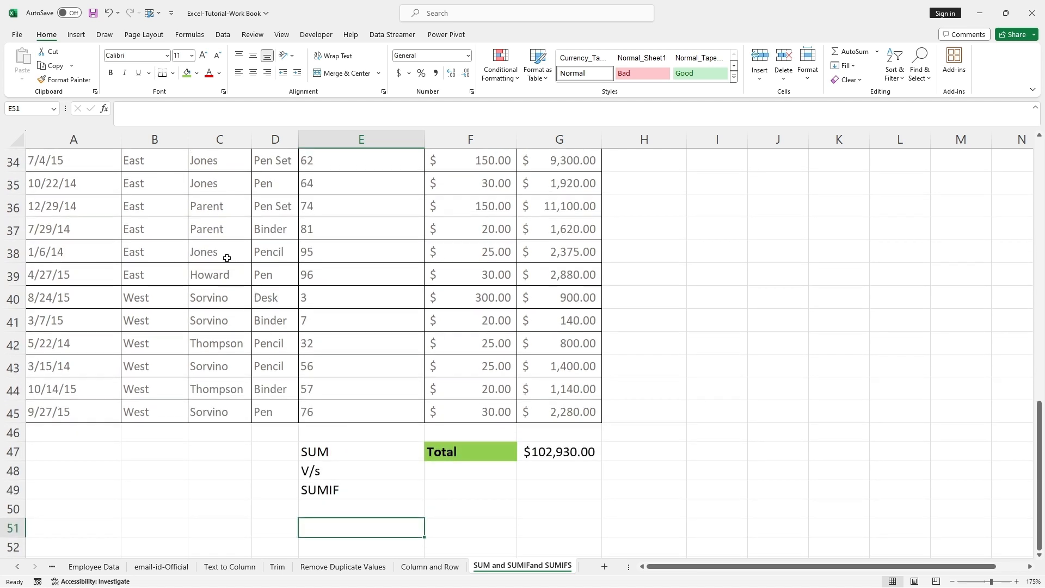
scroll(227, 258, "up", 11)
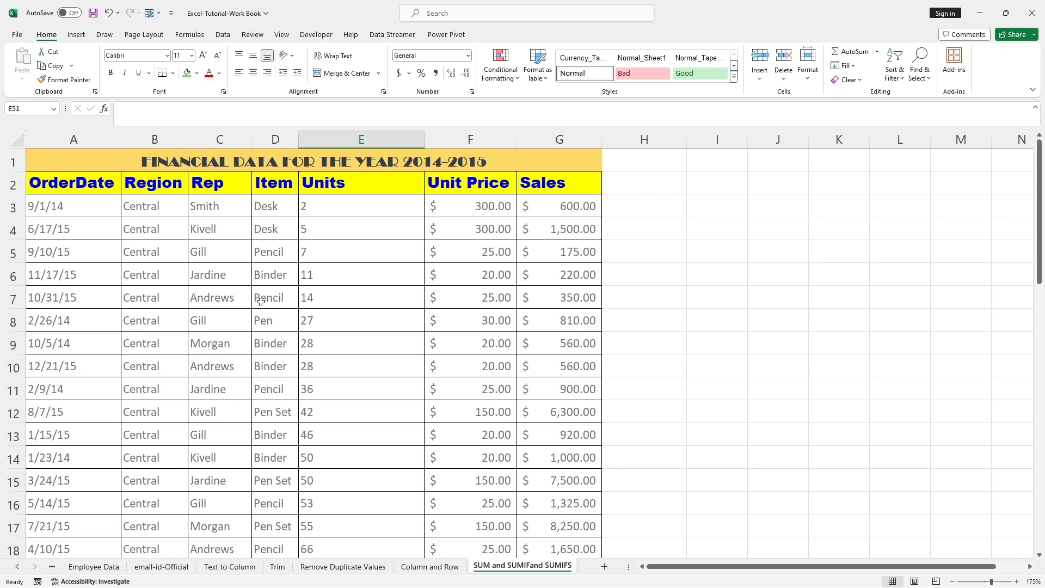
scroll(261, 298, "down", 6)
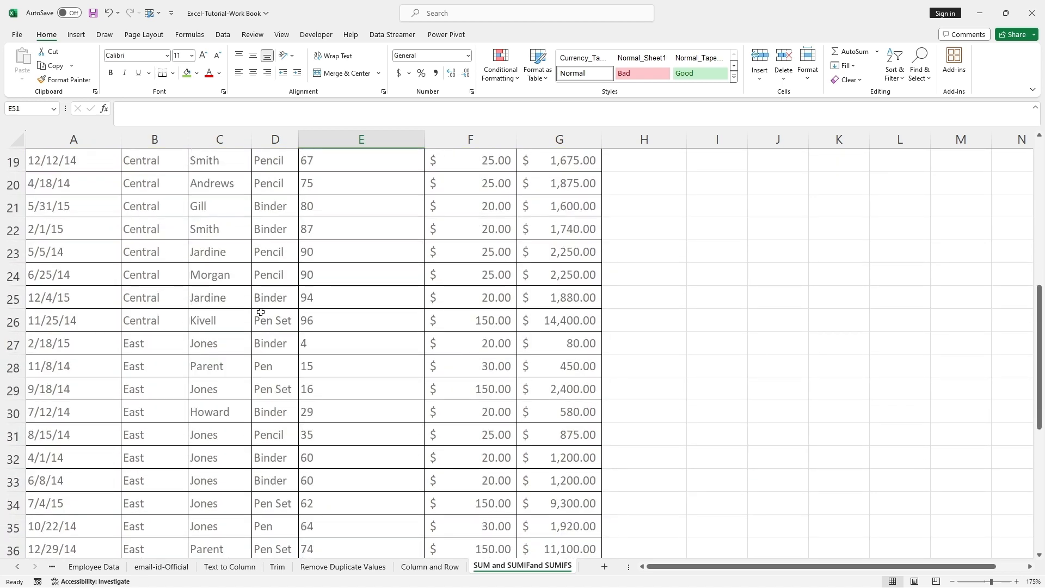
scroll(260, 301, "down", 2)
scroll(260, 311, "down", 2)
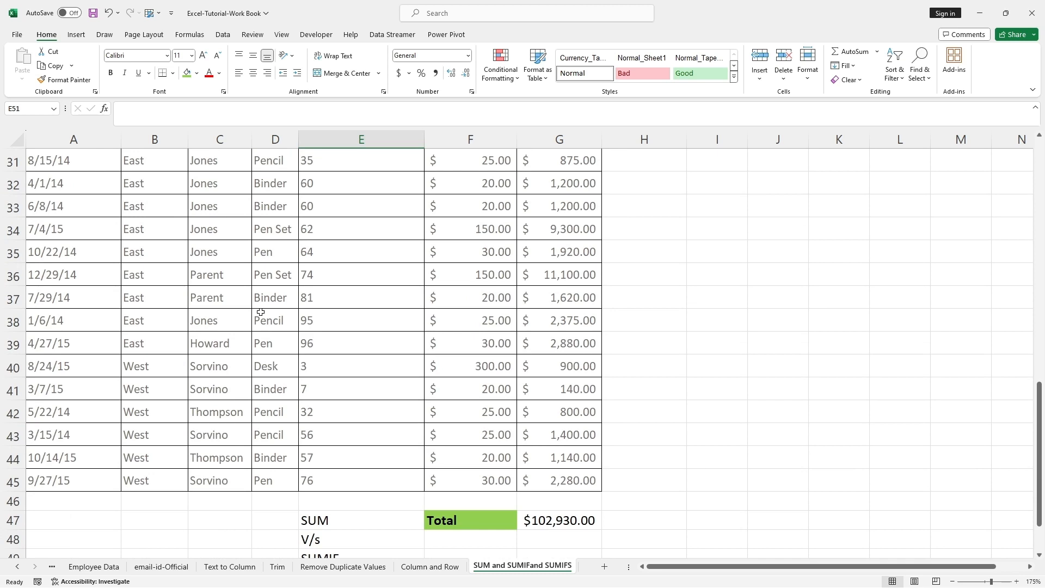
scroll(261, 312, "down", 3)
left_click(542, 354)
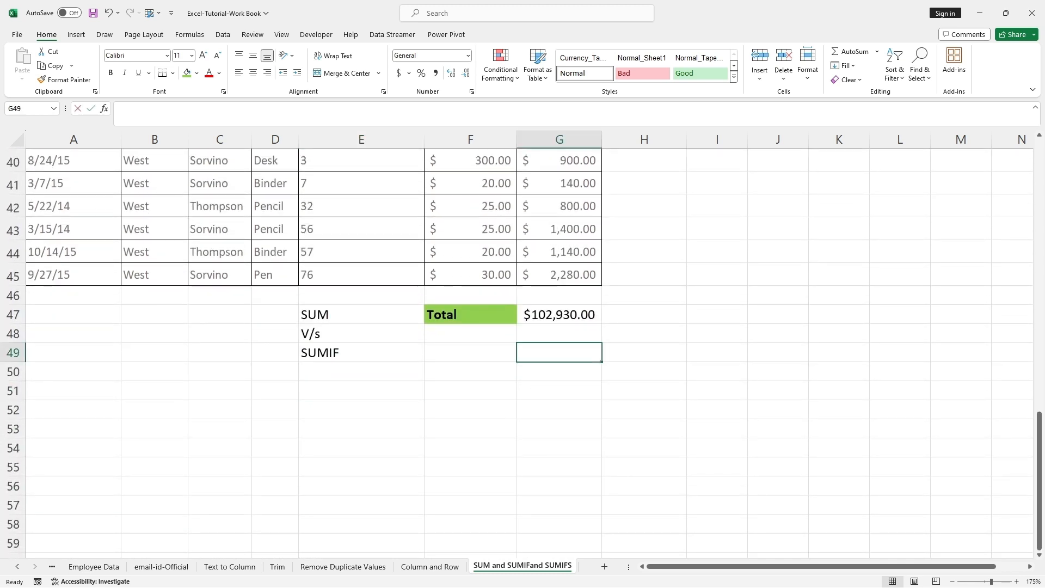
double_click(542, 354)
type("=")
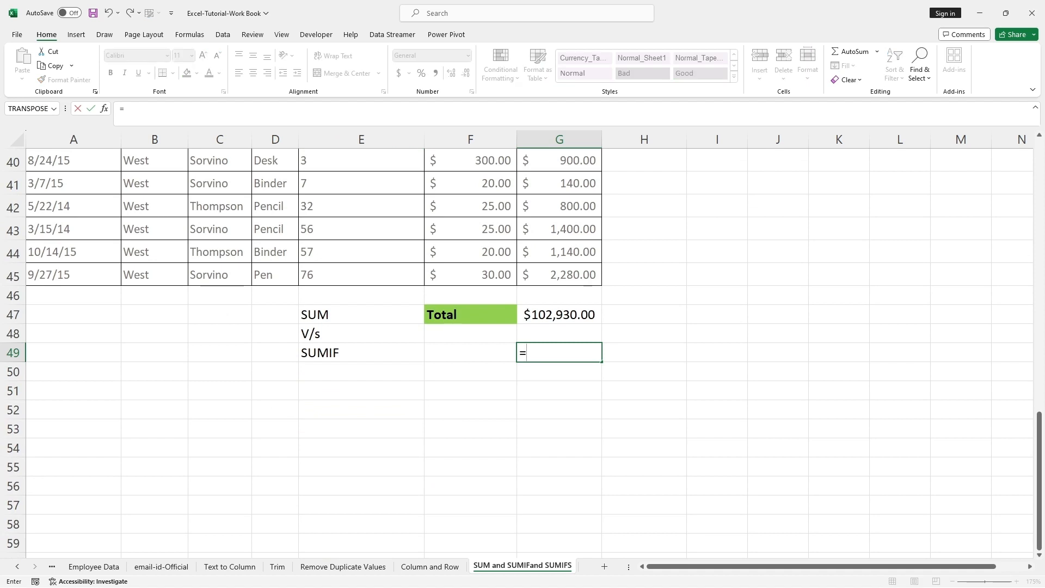
type("SUMIF")
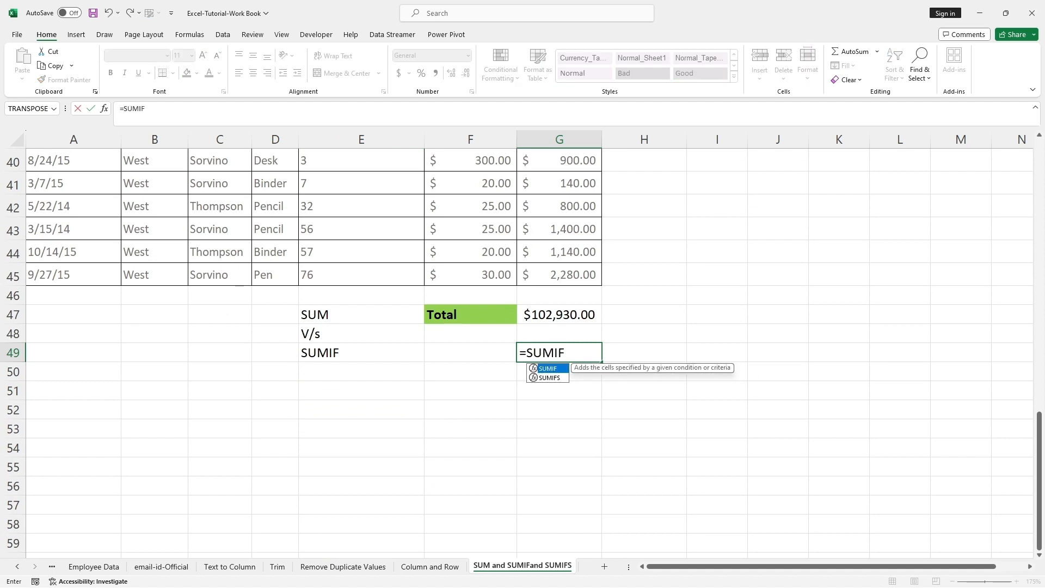
type("(")
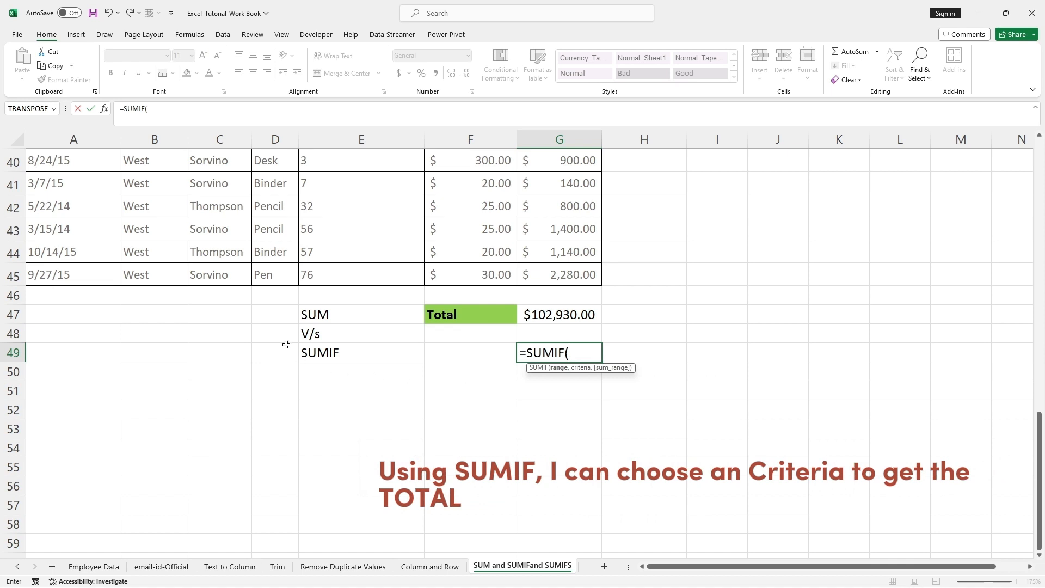
Step: Set the SUMIF range to the Rep column C2:C45 and enter the surname of the East region's most frequent rep as the criterion
scroll(286, 344, "up", 13)
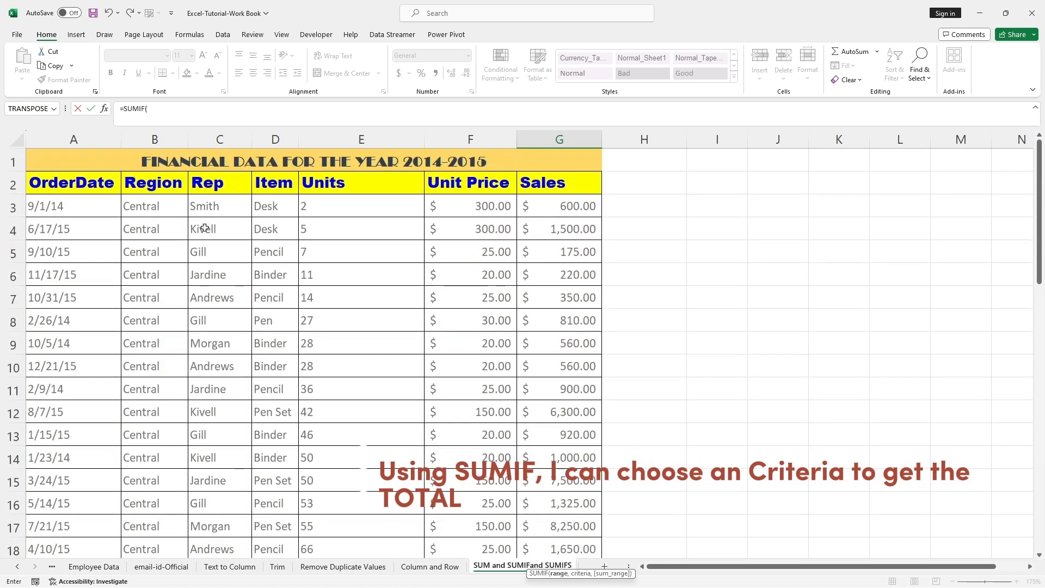
left_click_drag(211, 184, 211, 576)
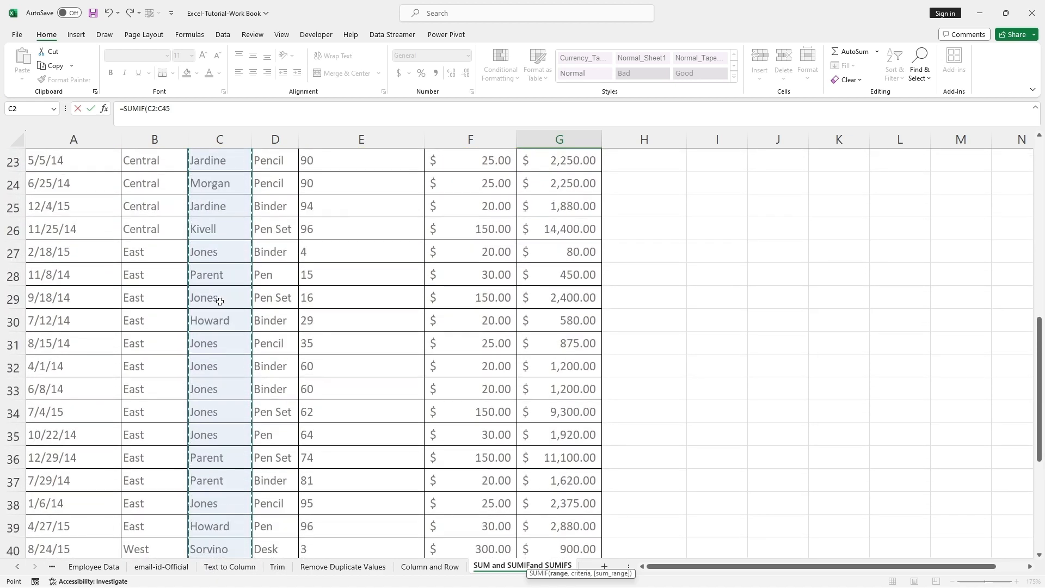
scroll(220, 301, "up", 7)
scroll(220, 311, "down", 13)
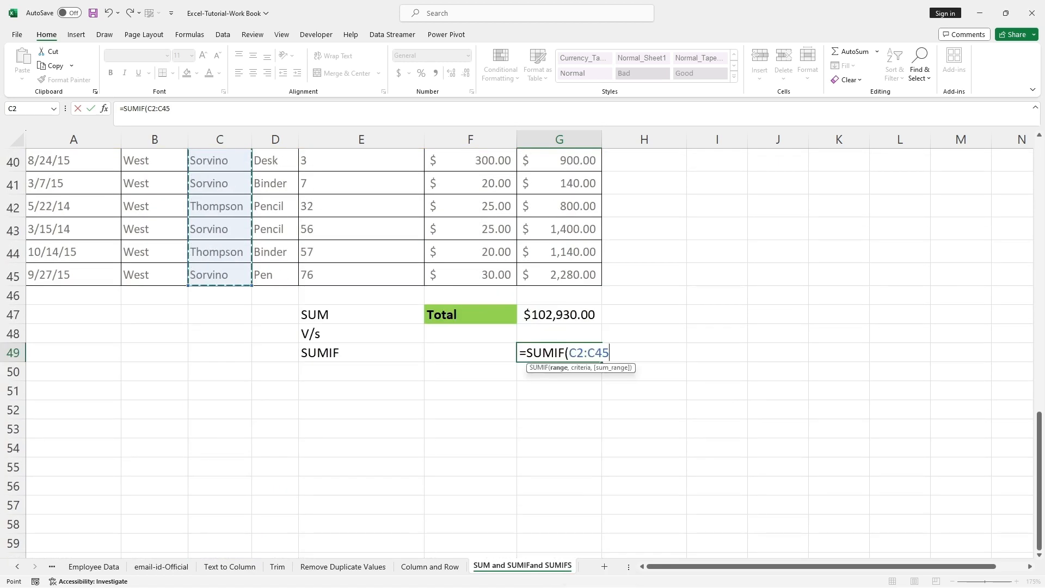
key("F2")
type(",")
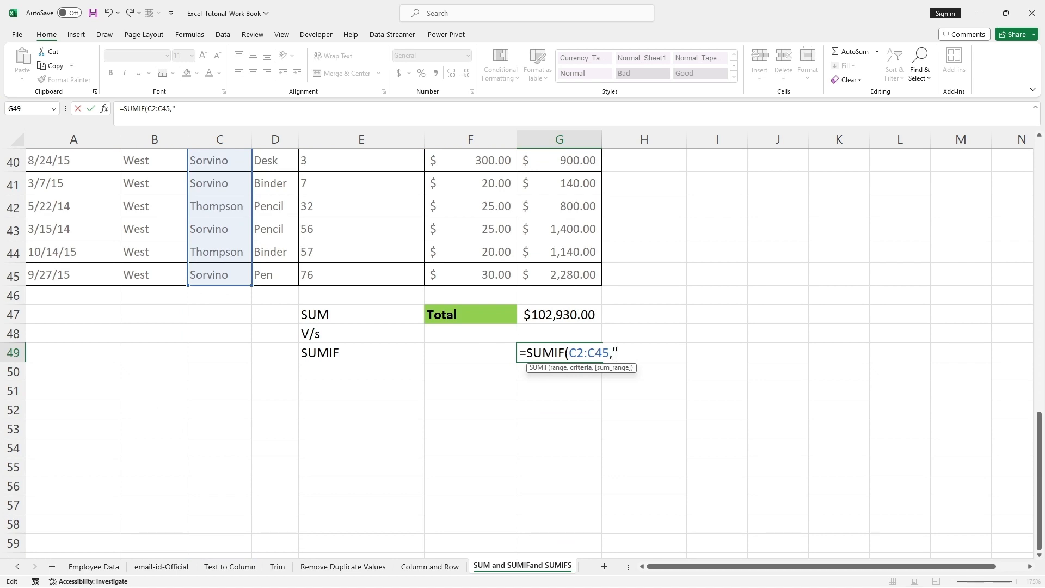
type("\"Jones\",")
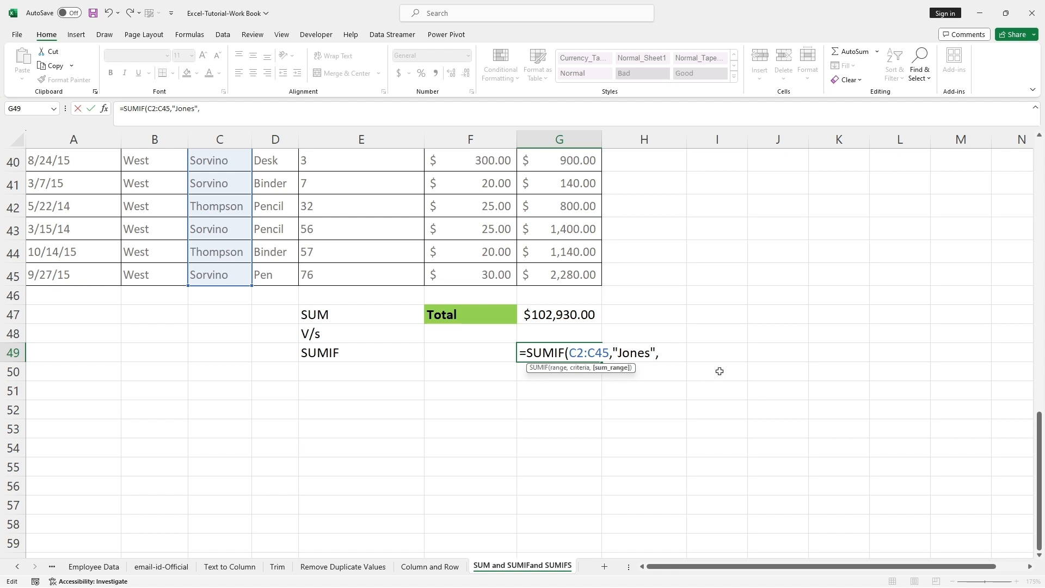
Step: Add the Sales column G2:G45 as the sum range and complete the SUMIF formula in G49
scroll(720, 371, "up", 11)
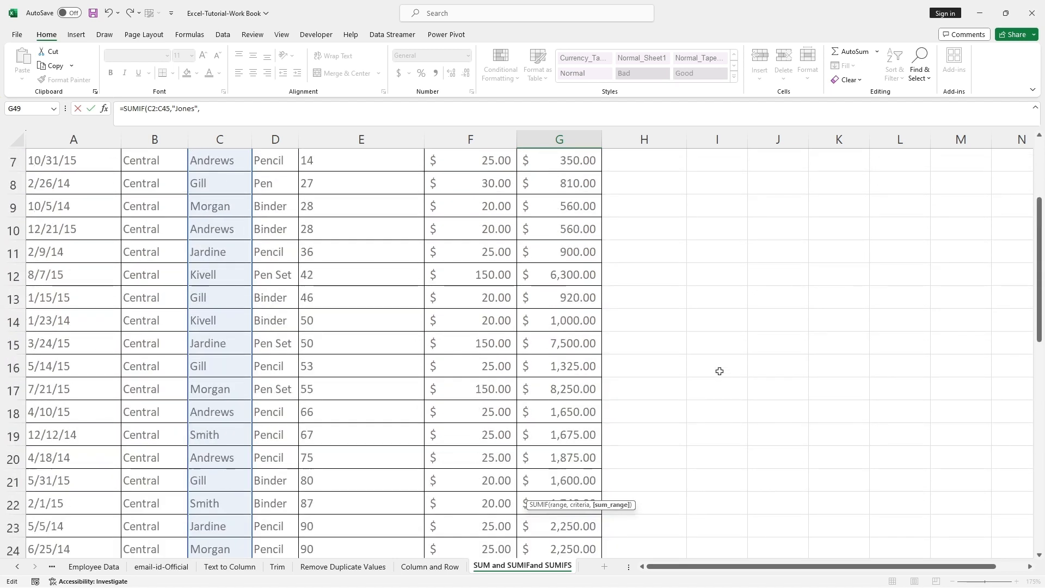
scroll(720, 371, "up", 2)
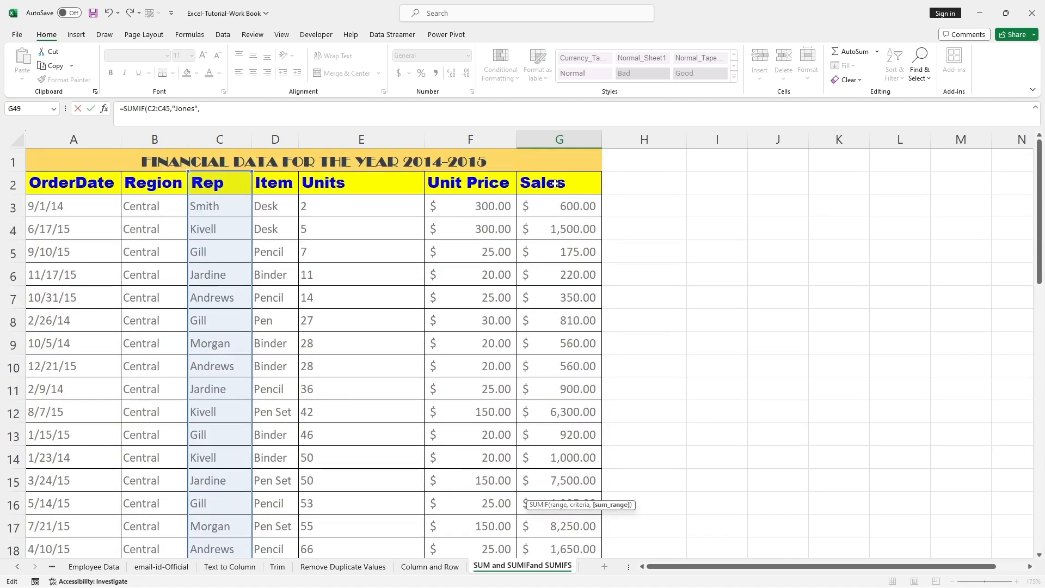
left_click_drag(555, 184, 569, 527)
scroll(716, 442, "down", 3)
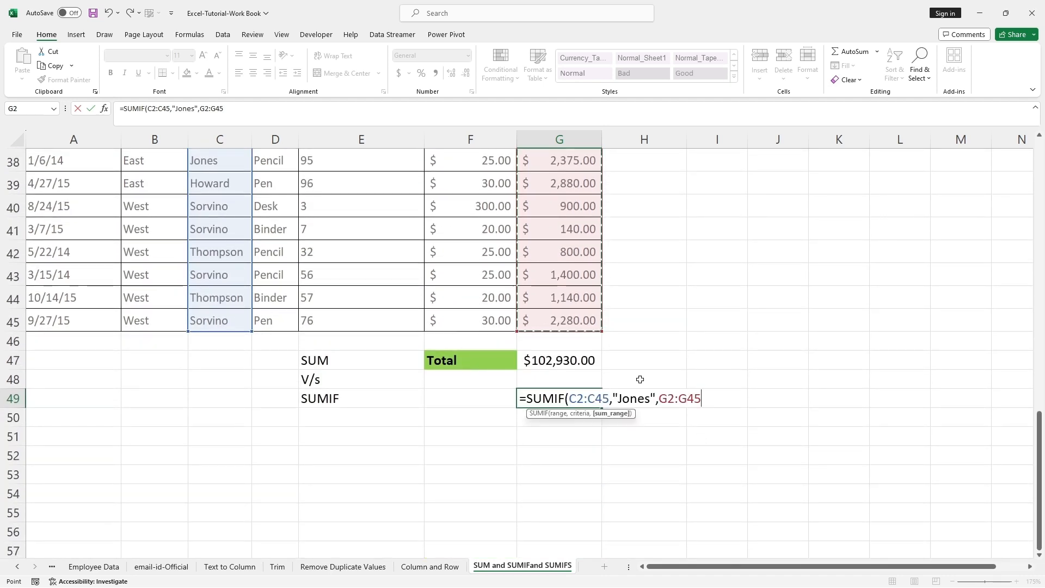
type(")")
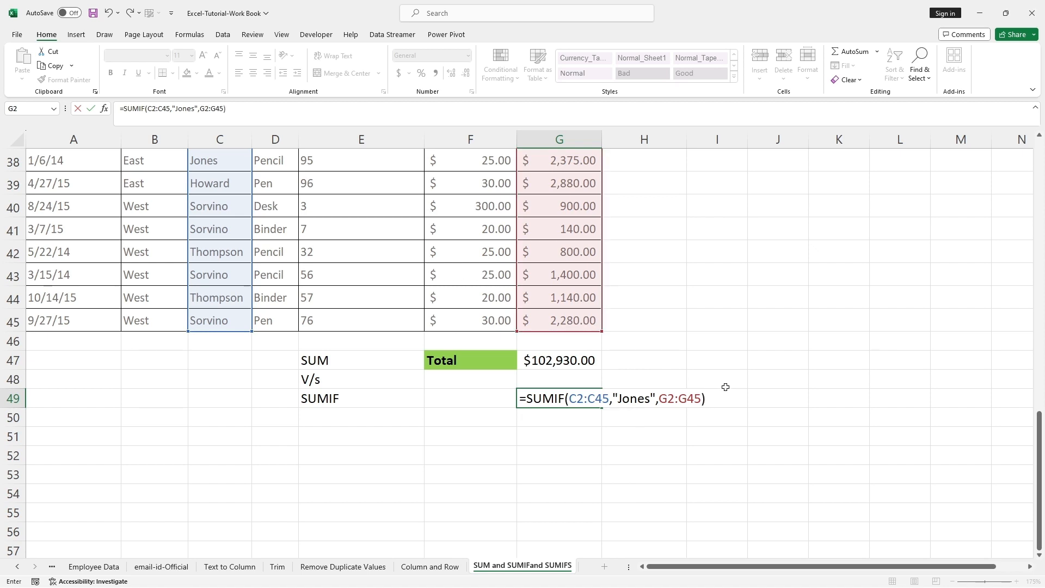
key("Return")
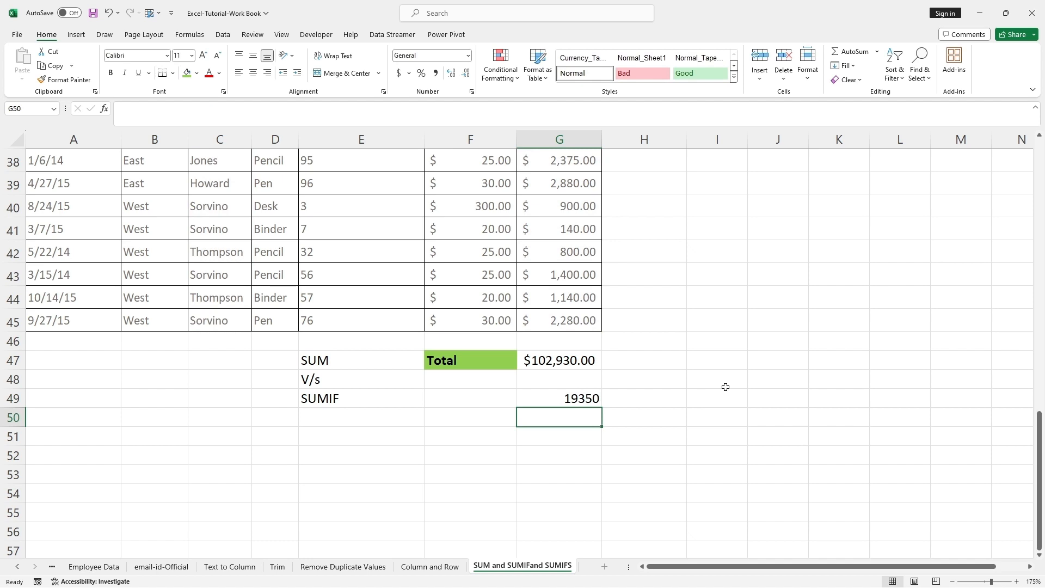
left_click(663, 435)
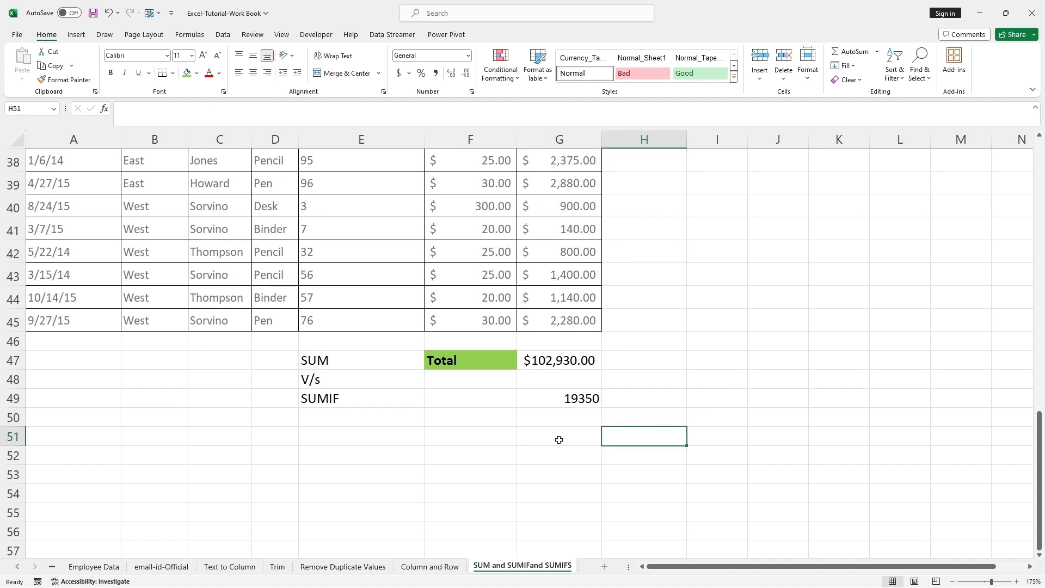
key("ctrl+2")
mouse_move(546, 391)
left_mouse_down()
mouse_move(585, 392)
mouse_move(610, 408)
left_mouse_up()
key("Escape")
left_click(544, 422)
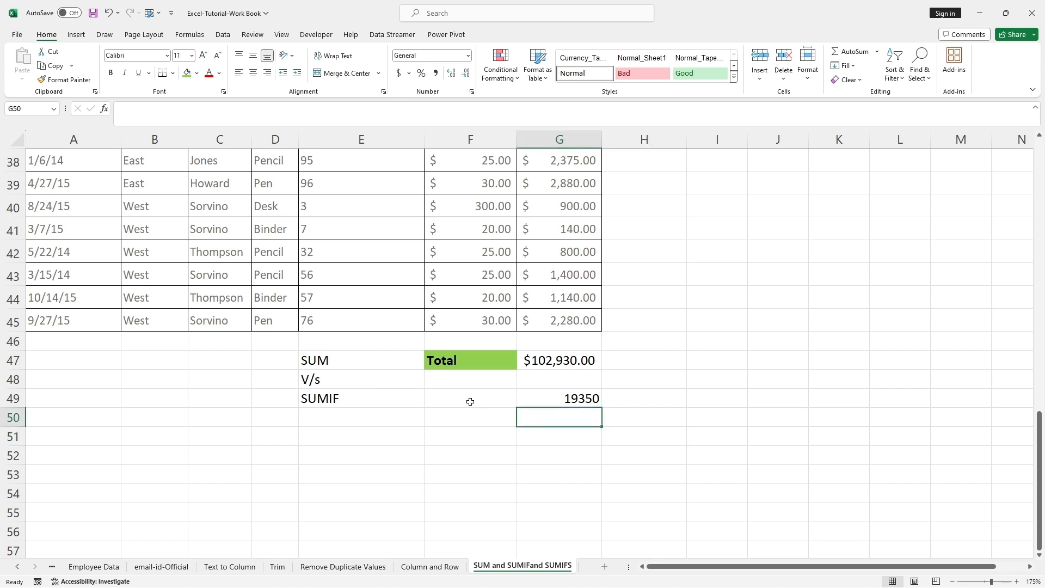
Step: Turn on filtering for the table's header row A2:G2, from OrderDate to Sales
scroll(470, 401, "up", 1)
scroll(470, 402, "up", 11)
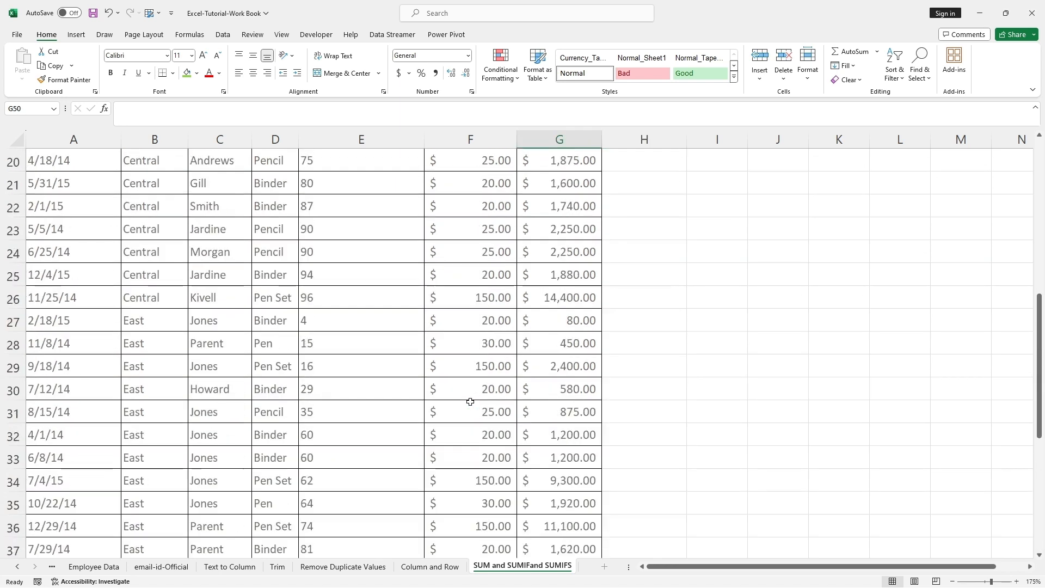
left_click(345, 322)
left_click_drag(48, 185, 536, 182)
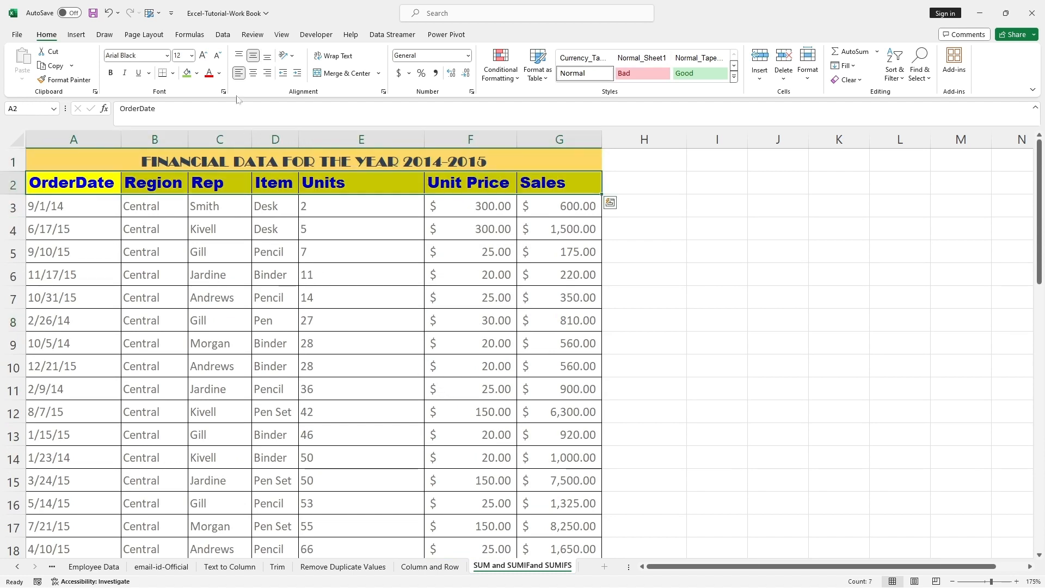
left_click(223, 35)
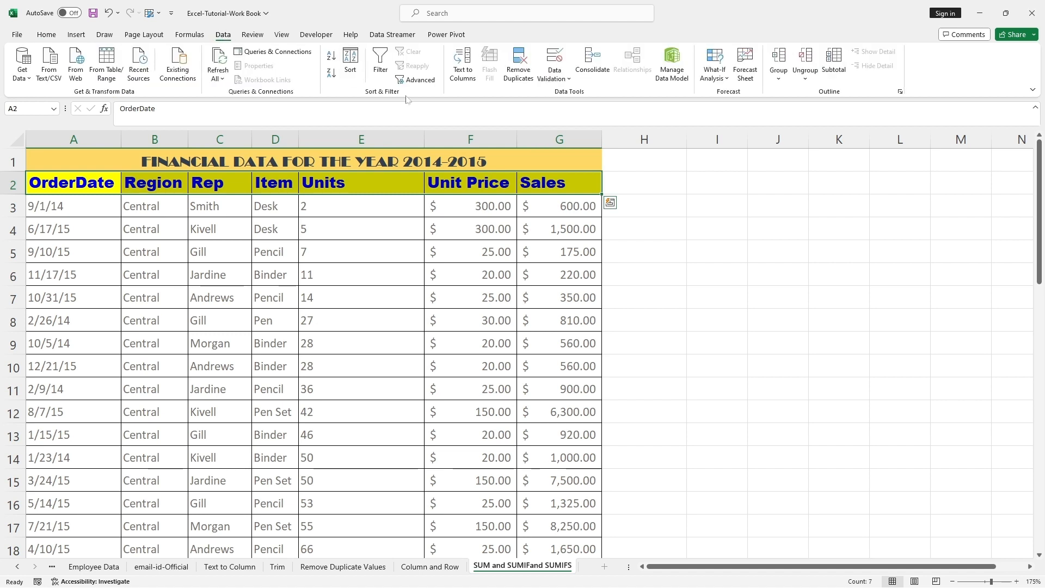
left_click(380, 69)
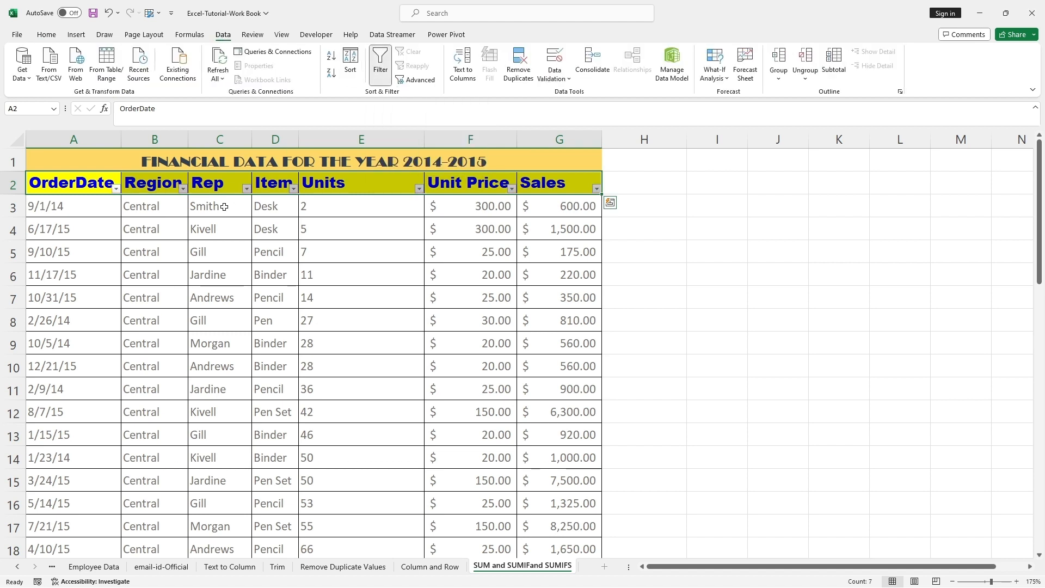
Step: Filter the Rep column to show only the sales rep used as the SUMIF criterion
left_click(247, 188)
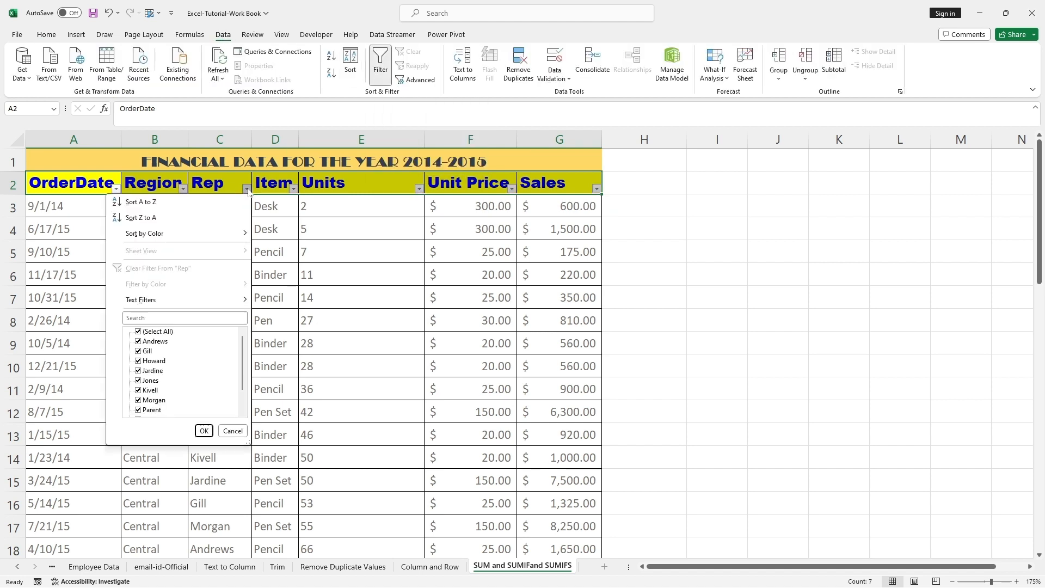
left_click(157, 331)
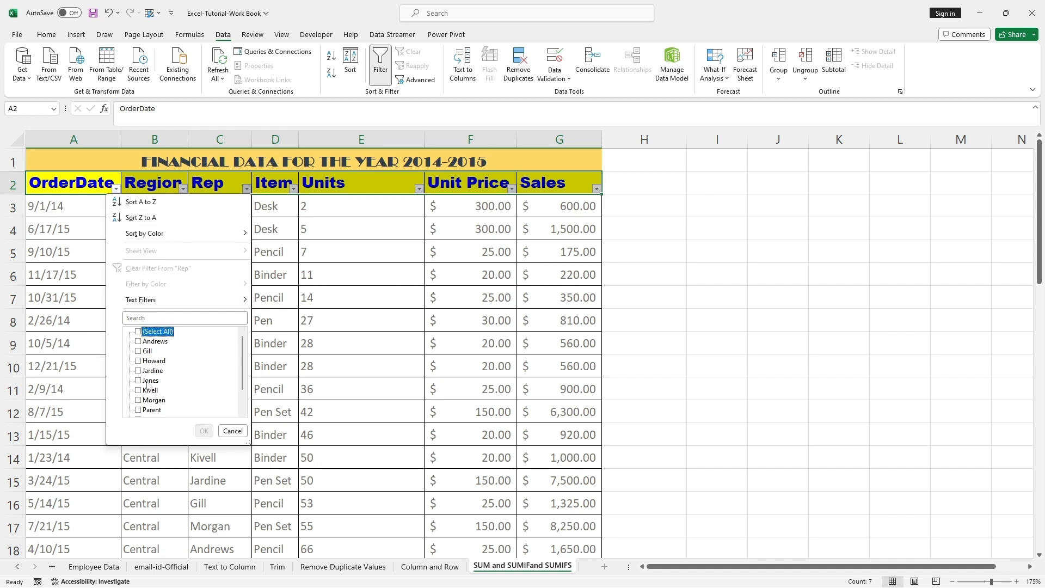
left_click(148, 381)
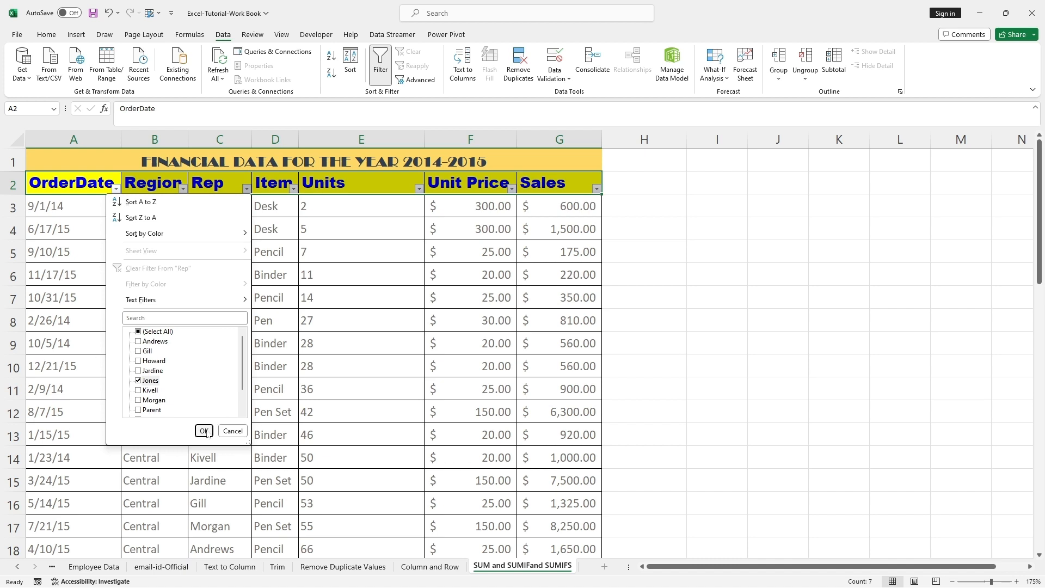
left_click(204, 431)
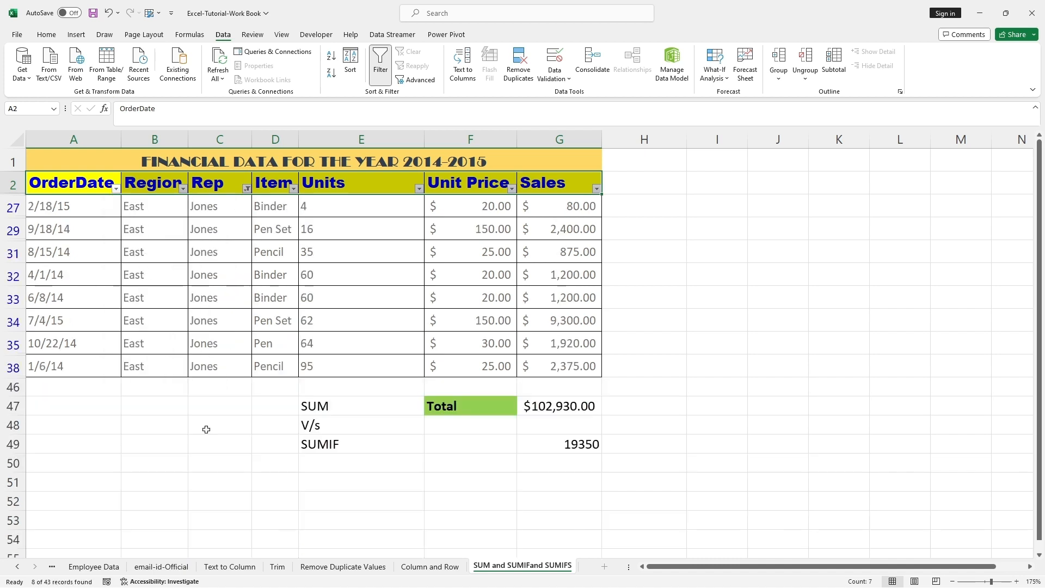
Step: Select the filtered Sales values from G27 to G38 and compare their sum with the SUMIF result in G49
left_click(597, 298)
left_click_drag(564, 207, 602, 366)
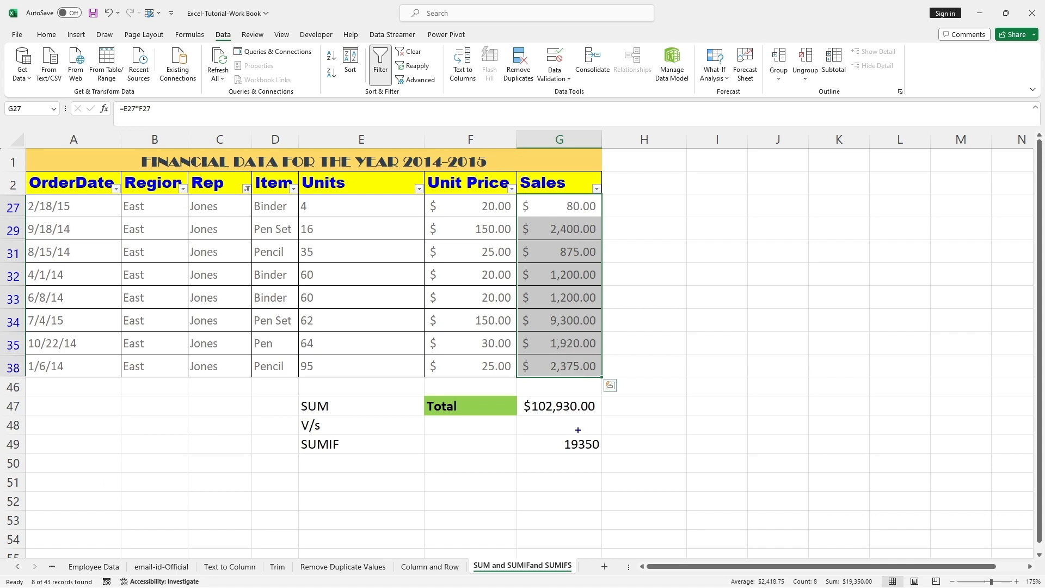
left_click_drag(540, 429, 615, 457)
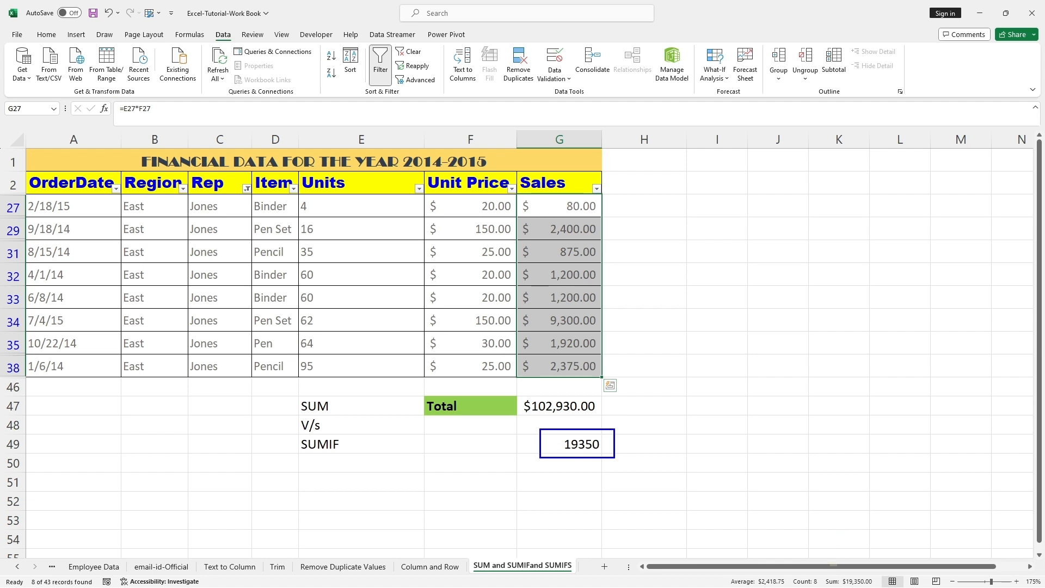
left_click_drag(830, 565, 886, 587)
mouse_move(641, 451)
left_mouse_down()
mouse_move(835, 524)
mouse_move(856, 560)
left_mouse_up()
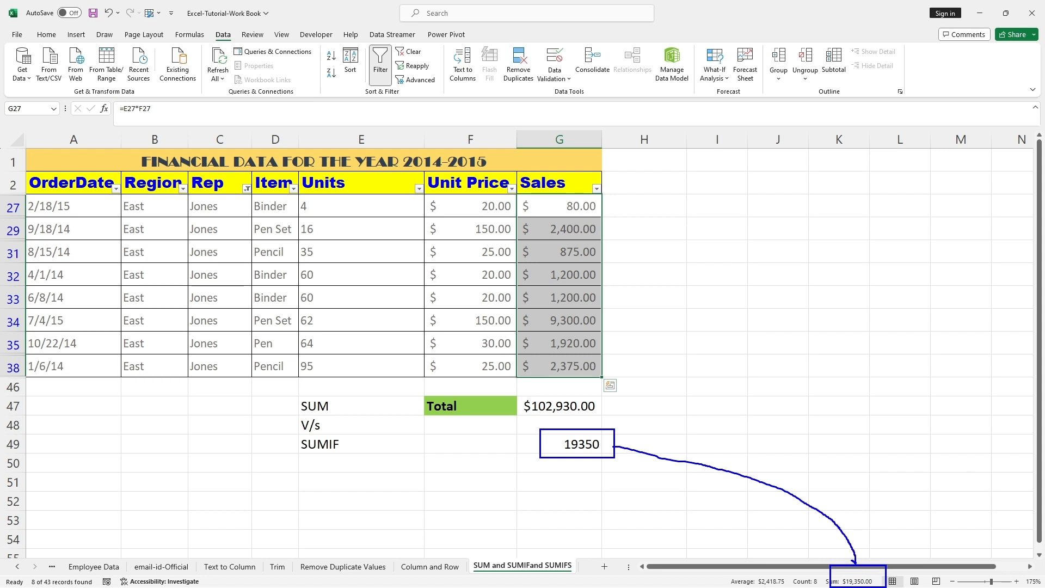
key("Escape")
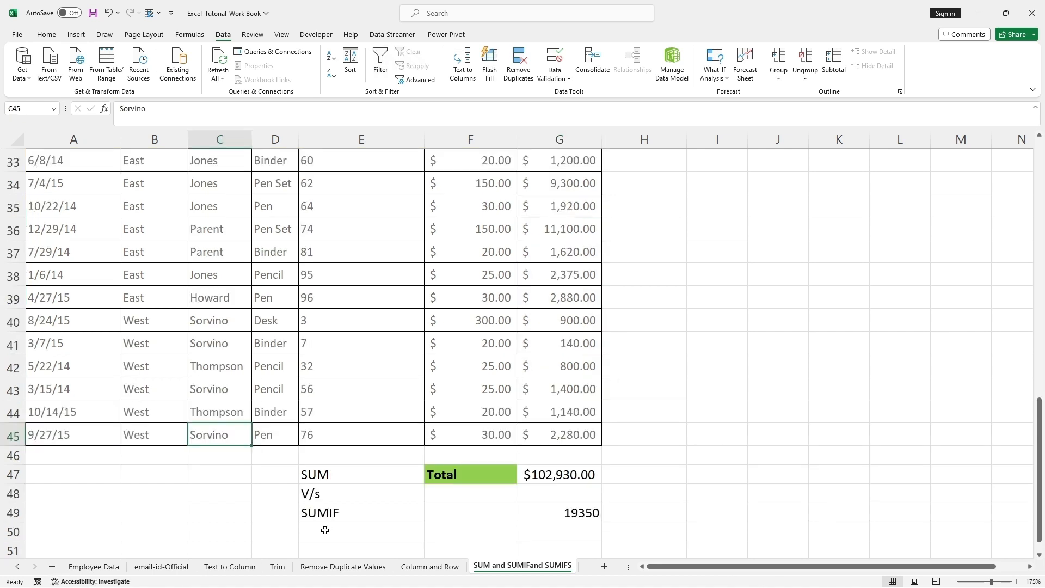
Step: Enter the label SUMIF in cell E50, below the existing SUMIF label
left_click(325, 530)
type("SUMIF")
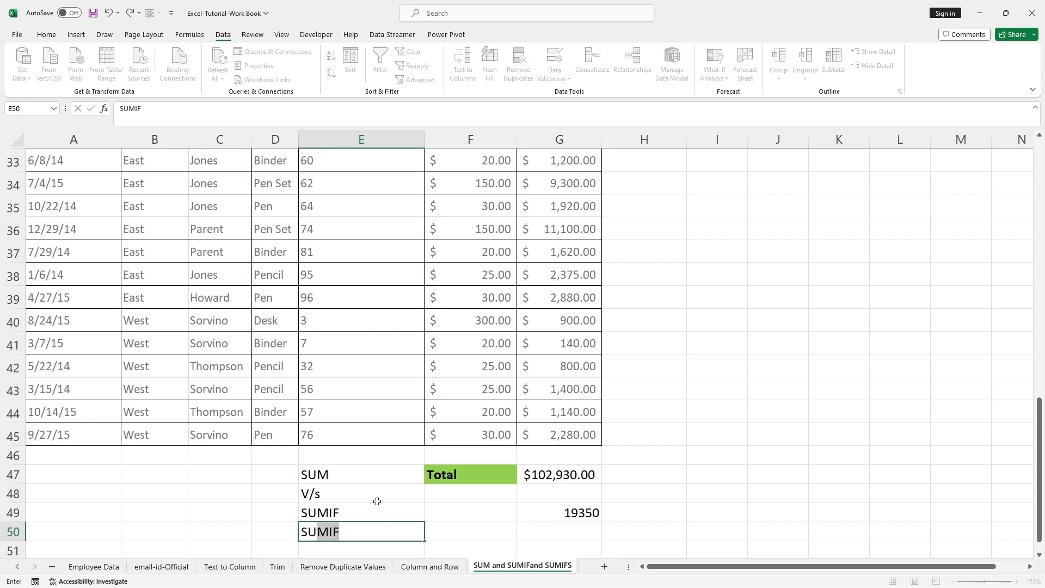
left_click(495, 534)
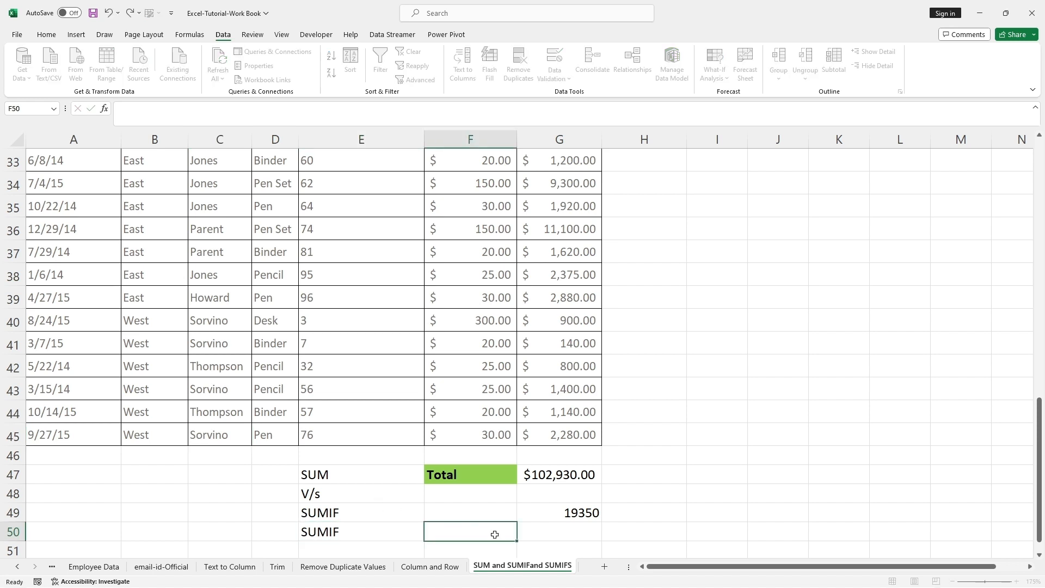
scroll(371, 396, "up", 11)
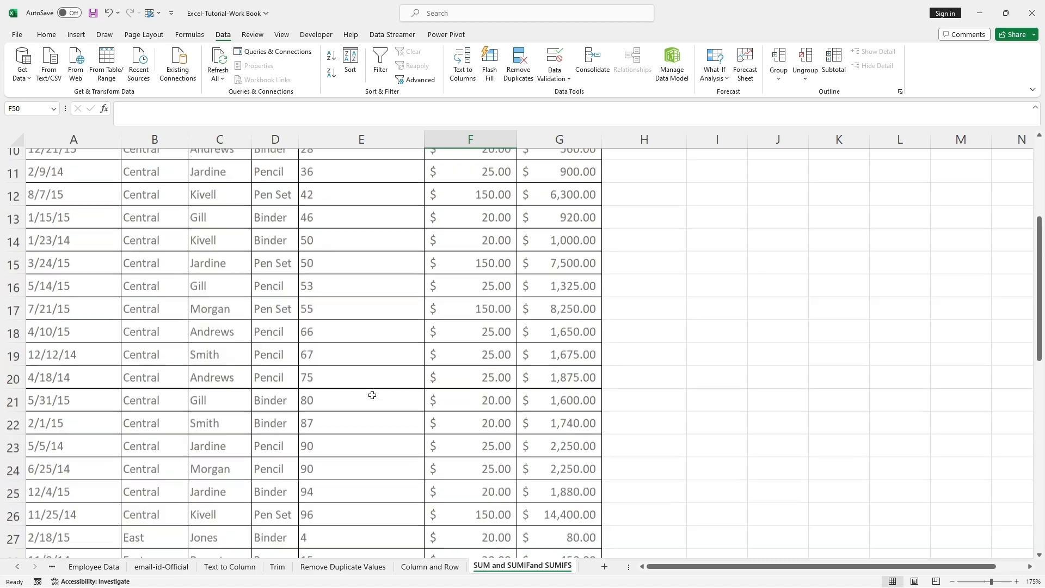
Step: Start a SUMIF formula in G50 with the Item column D2:D45 as range and "PEN" as criterion
scroll(348, 323, "down", 6)
scroll(349, 322, "down", 5)
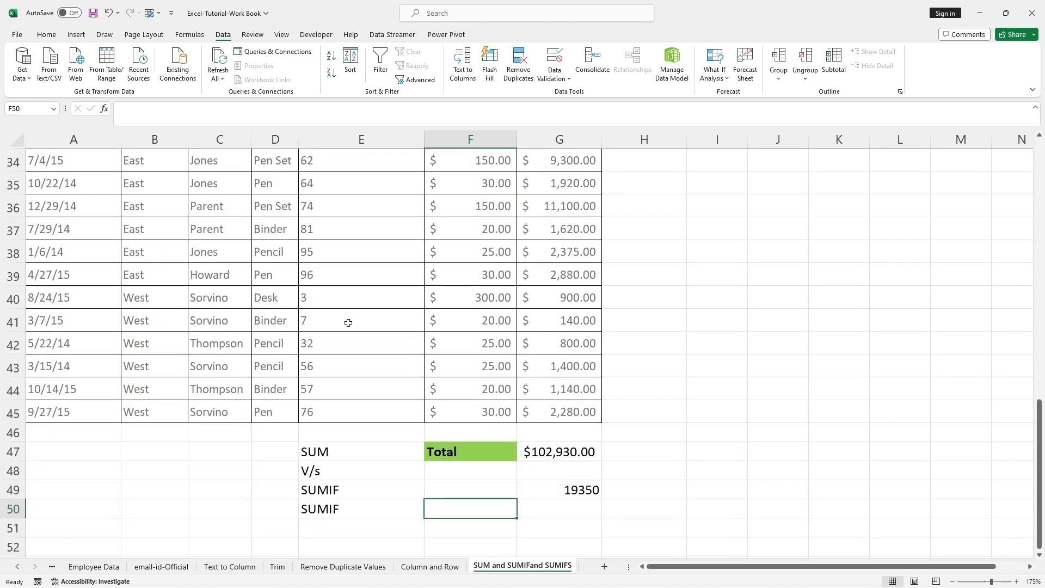
left_click(553, 508)
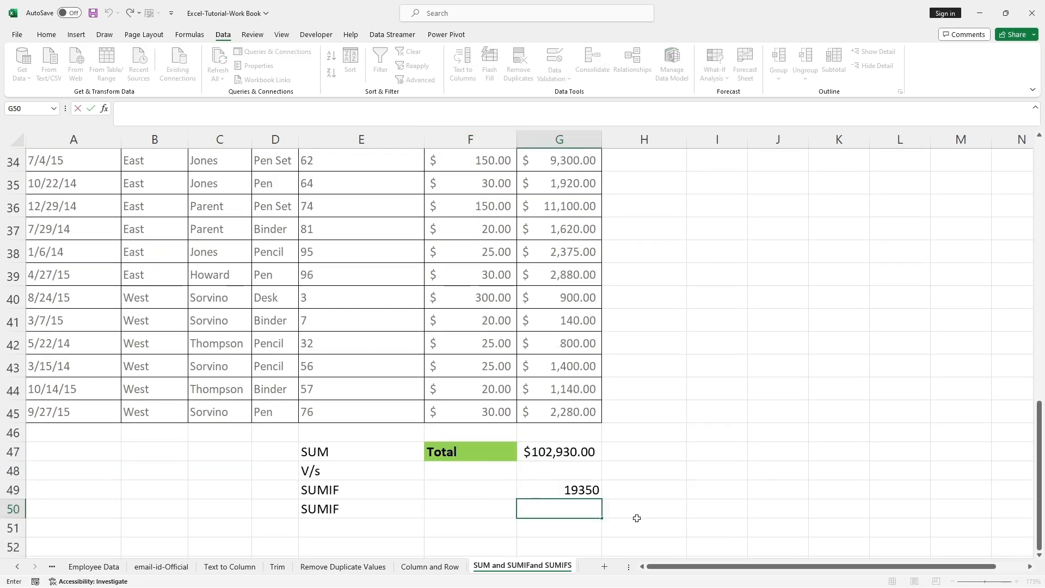
type("=SUMIF")
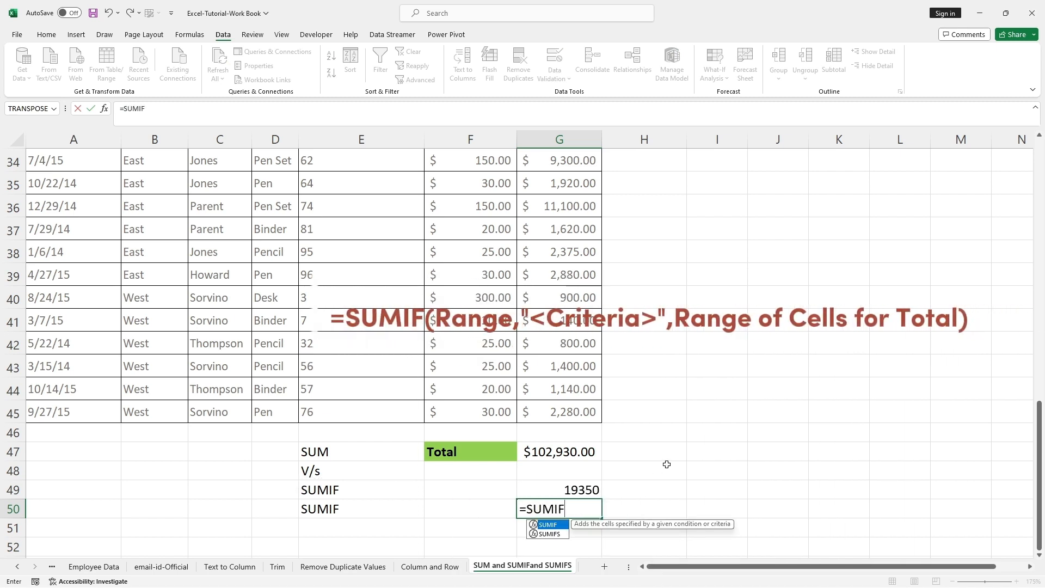
type("(")
scroll(531, 367, "up", 11)
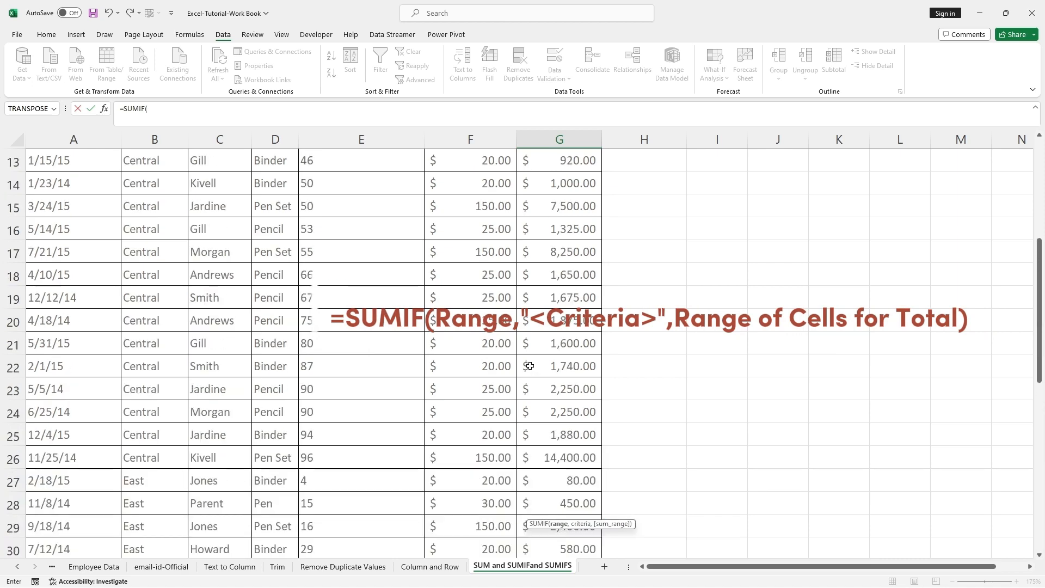
left_click_drag(276, 184, 275, 527)
scroll(541, 433, "down", 3)
scroll(542, 432, "down", 1)
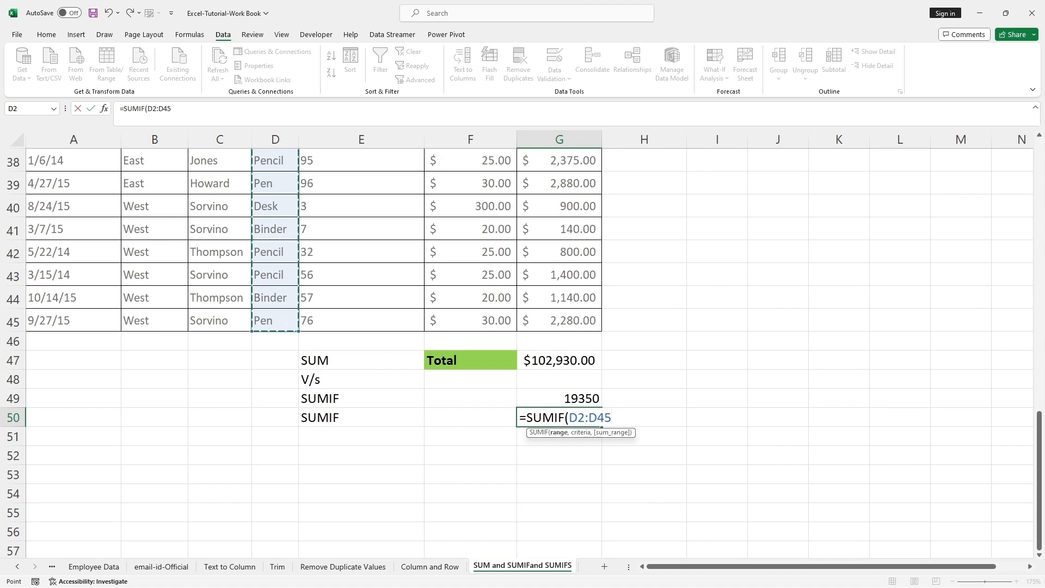
type(",")
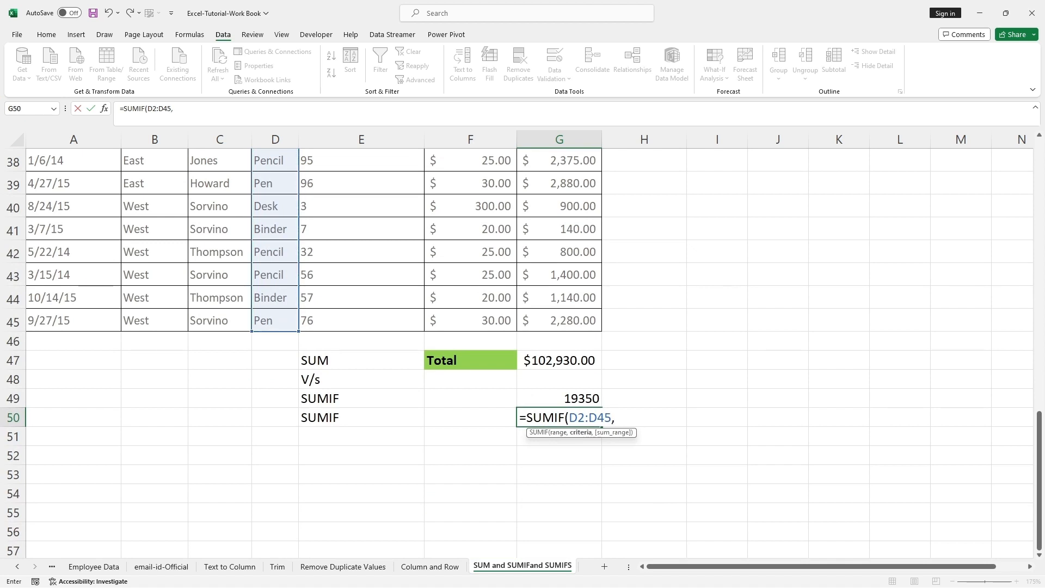
type("\"PEN\",")
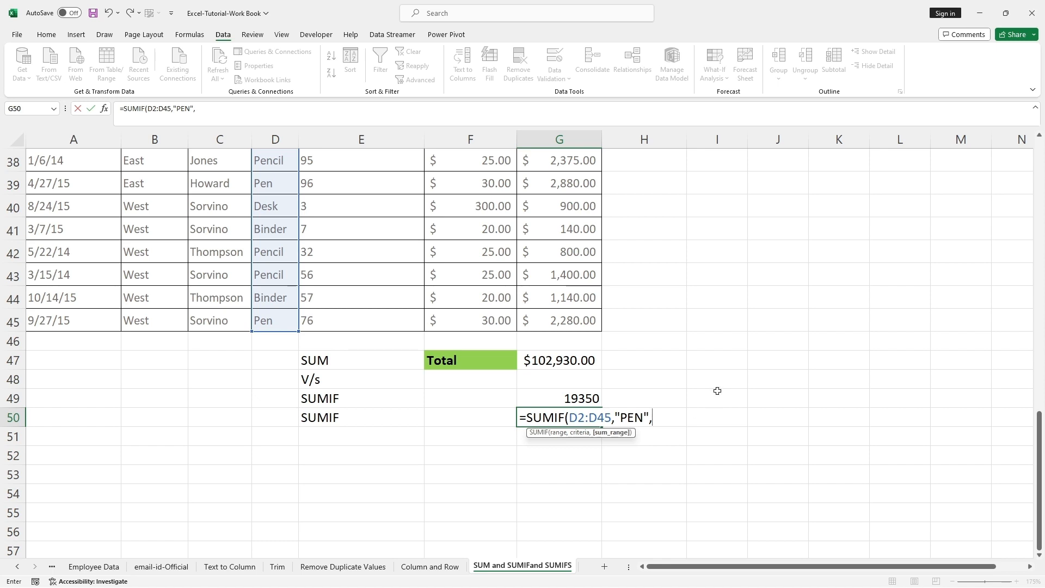
Step: Complete the SUMIF formula in G50 with the Sales column G2:G45 as the sum range
scroll(718, 390, "up", 12)
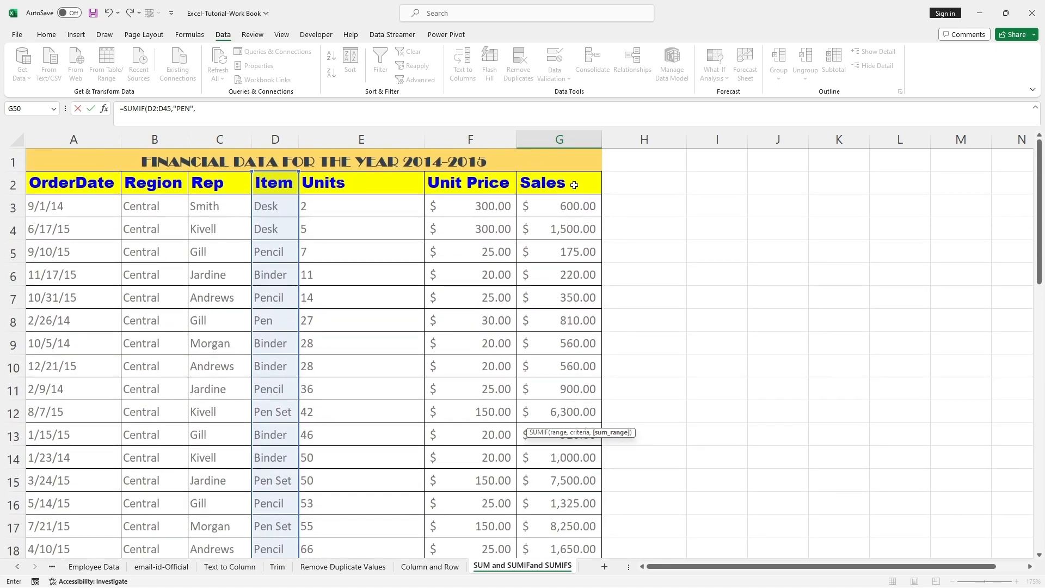
left_click(574, 184)
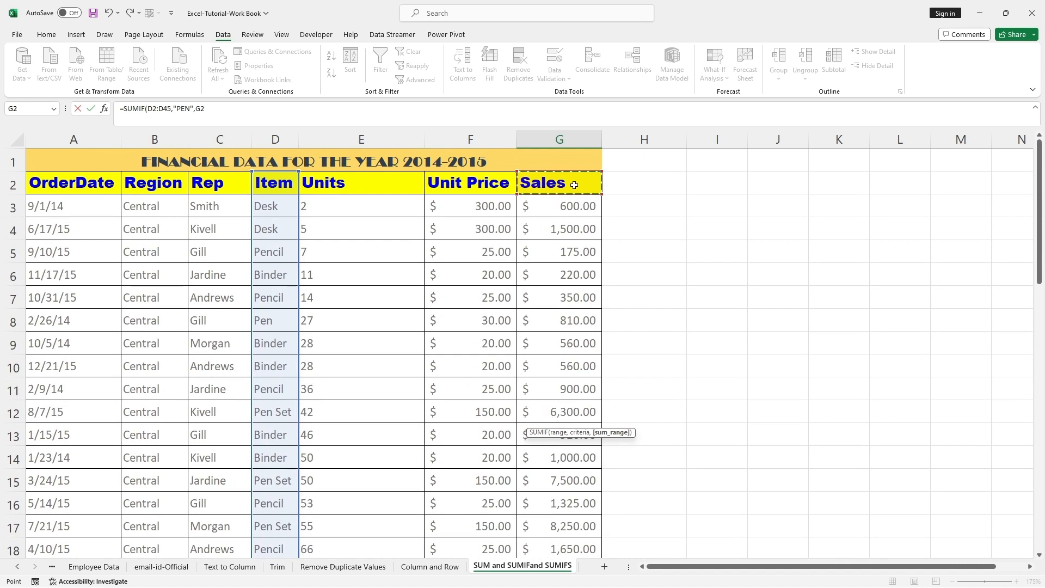
left_click_drag(574, 184, 559, 532)
scroll(668, 464, "down", 4)
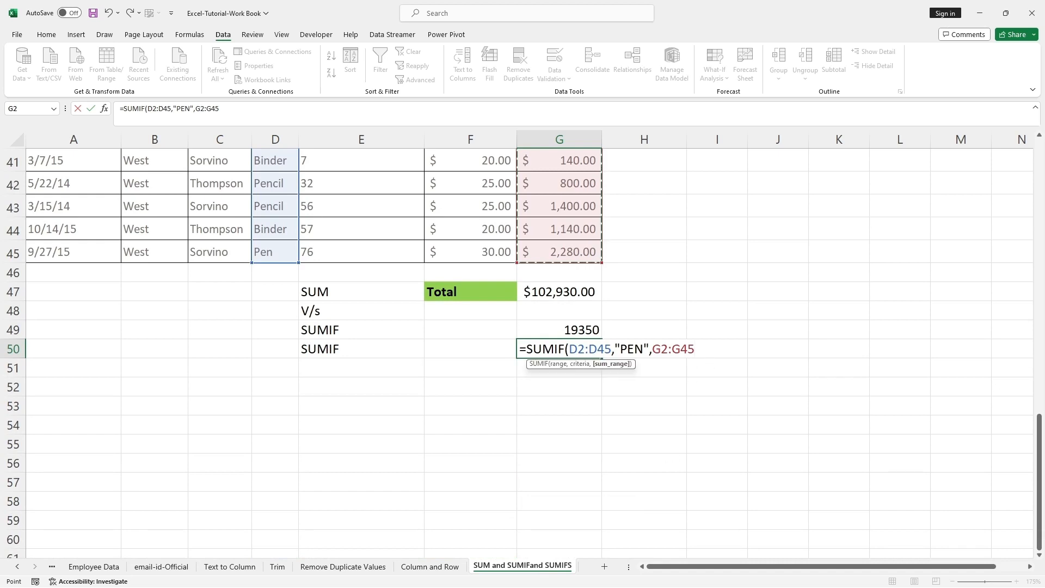
type(")")
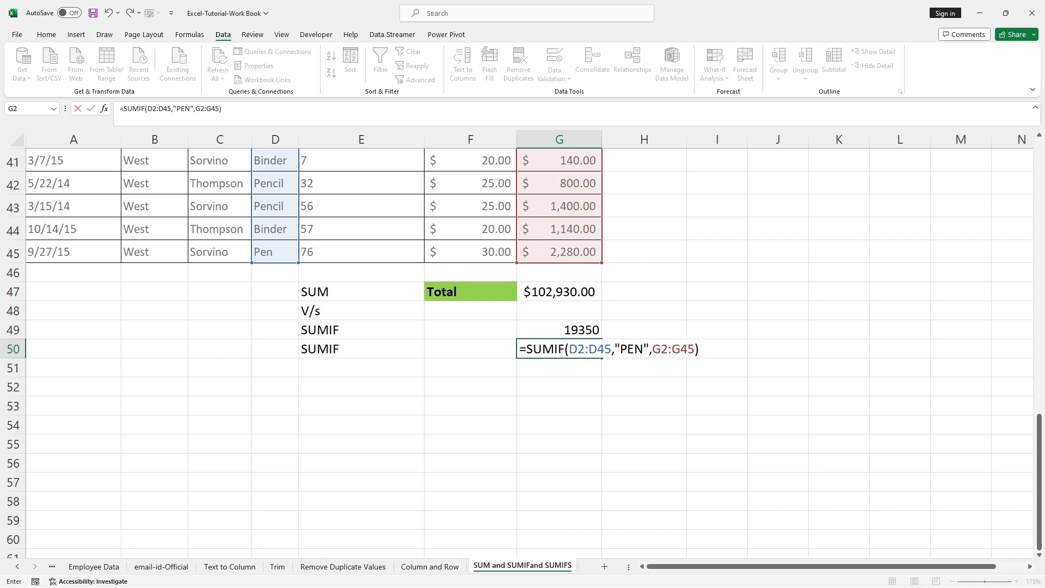
key("Return")
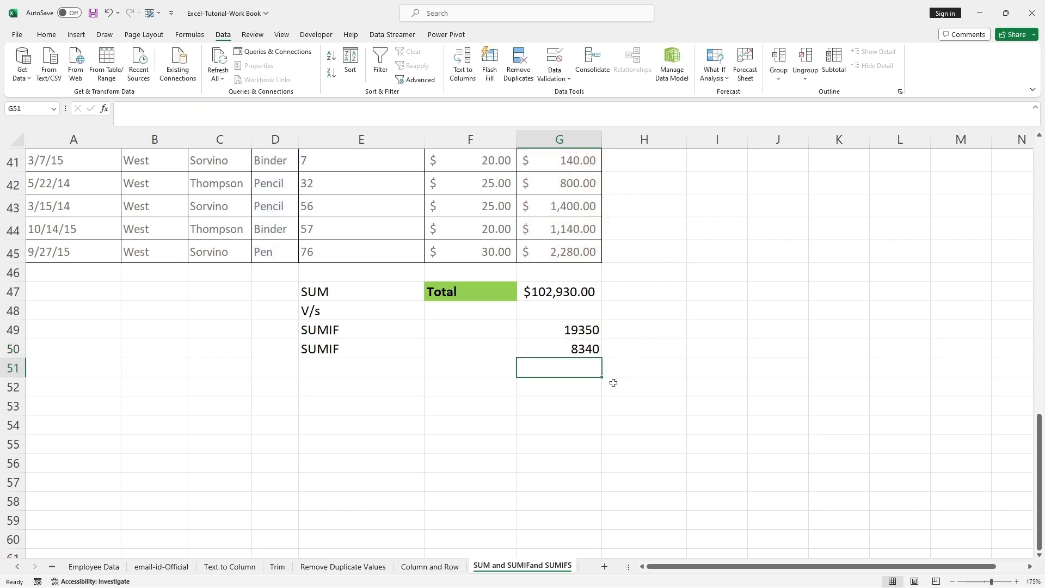
key("Return")
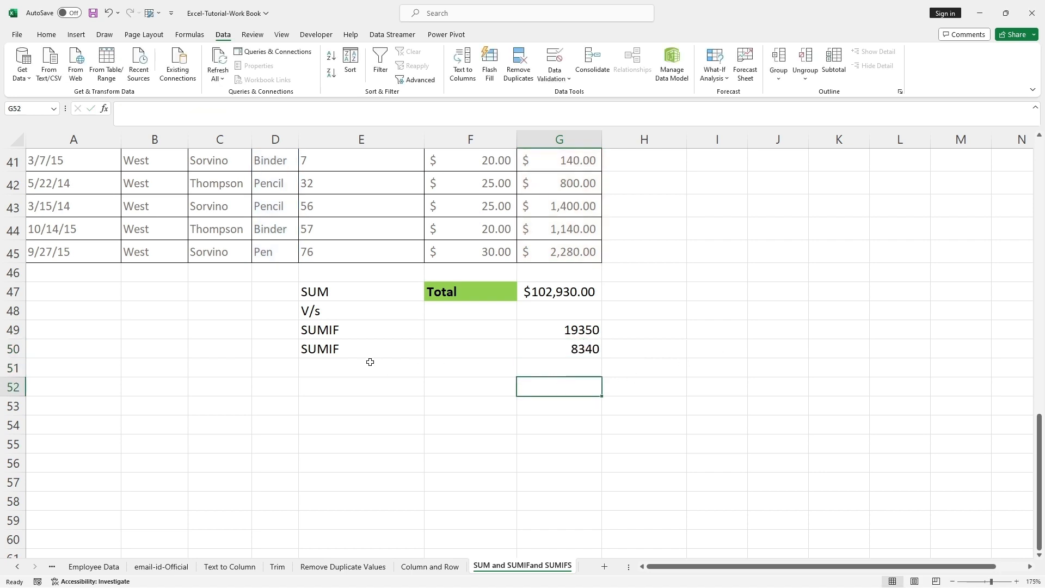
Step: Label the two SUMIF results with their criteria: the sales rep's surname in F49 and Pen in F50
left_click_drag(552, 341, 605, 359)
left_click_drag(550, 320, 609, 338)
double_click(475, 329)
type("Jones")
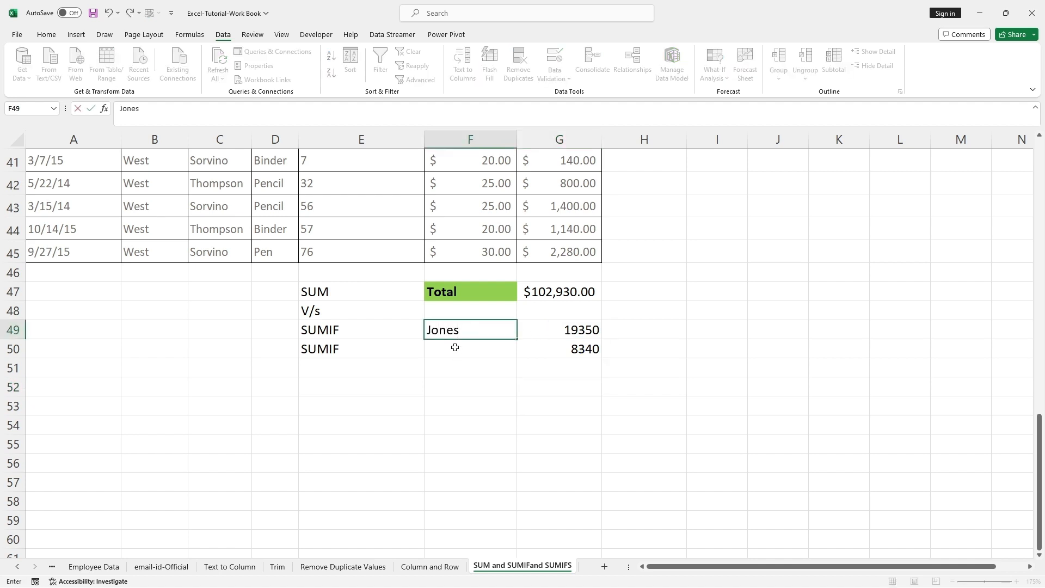
double_click(455, 347)
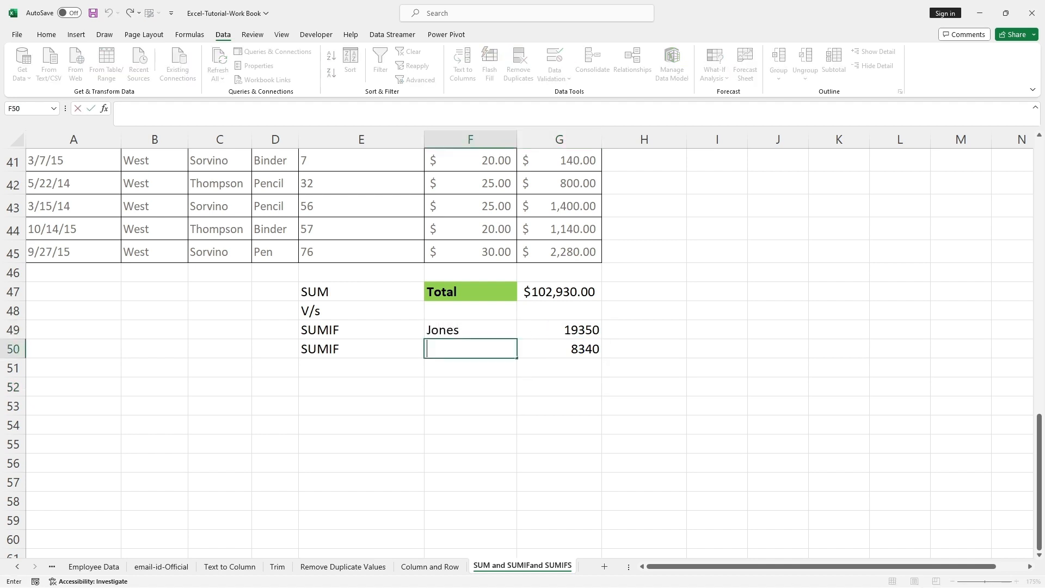
type("Pen")
left_click(467, 391)
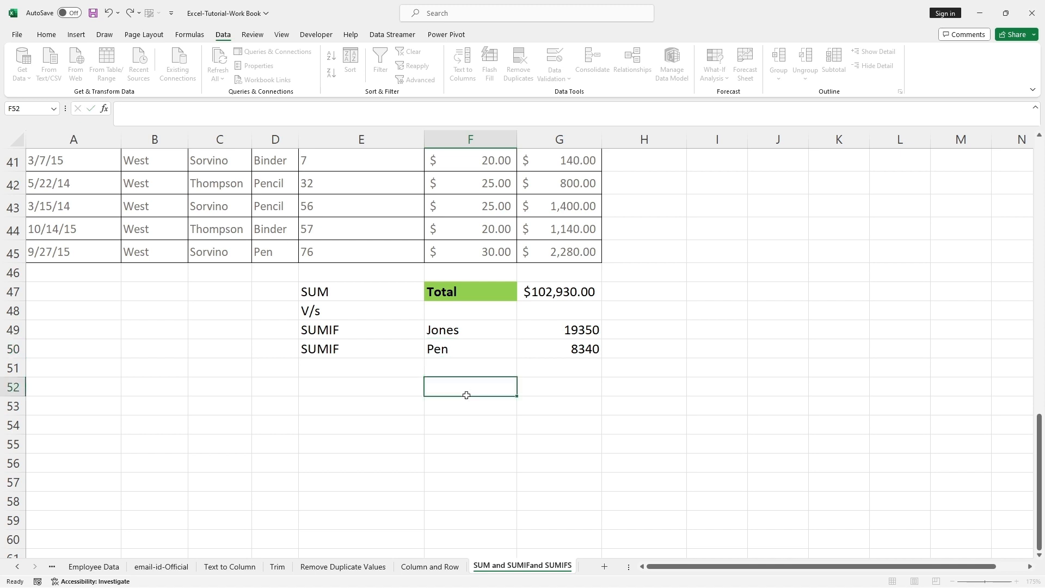
Step: Fill the criteria label cells F49:F50 with orange
left_click_drag(460, 329, 459, 344)
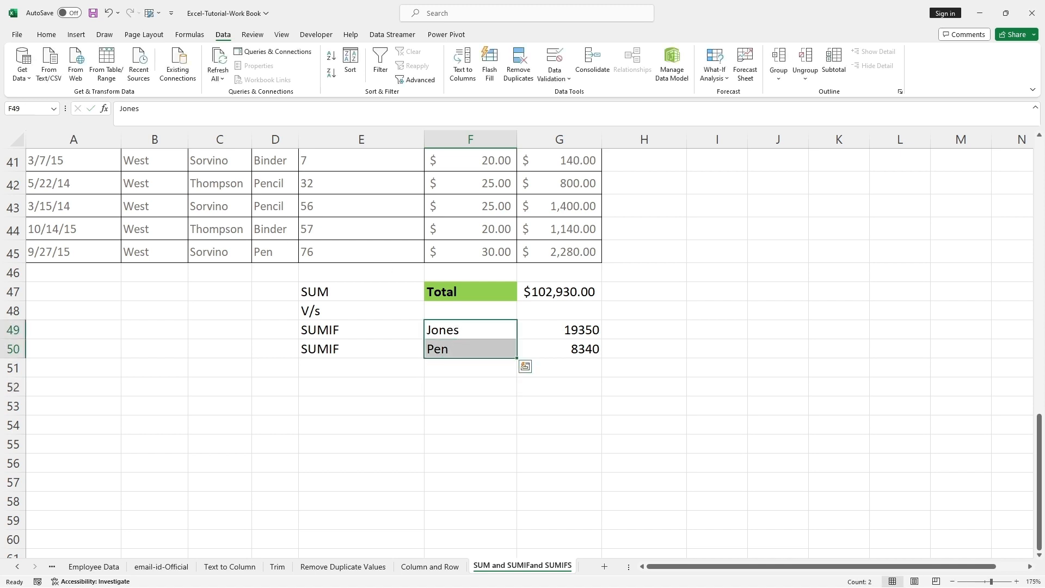
left_click(46, 34)
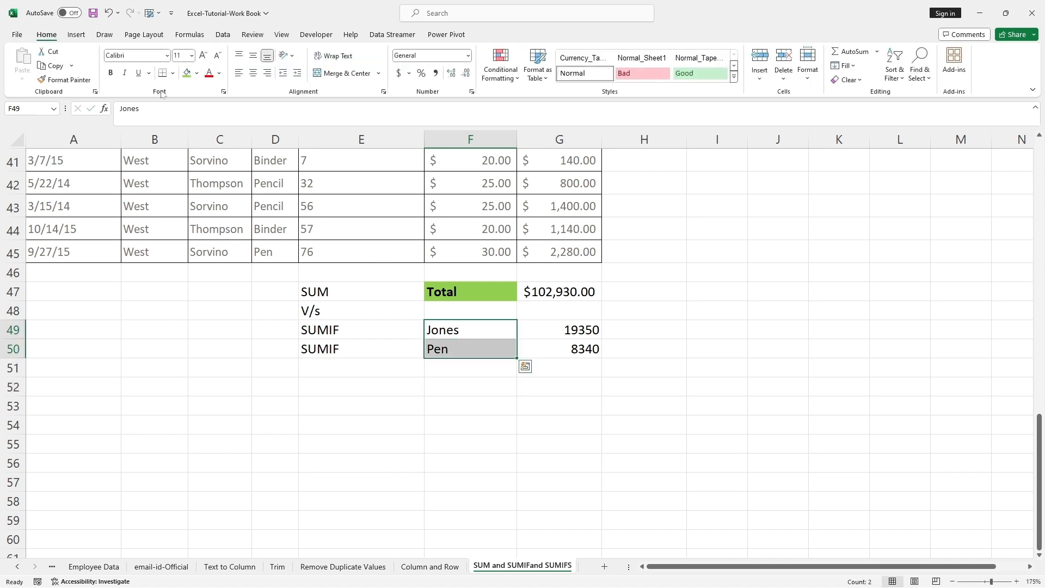
left_click(197, 73)
left_click(204, 175)
left_click(350, 412)
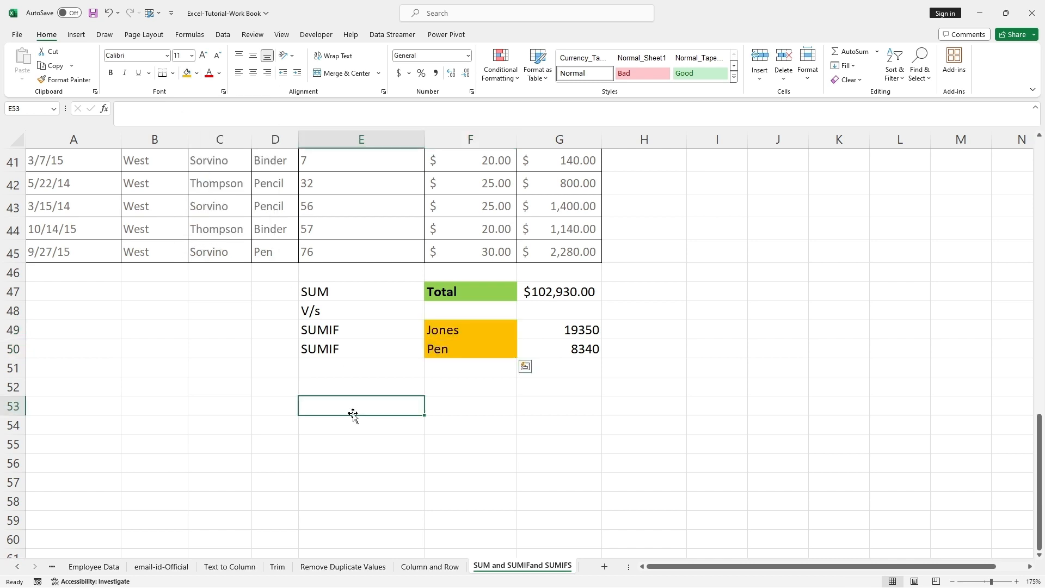
Step: Move the summary block E47:G50 down to start at cell E54, freeing the rows directly below the table
left_click(306, 372)
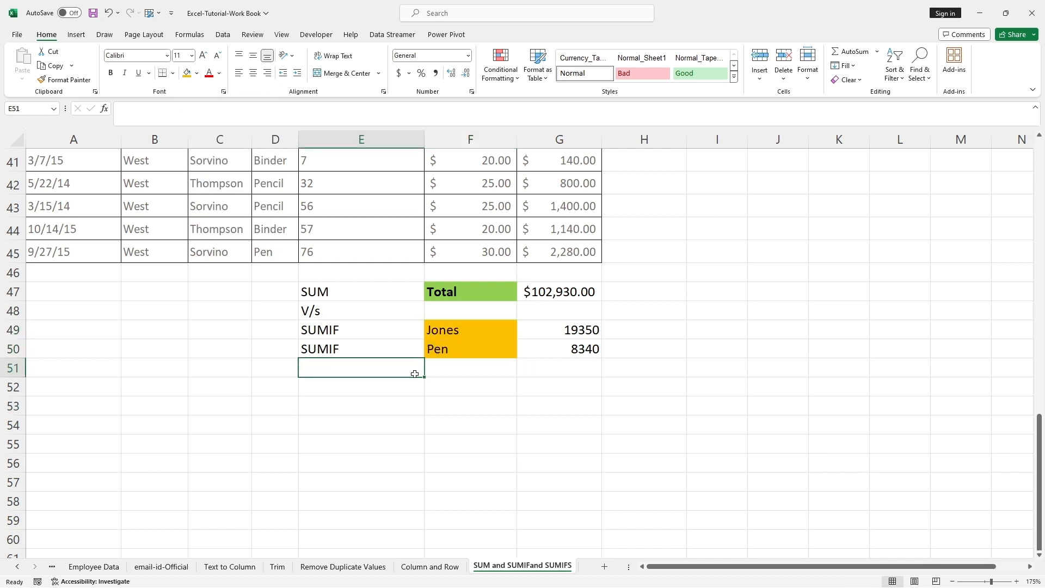
scroll(415, 373, "up", 3)
scroll(415, 374, "down", 3)
scroll(257, 314, "up", 7)
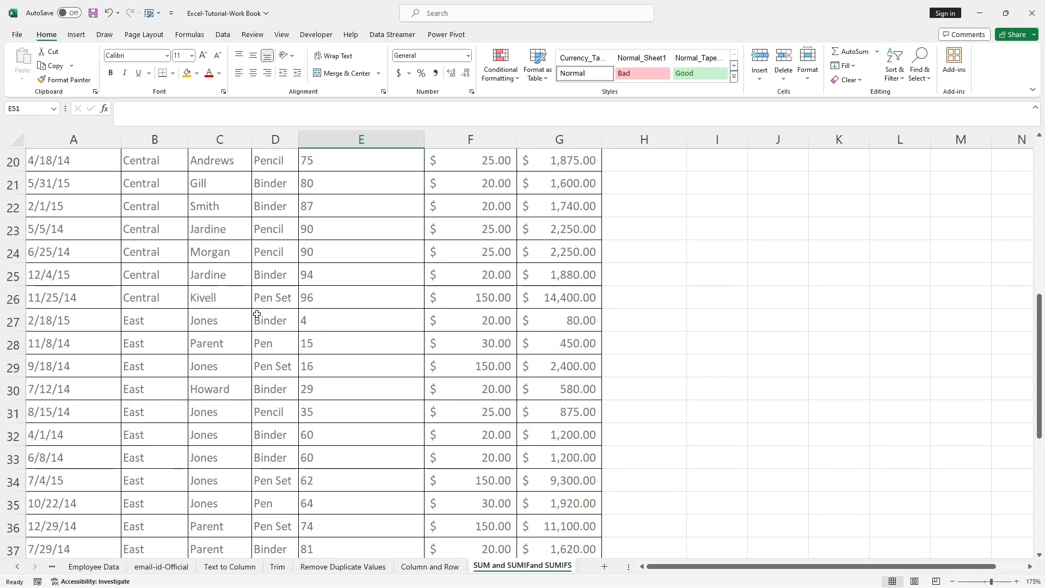
scroll(257, 315, "up", 6)
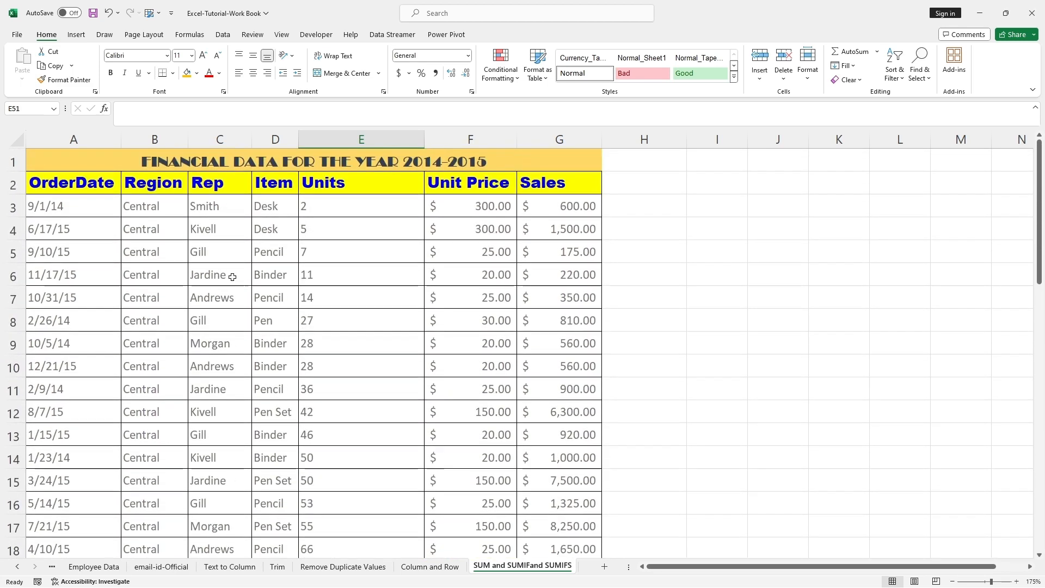
scroll(196, 300, "down", 14)
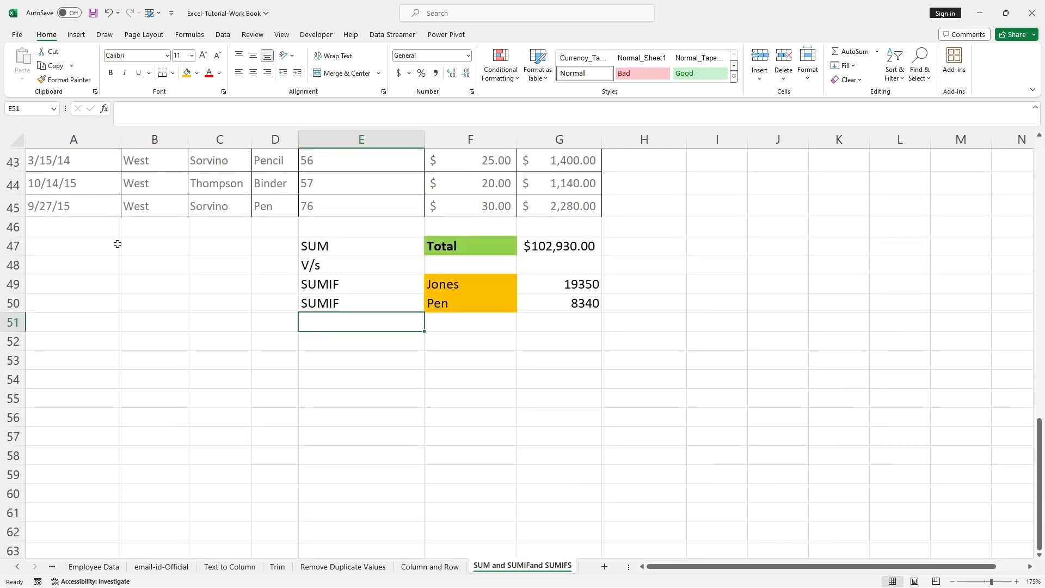
left_click_drag(305, 245, 527, 303)
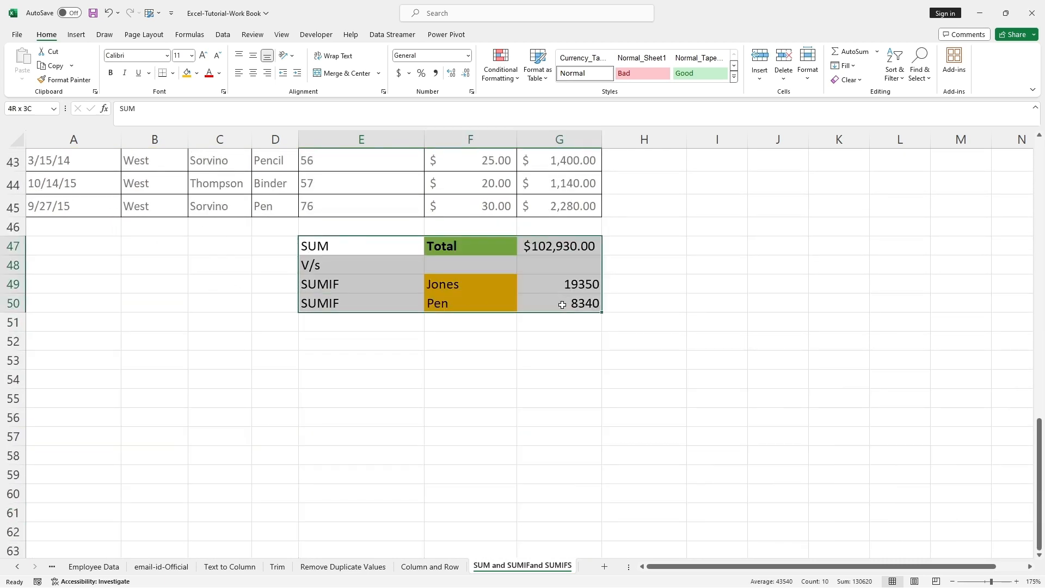
key("ctrl+c")
left_click(350, 374)
key("ctrl+v")
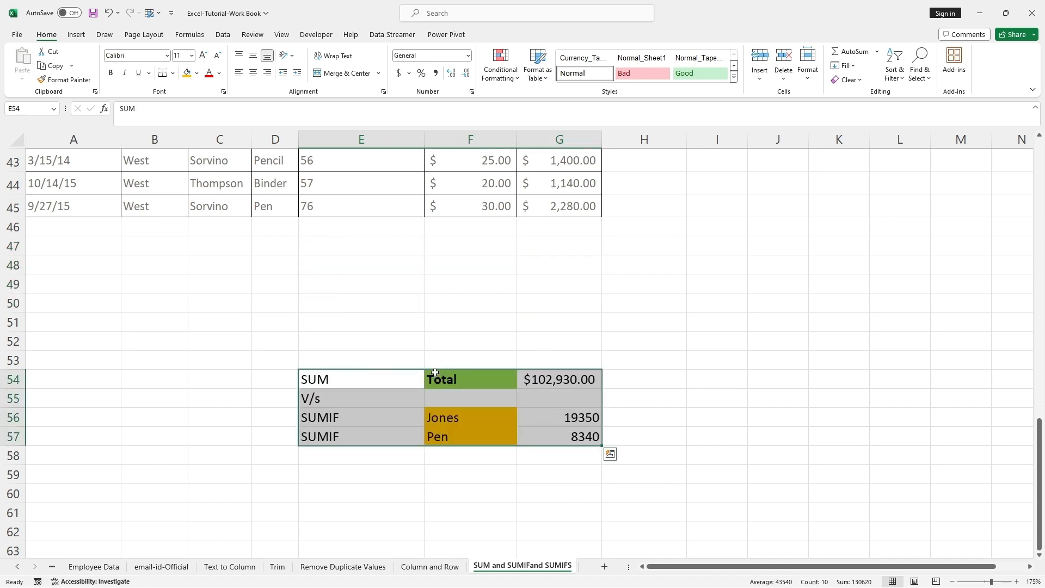
left_click(381, 317)
Step: Copy the table rows A41:G45 and paste them directly below the table into A46:G50
scroll(248, 278, "up", 5)
scroll(248, 278, "up", 6)
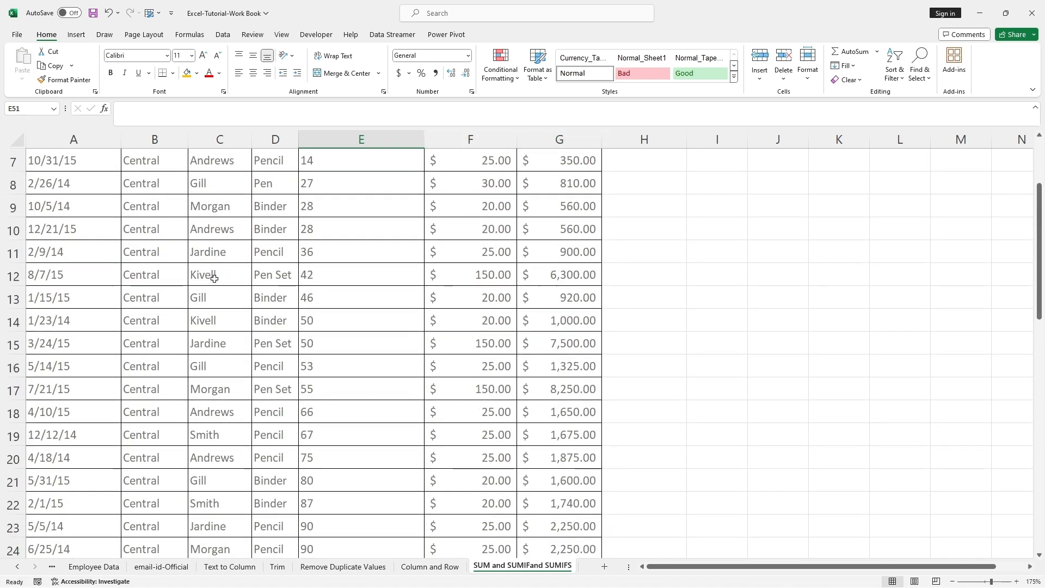
scroll(212, 275, "up", 3)
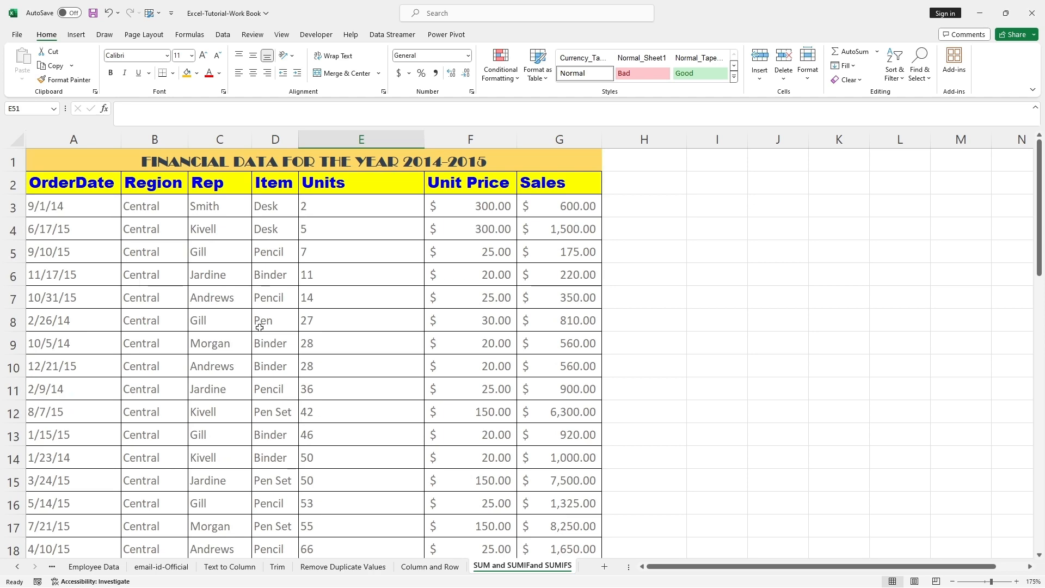
scroll(268, 333, "down", 9)
scroll(268, 335, "down", 4)
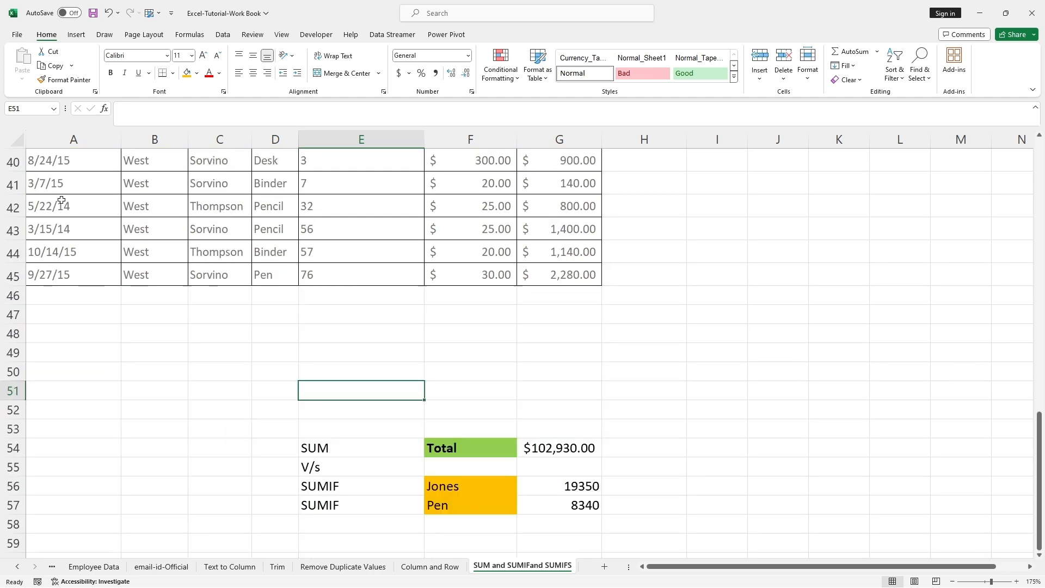
left_click(66, 186)
left_click_drag(66, 185, 541, 270)
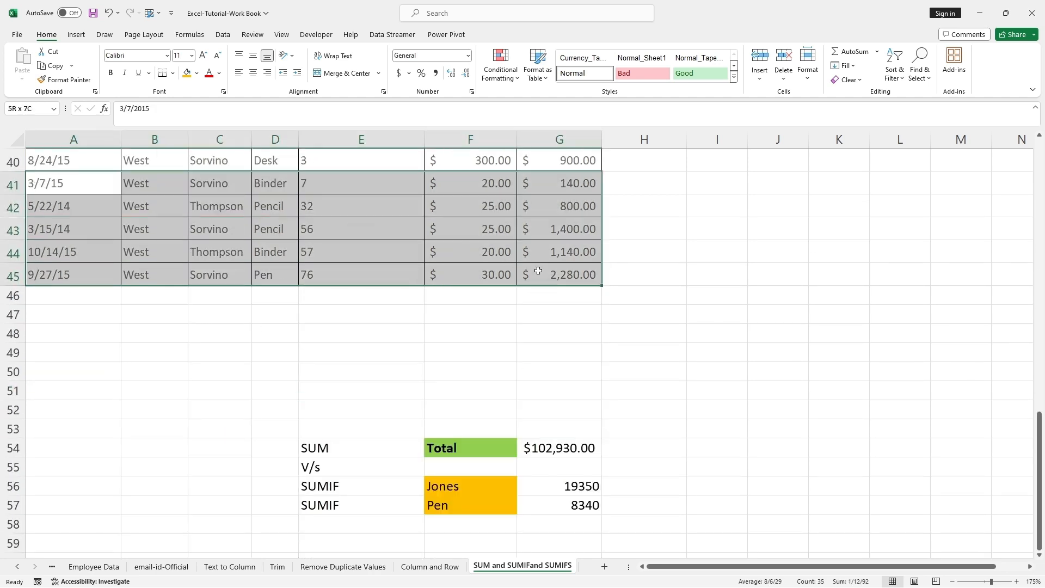
key("ctrl+c")
left_click(93, 296)
key("ctrl+v")
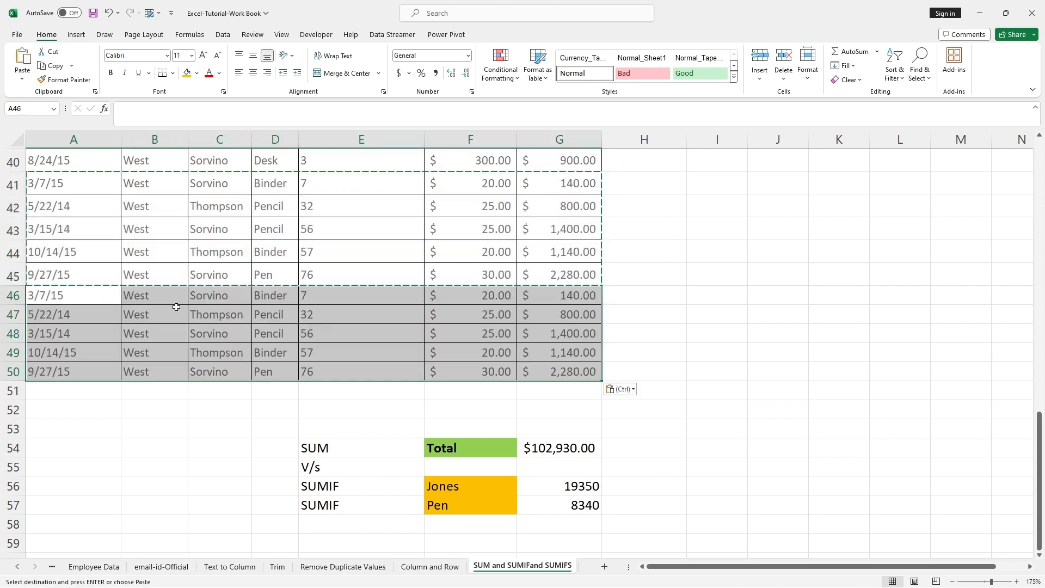
left_click(310, 352)
key("Escape")
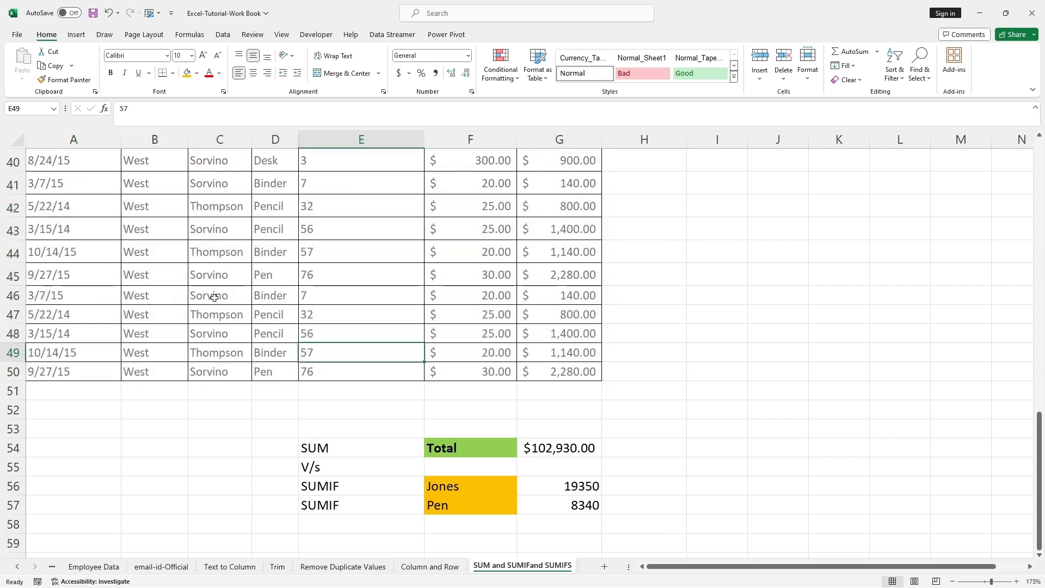
Step: Clear the Rep names in cells C45:C50
left_click_drag(208, 276, 214, 363)
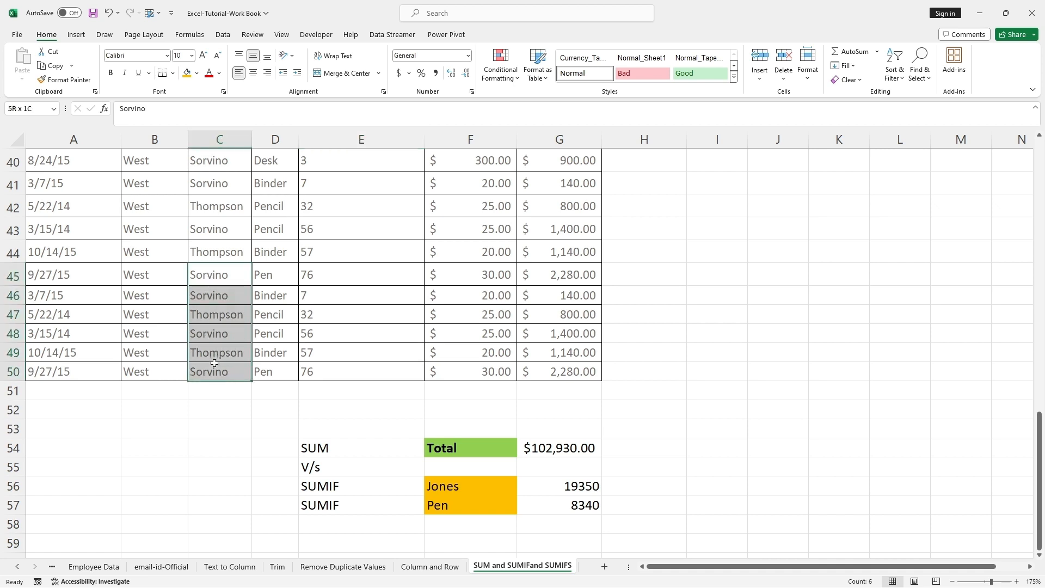
key("Delete")
left_click(214, 367)
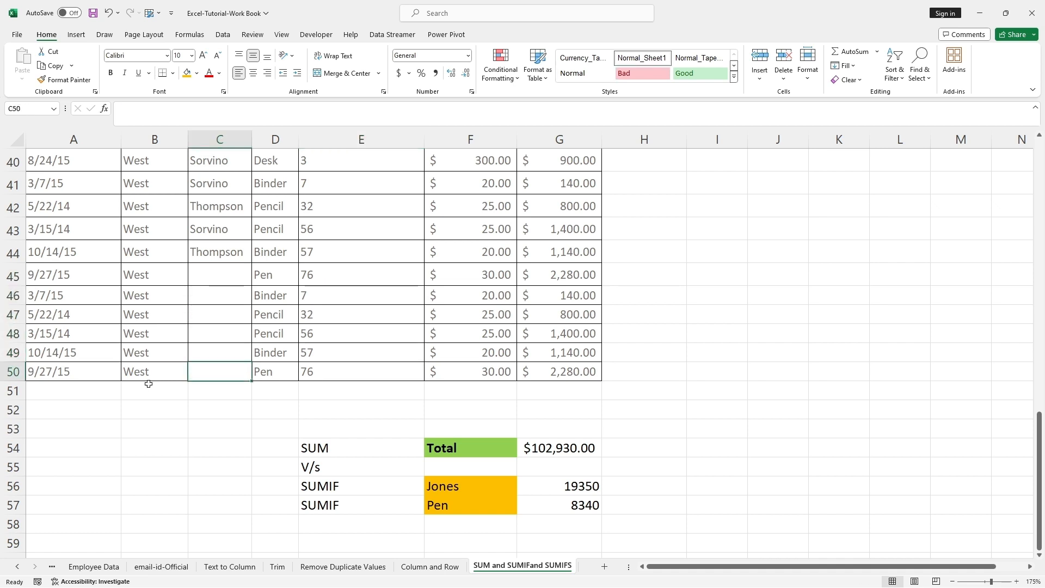
left_click(217, 277)
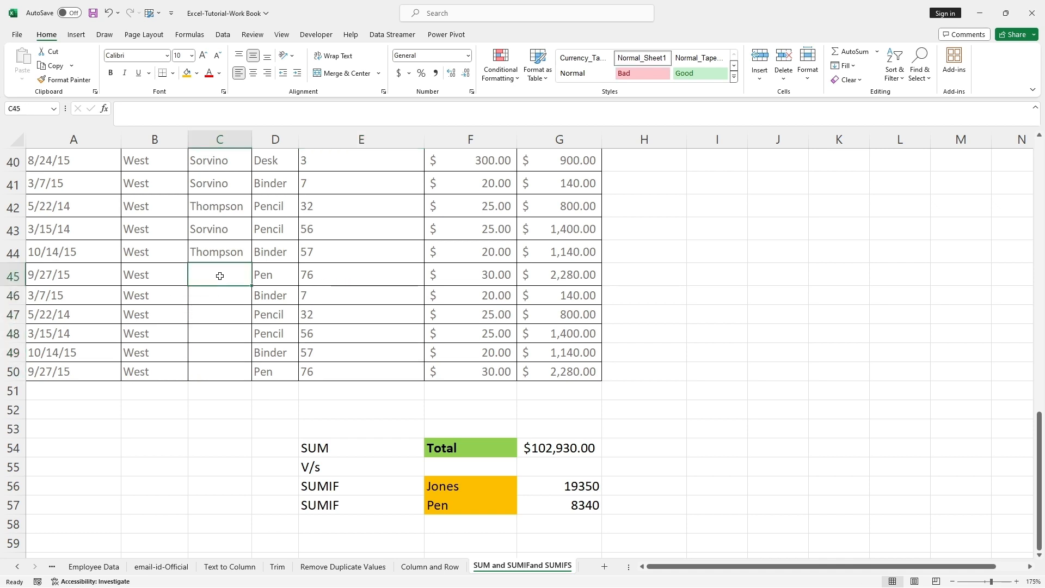
left_click(214, 352)
scroll(434, 366, "down", 2)
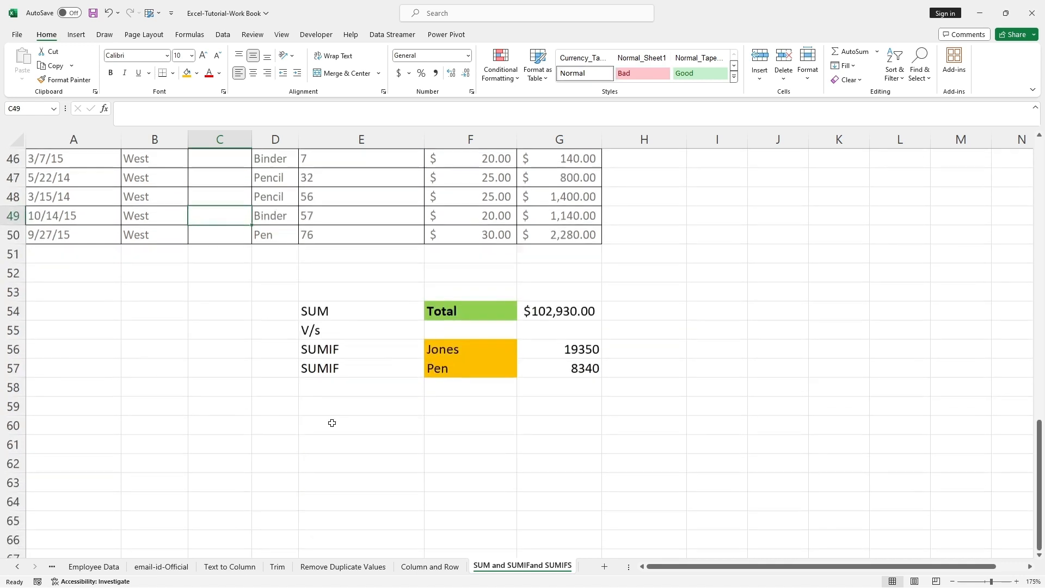
Step: Copy the SUMIF label from E57 into the cell directly below it, E58
left_click(319, 365)
key("ctrl+c")
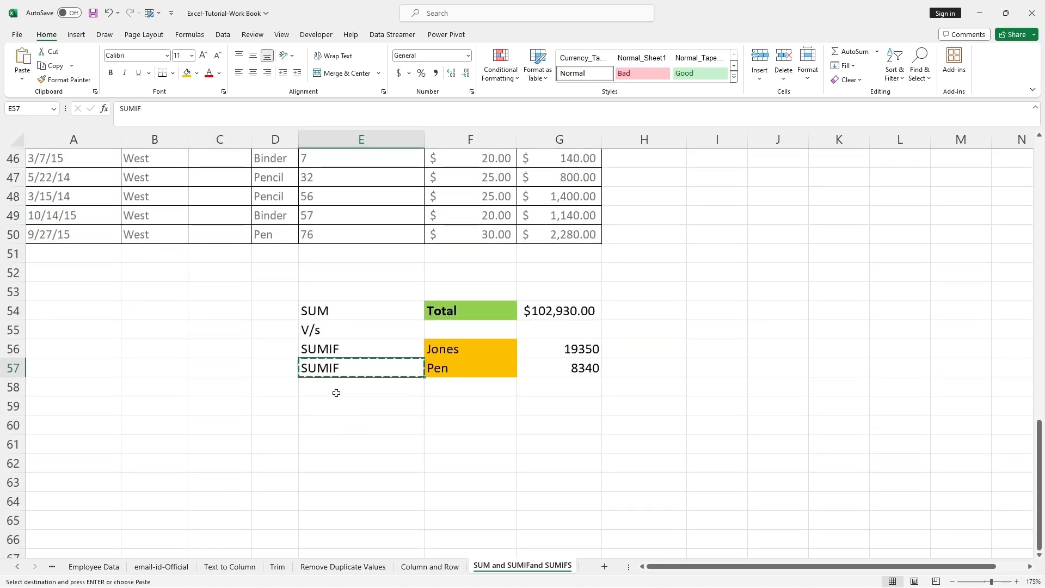
left_click(336, 390)
key("ctrl+v")
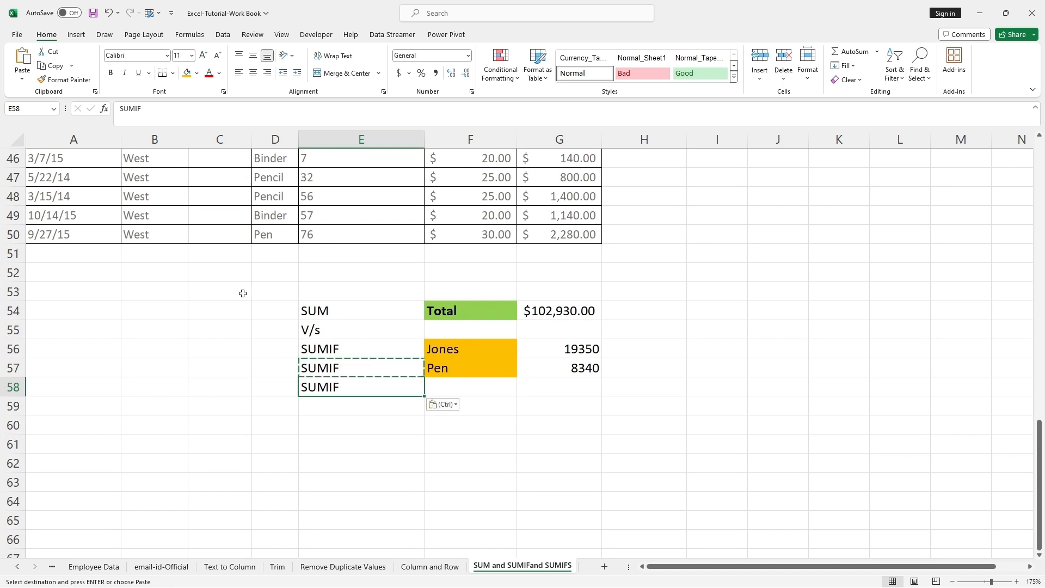
scroll(243, 294, "up", 3)
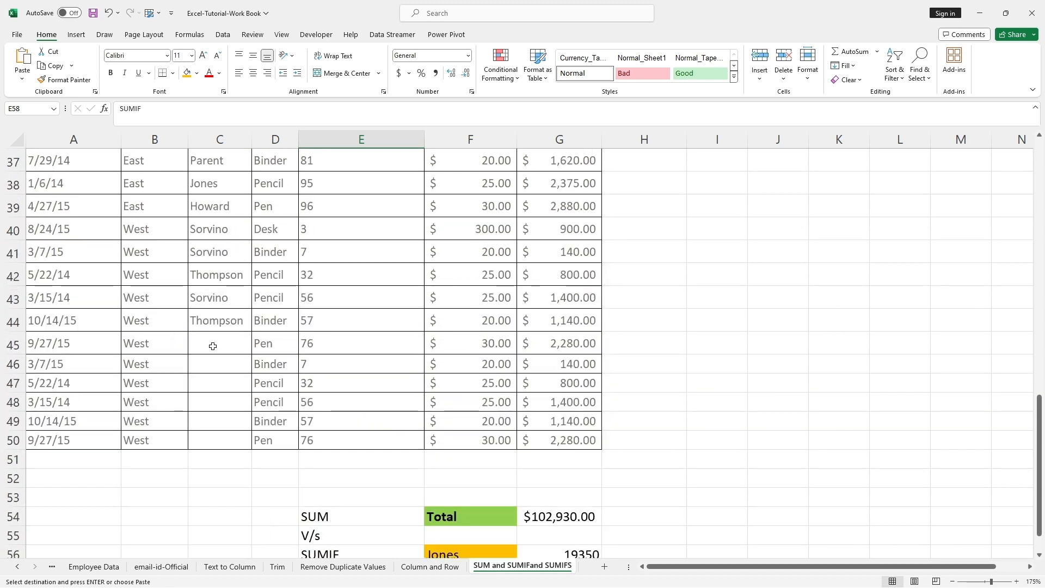
scroll(212, 346, "down", 2)
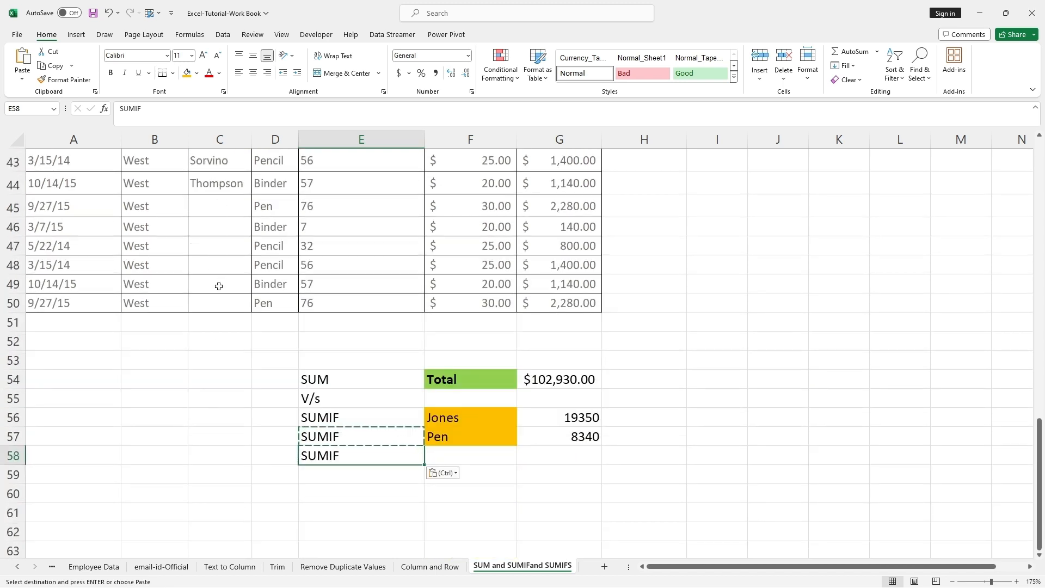
left_click(354, 494)
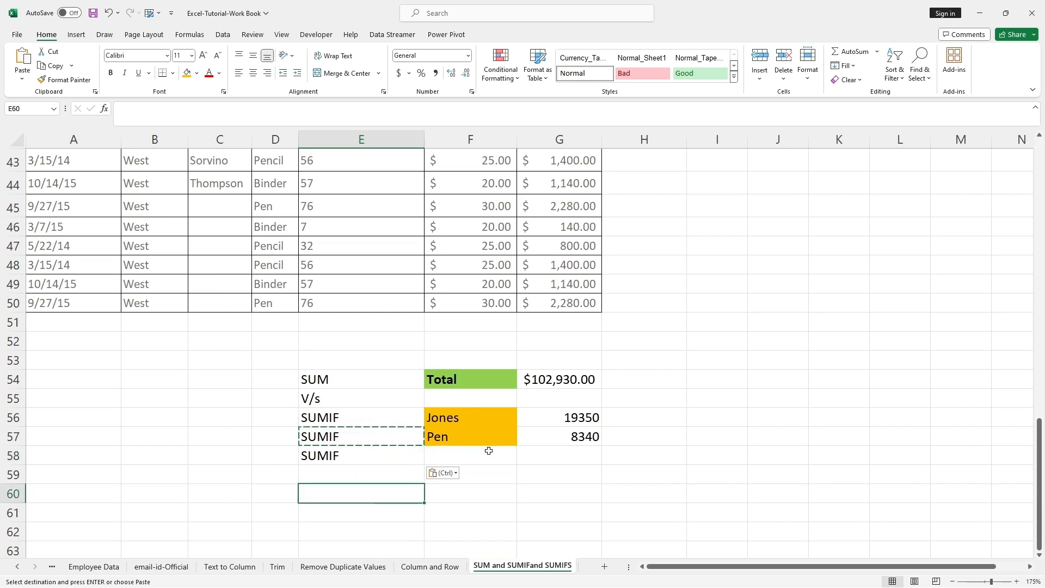
left_click(472, 450)
key("Escape")
type("No")
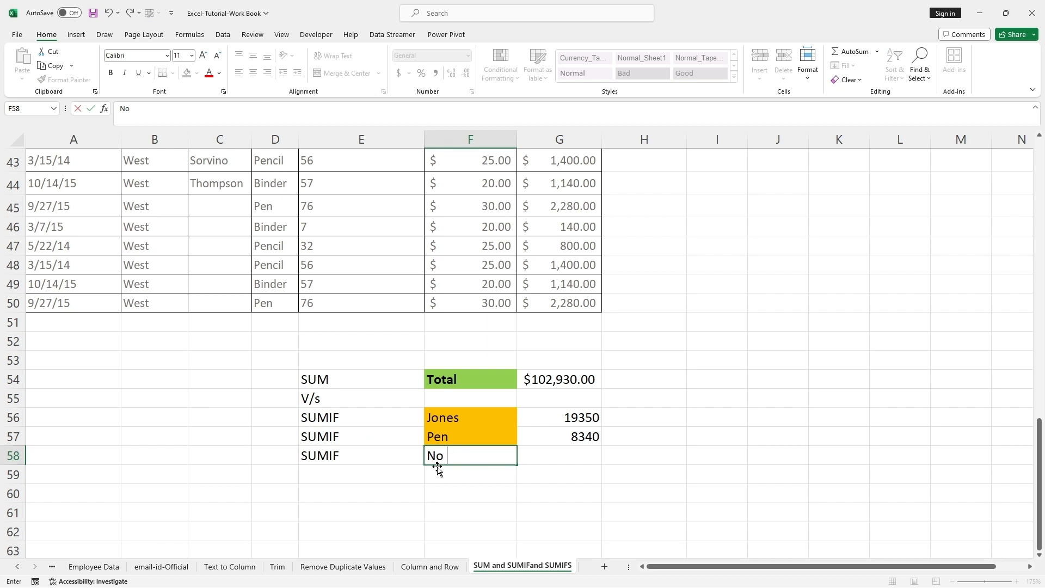
left_click_drag(438, 466, 264, 528)
type("ame")
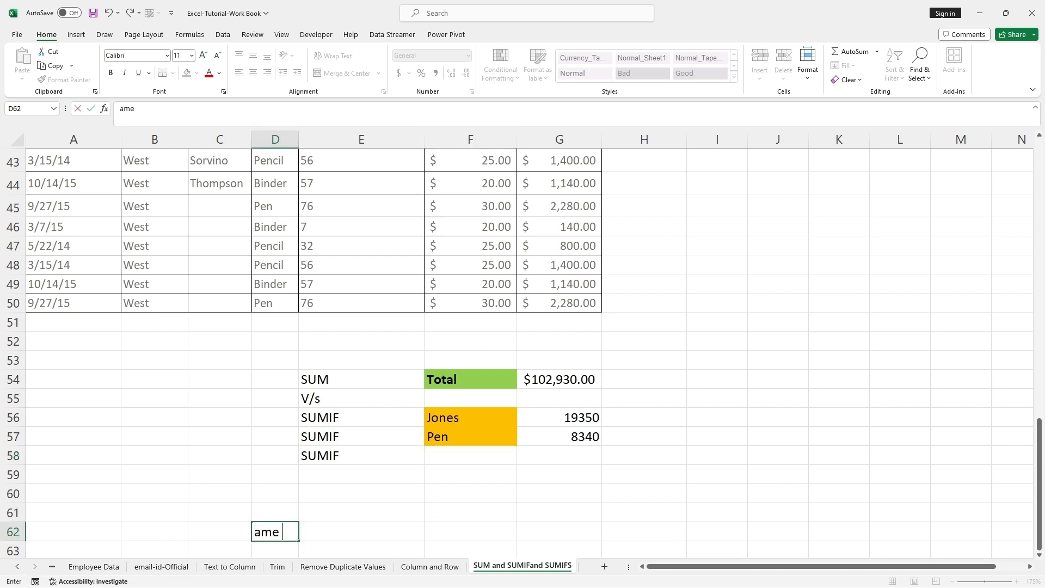
key("BackSpace")
key("BackSpace")
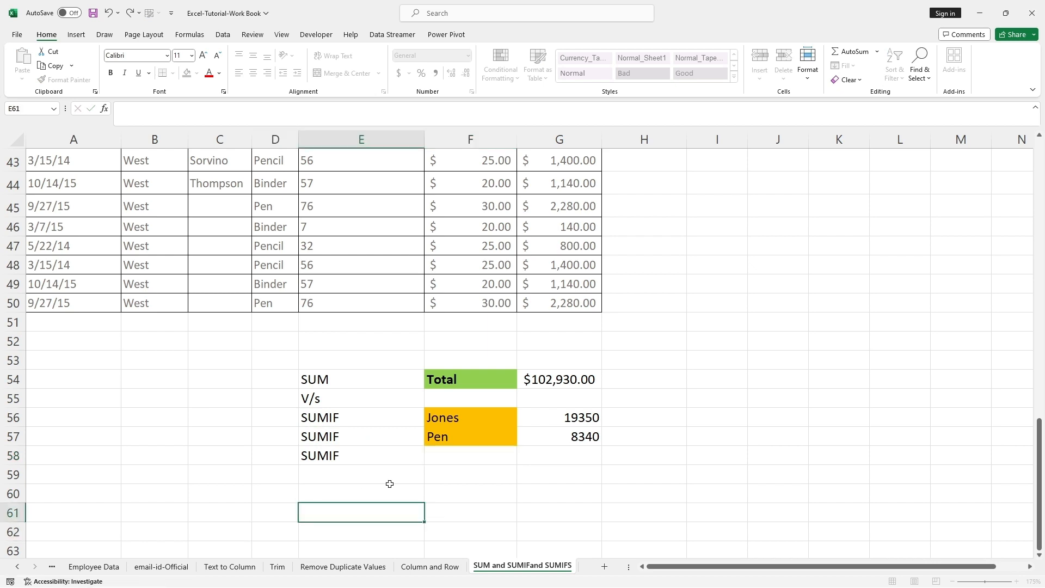
key("Escape")
Step: Label cell F58 "No Rep Name" and apply the orange formatting of the Pen label in F57 to it
double_click(436, 460)
type("No")
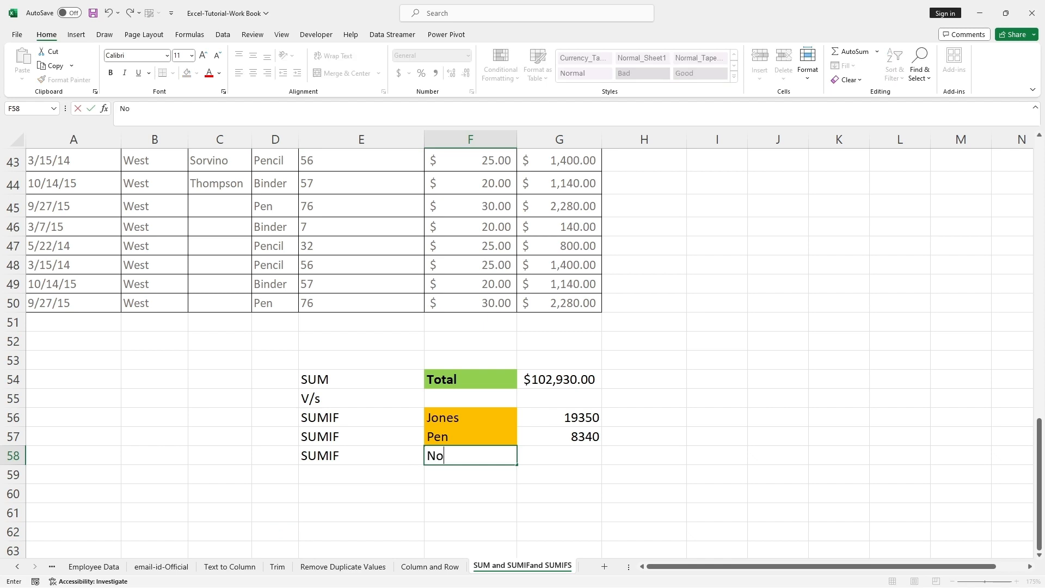
type(" Rep Name")
key("Return")
left_click(456, 444)
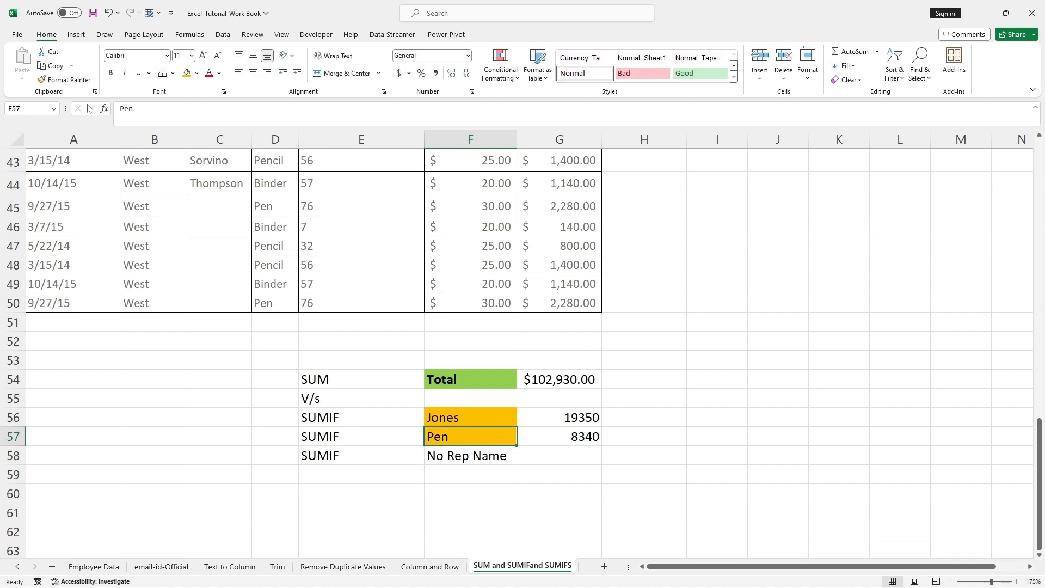
left_click(65, 79)
left_click(463, 456)
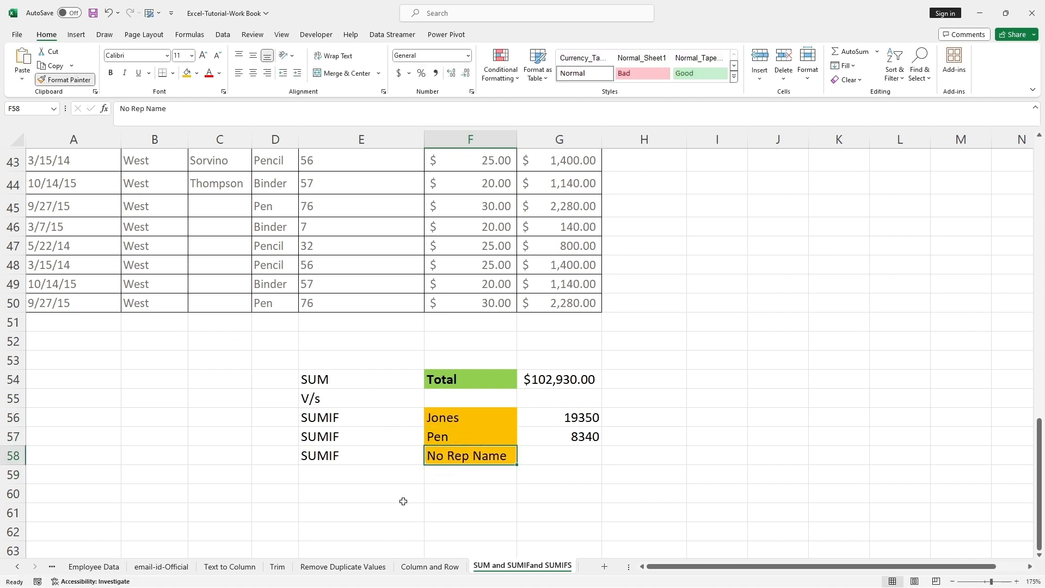
Step: Start a SUMIF formula in G58 with the Rep cells C2:C50 as its range
double_click(586, 457)
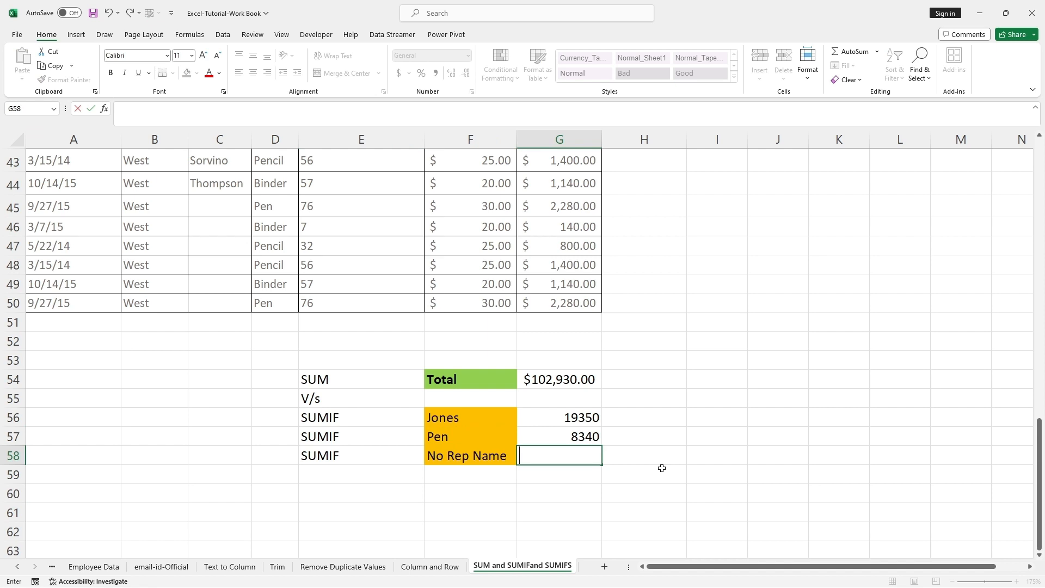
type("=")
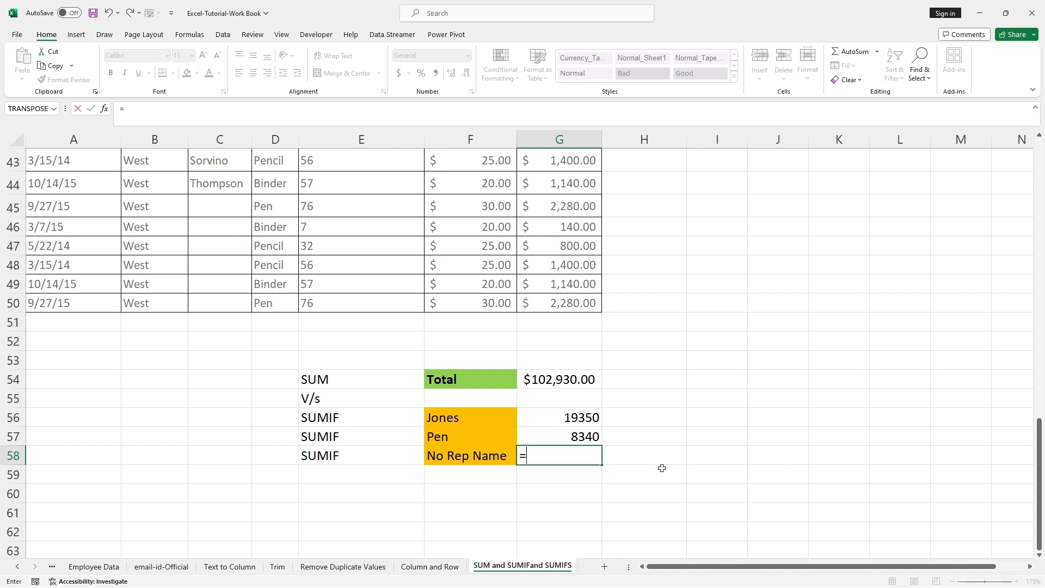
type("SUMIF")
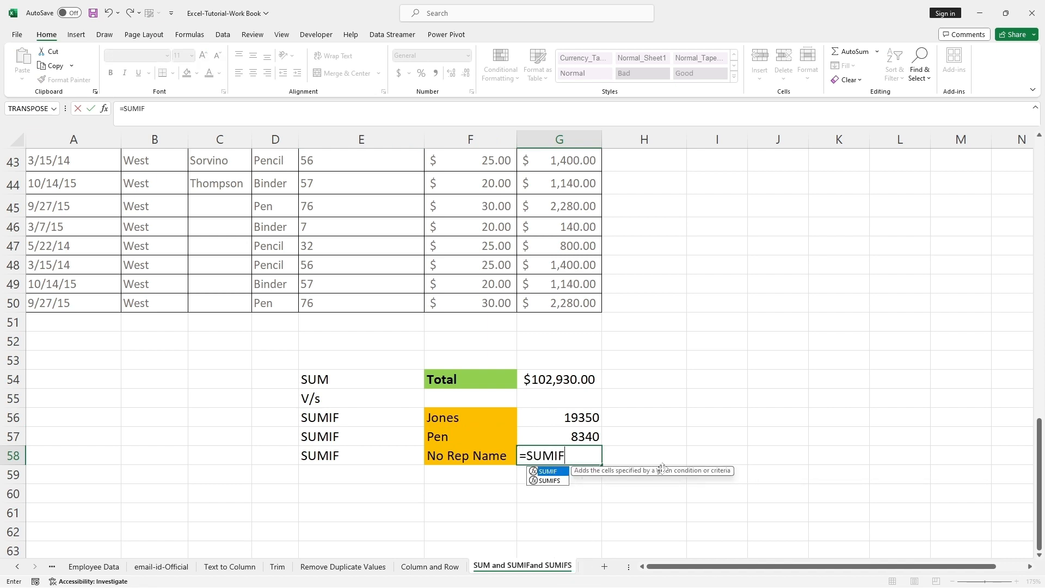
type("(")
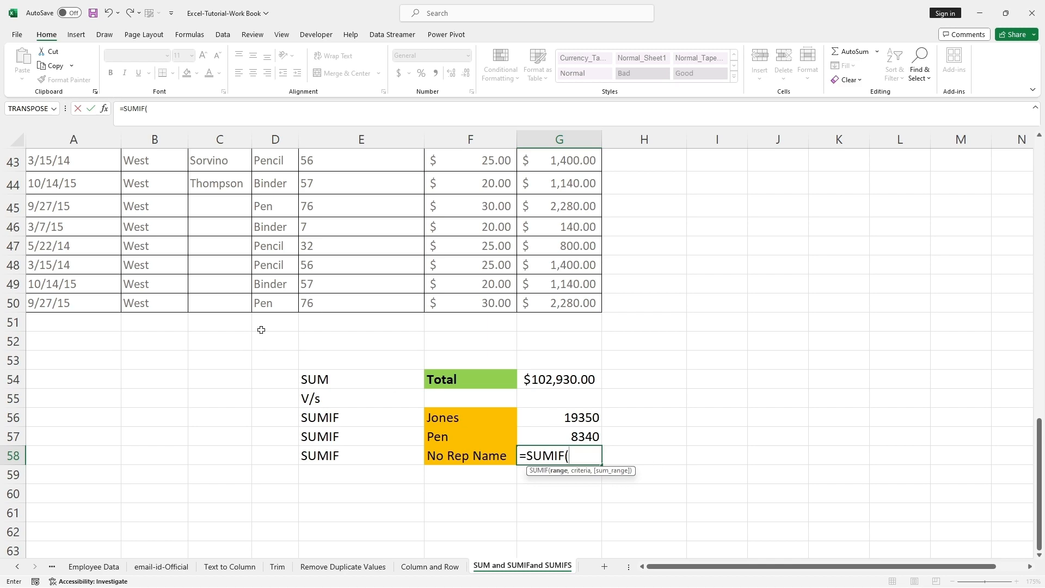
scroll(262, 329, "up", 14)
left_click_drag(213, 186, 224, 515)
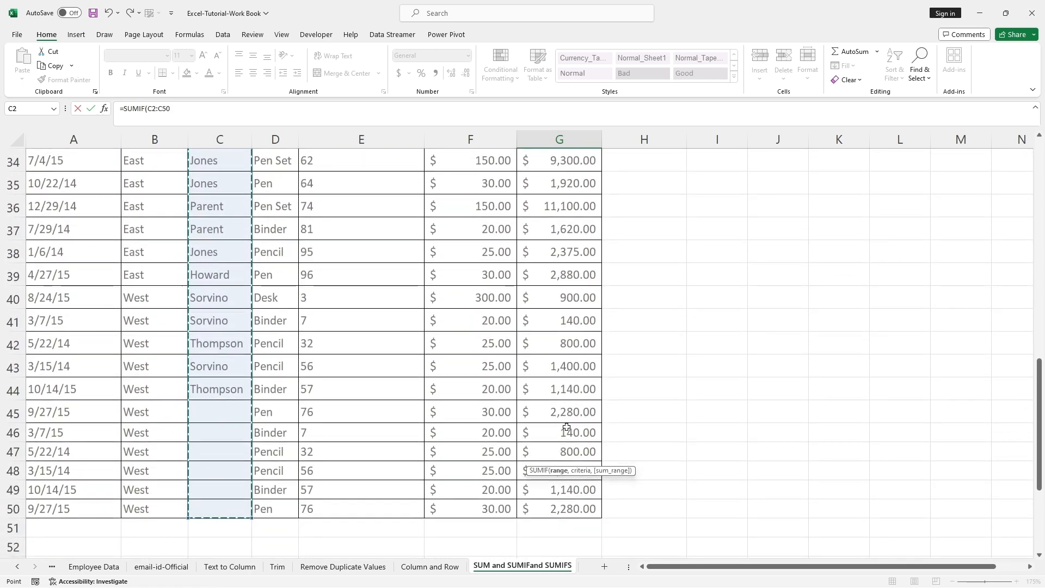
scroll(565, 426, "down", 3)
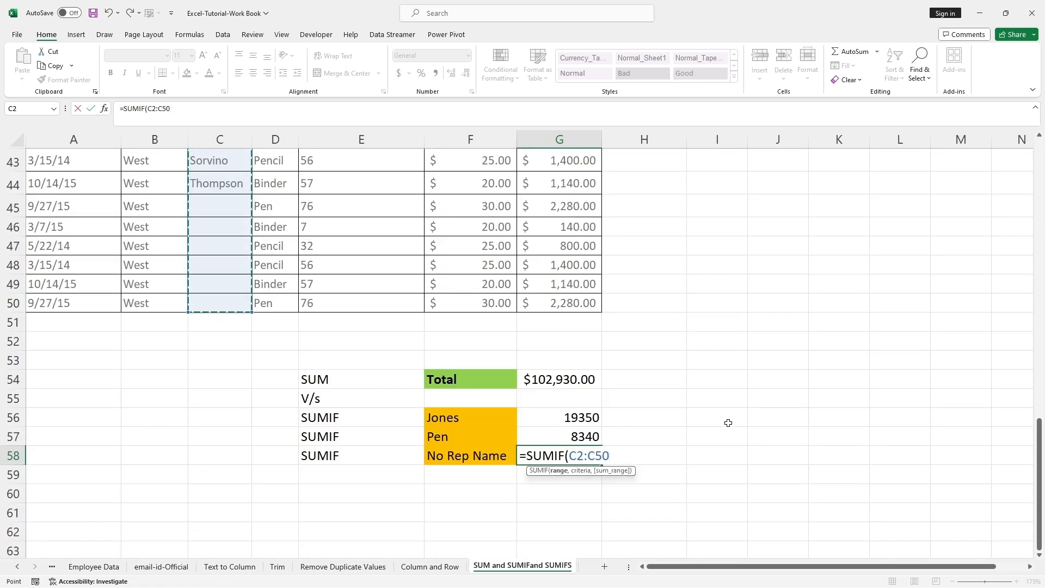
Step: Complete the G58 formula with a single quoted space as the criteria and the Sales cells G2:G50 as the sum range
type(",")
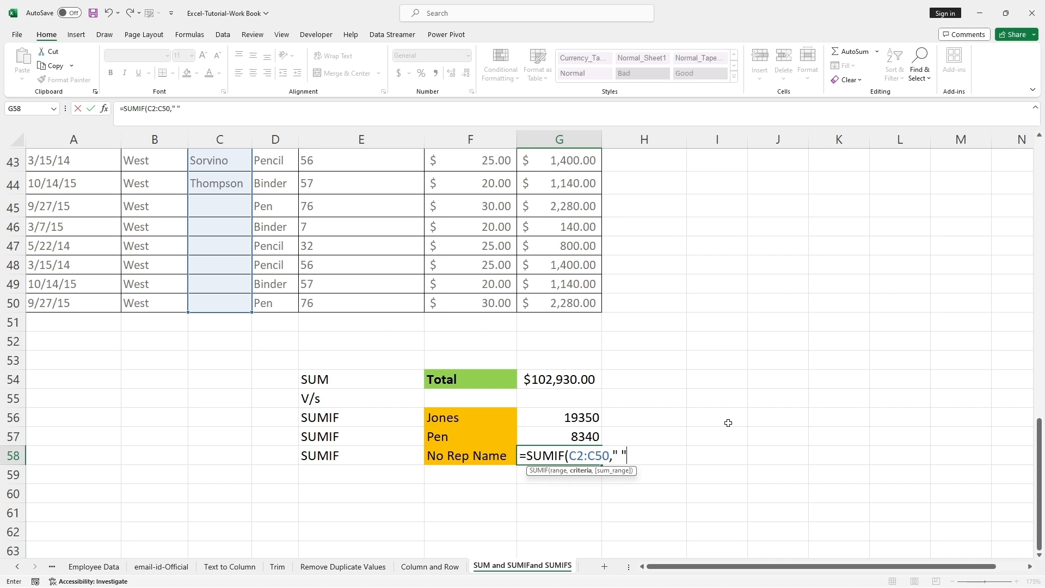
type(",")
scroll(657, 355, "up", 7)
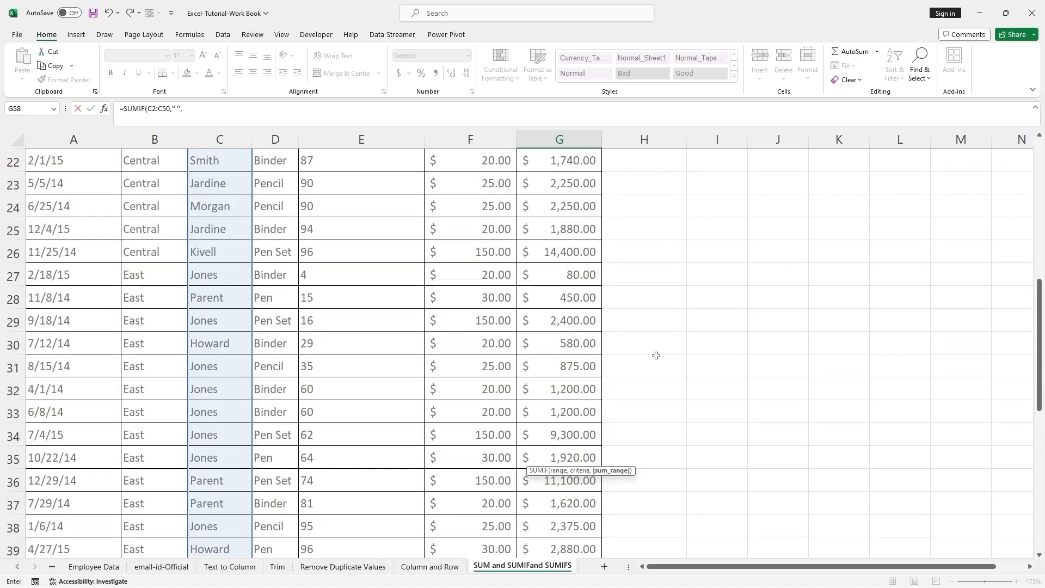
scroll(656, 355, "up", 7)
left_click_drag(552, 185, 574, 512)
scroll(677, 481, "down", 3)
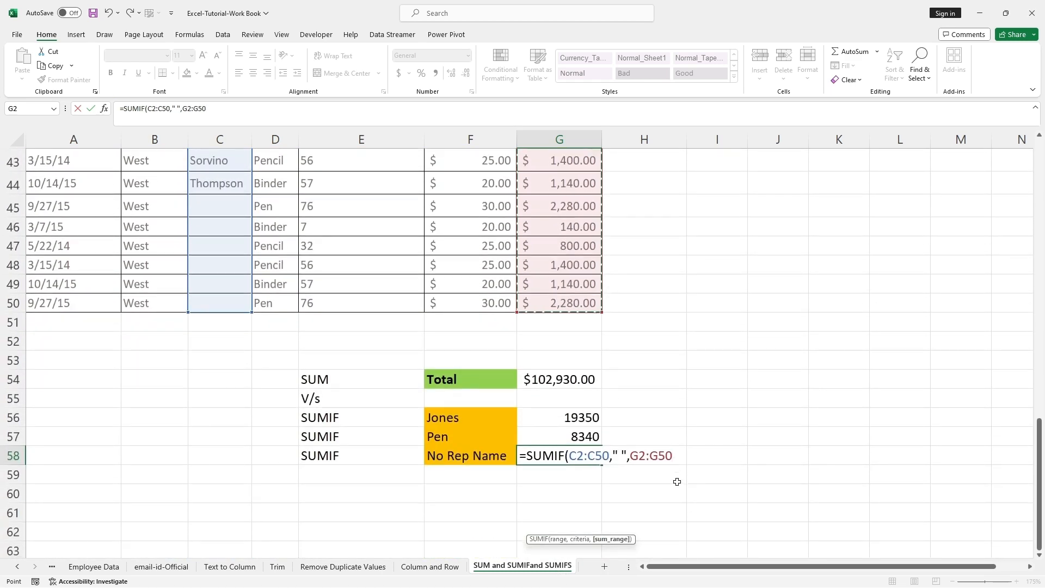
type(")")
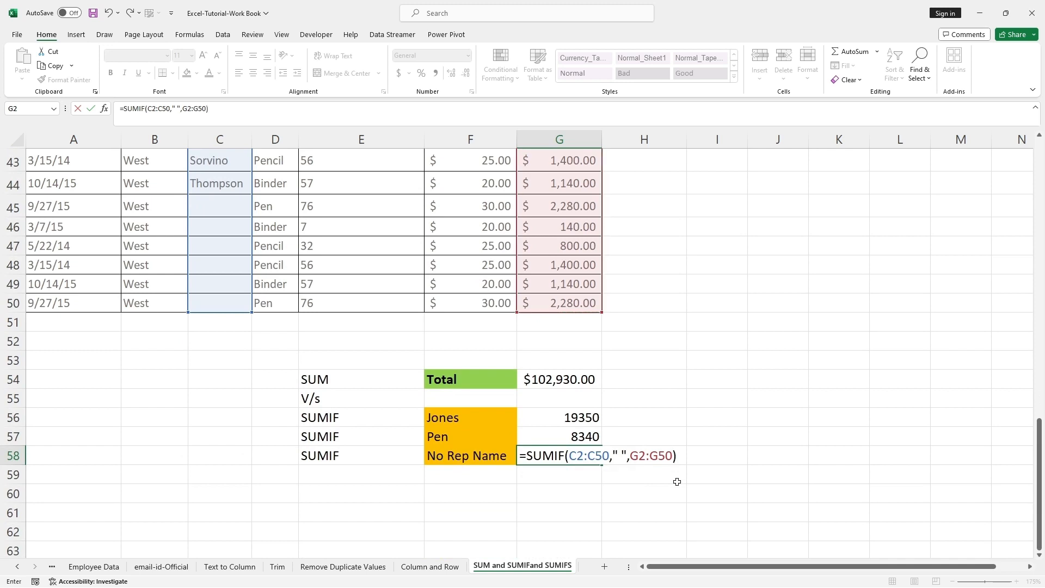
key("Return")
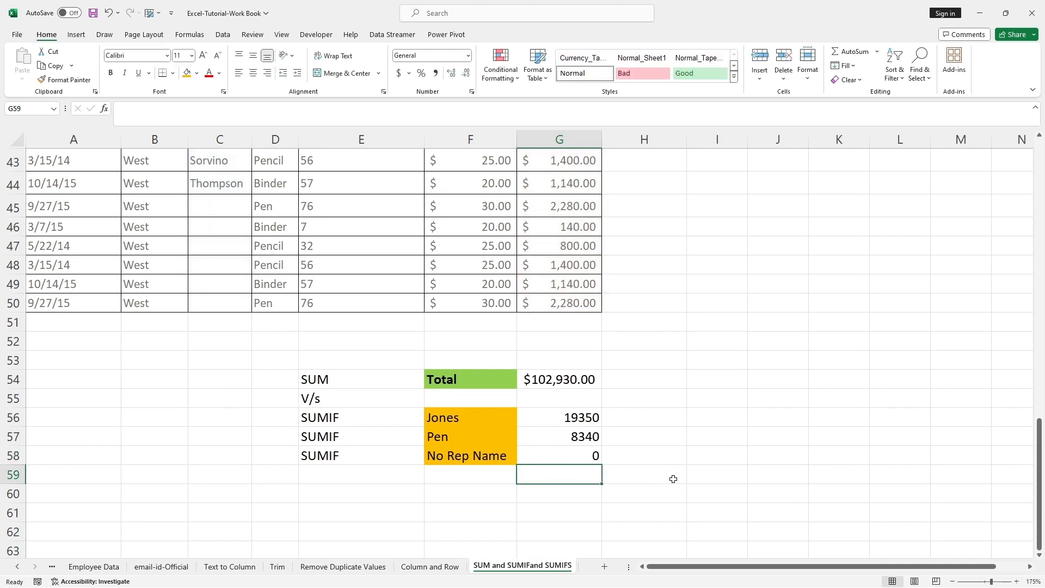
Step: Change the criteria in the G58 formula to an empty string, giving =SUMIF(C2:C50,"",G2:G50)
left_click(574, 453)
double_click(574, 453)
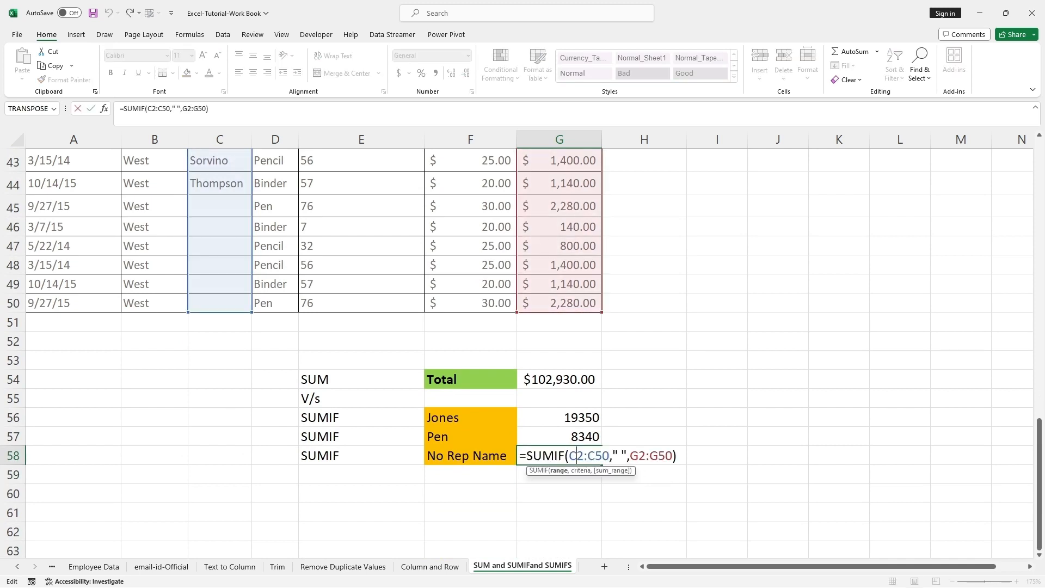
left_click(622, 456)
key("BackSpace")
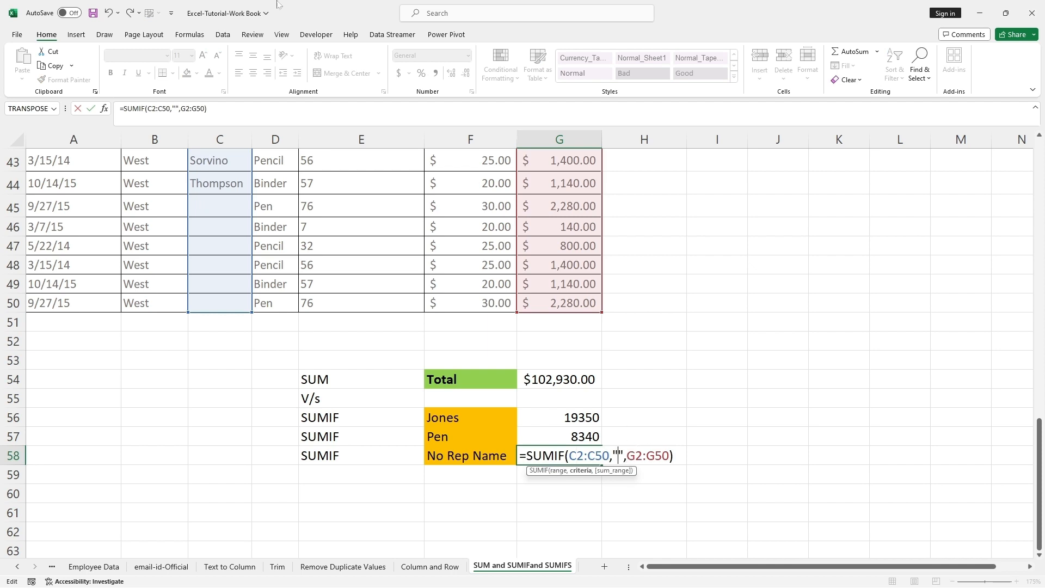
left_click(209, 109)
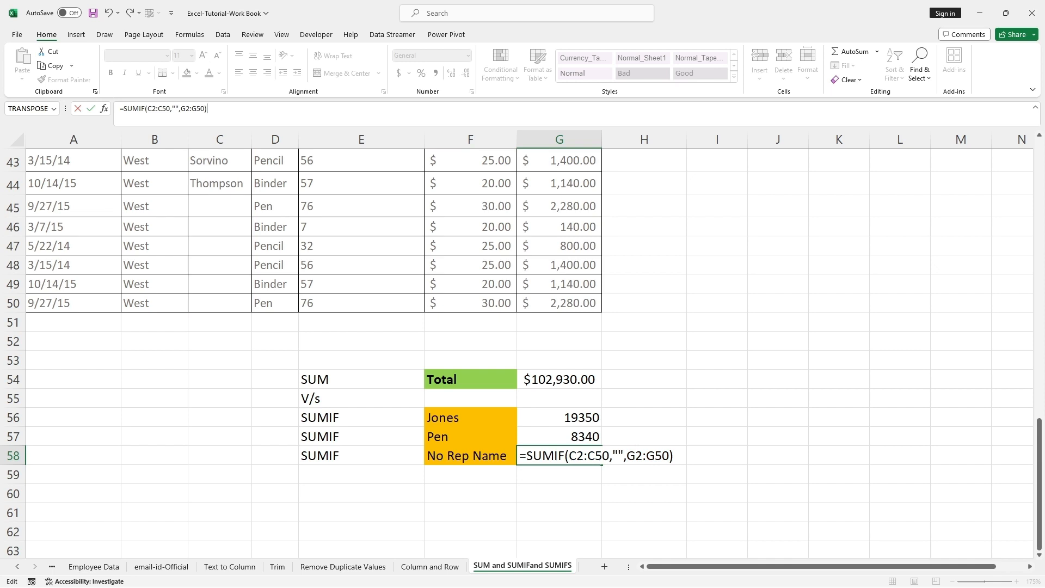
key("Return")
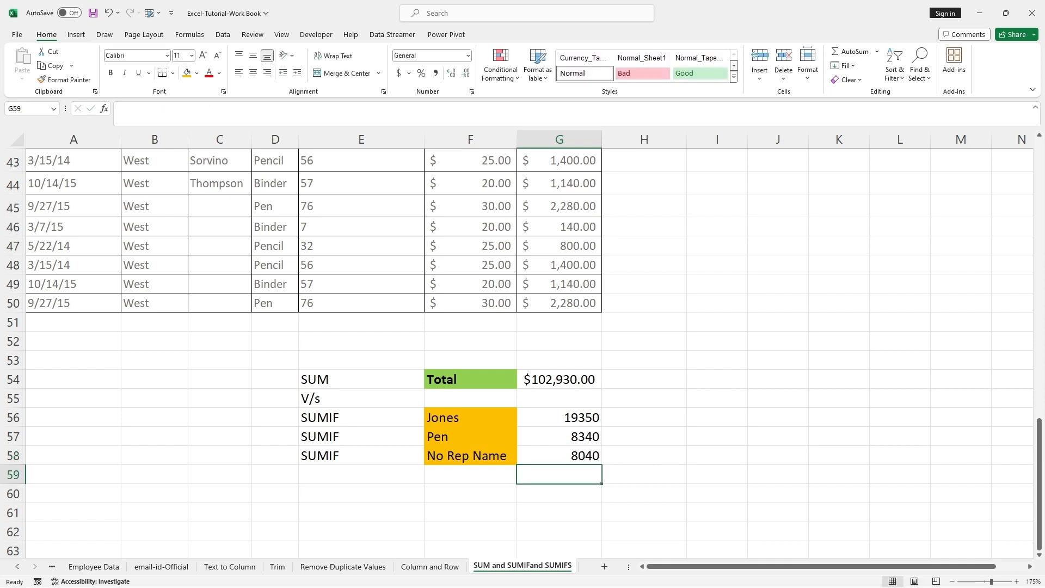
left_click(581, 460)
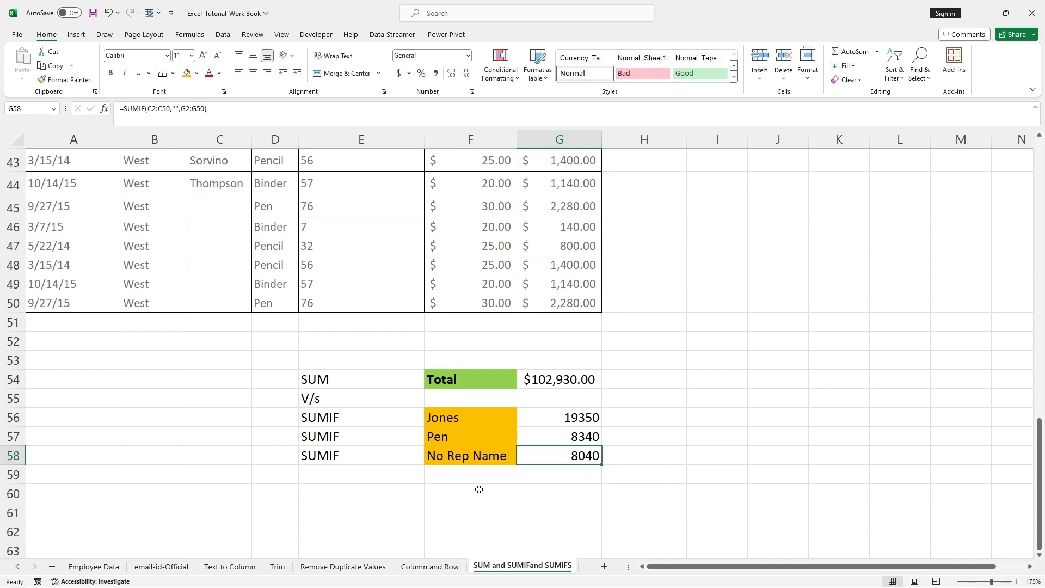
left_click_drag(515, 443, 604, 465)
mouse_move(188, 191)
left_mouse_down()
mouse_move(229, 203)
mouse_move(248, 242)
mouse_move(252, 315)
mouse_move(215, 327)
mouse_move(223, 296)
mouse_move(226, 307)
left_mouse_up()
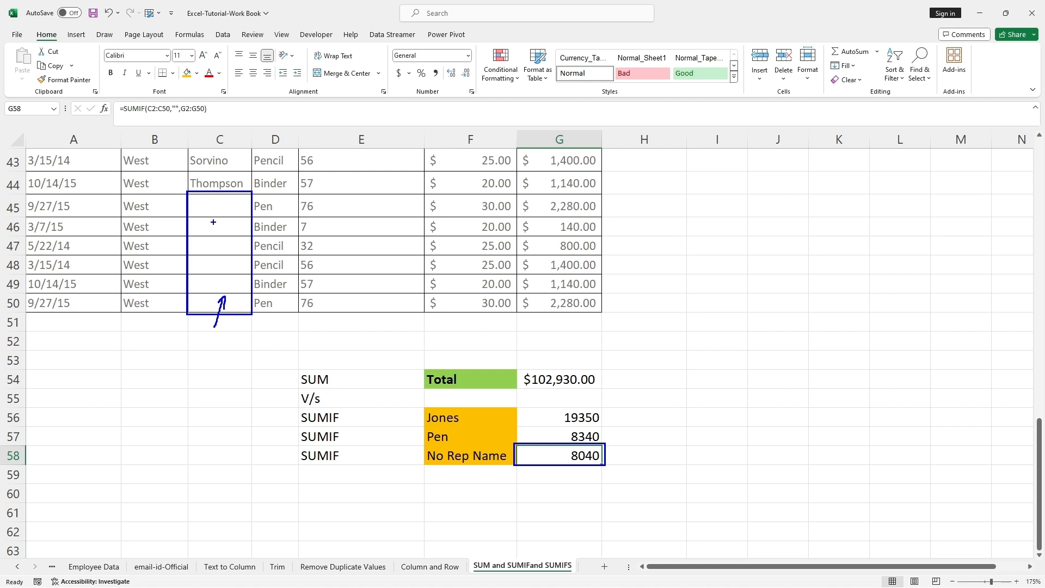
key("Escape")
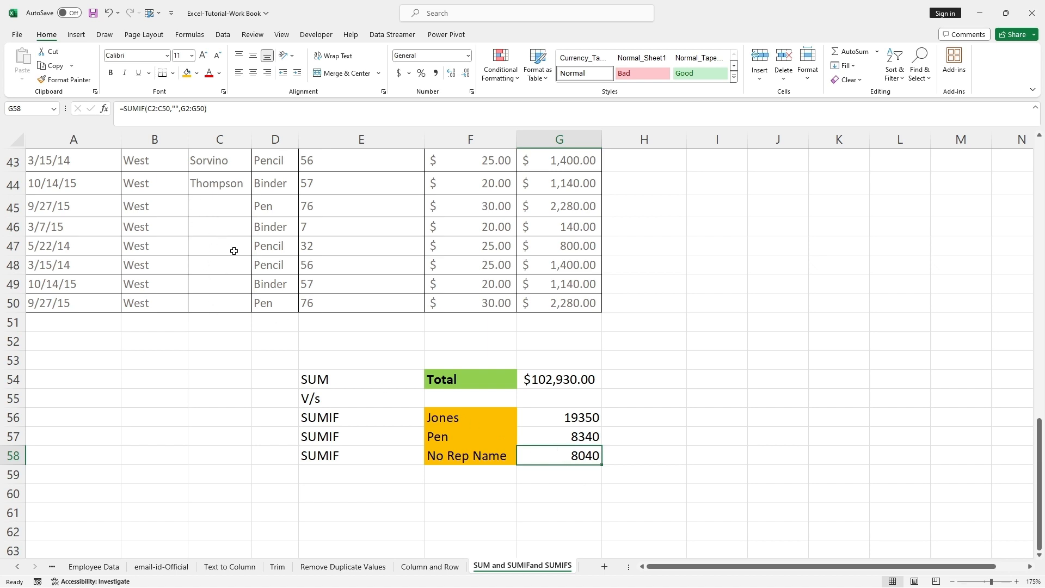
Step: Add filters to the table's header row A2:G2
scroll(233, 250, "up", 14)
left_click(158, 320)
left_click_drag(39, 181, 547, 182)
left_click(222, 34)
left_click(380, 61)
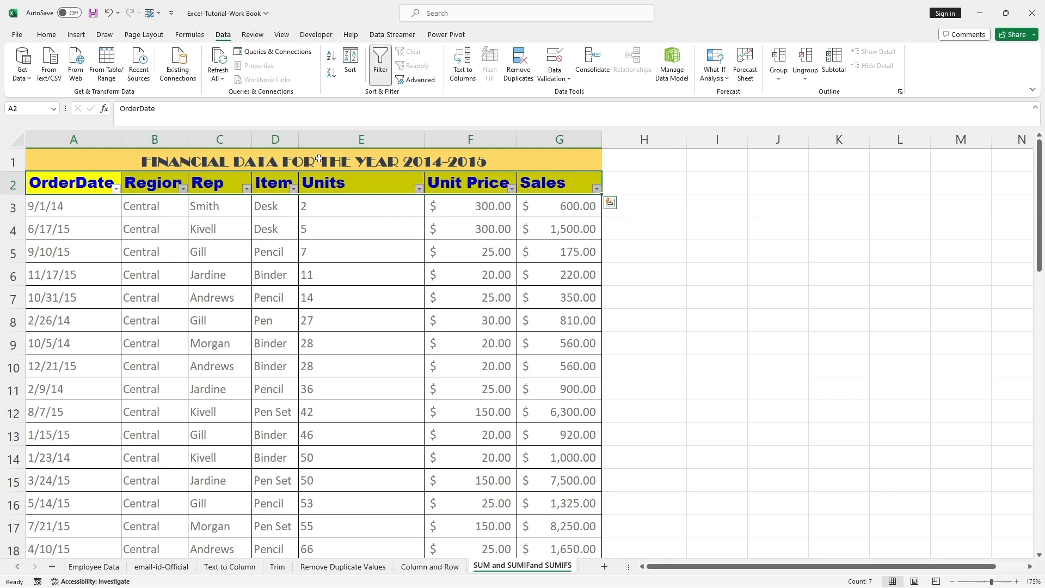
Step: Filter the Rep column to show only the blank entries
left_click(246, 189)
left_click(160, 333)
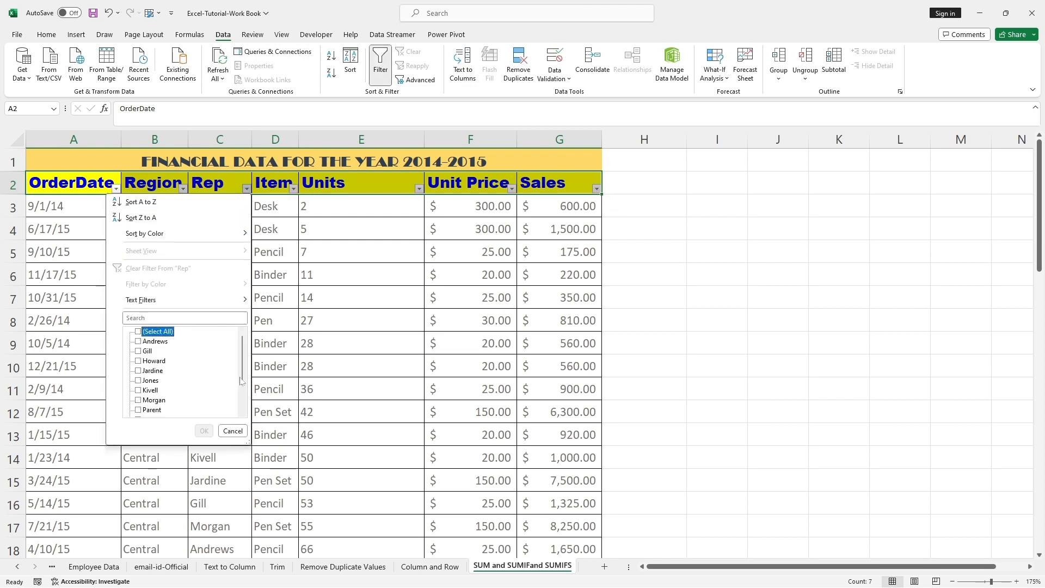
scroll(158, 381, "down", 2)
left_click(158, 410)
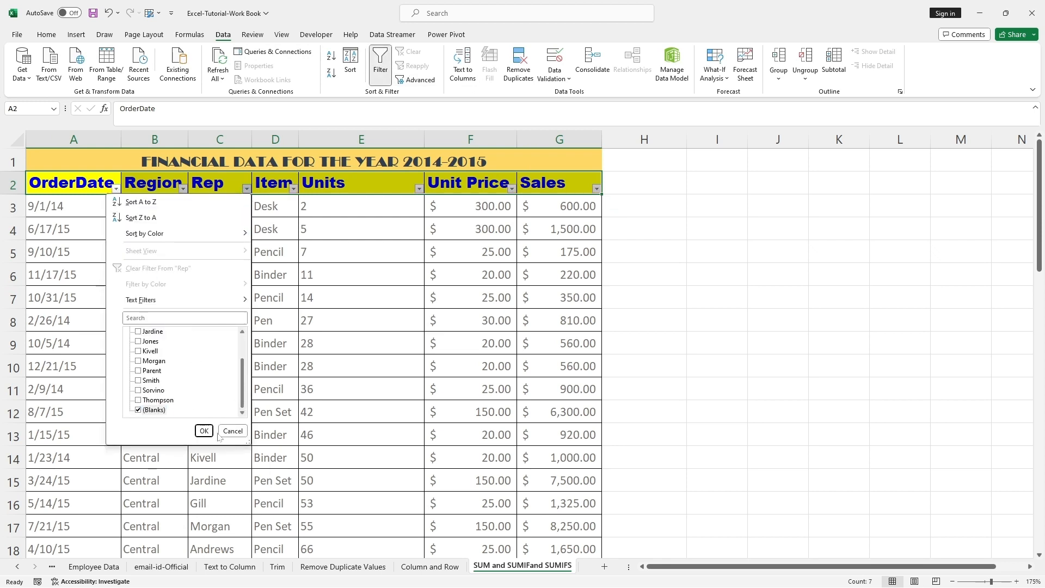
left_click(203, 431)
Step: Check the sum of the filtered Sales cells G45:G50 against the No Rep Name total in G58
left_click(555, 322)
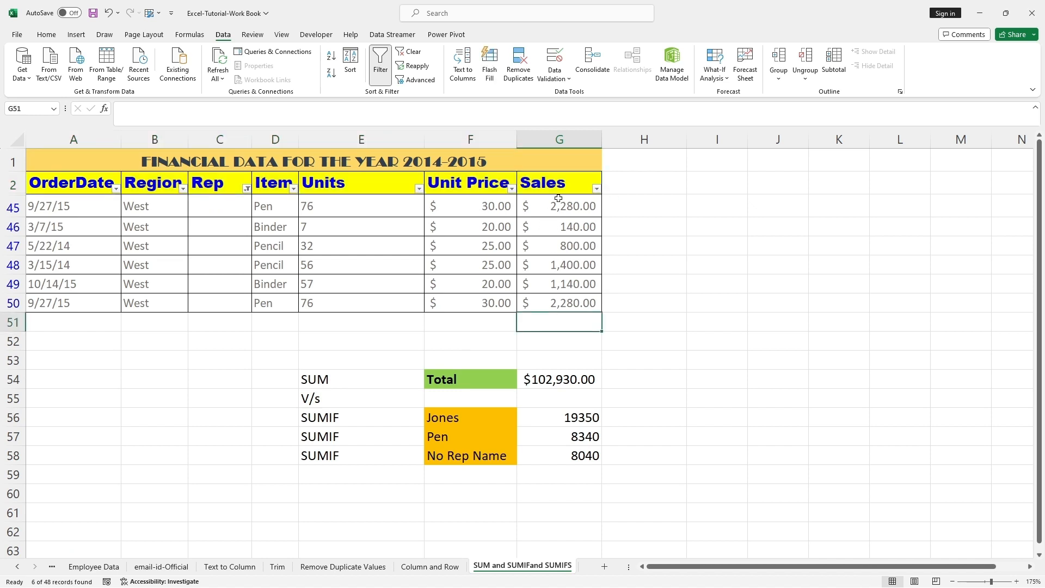
left_click_drag(559, 206, 566, 306)
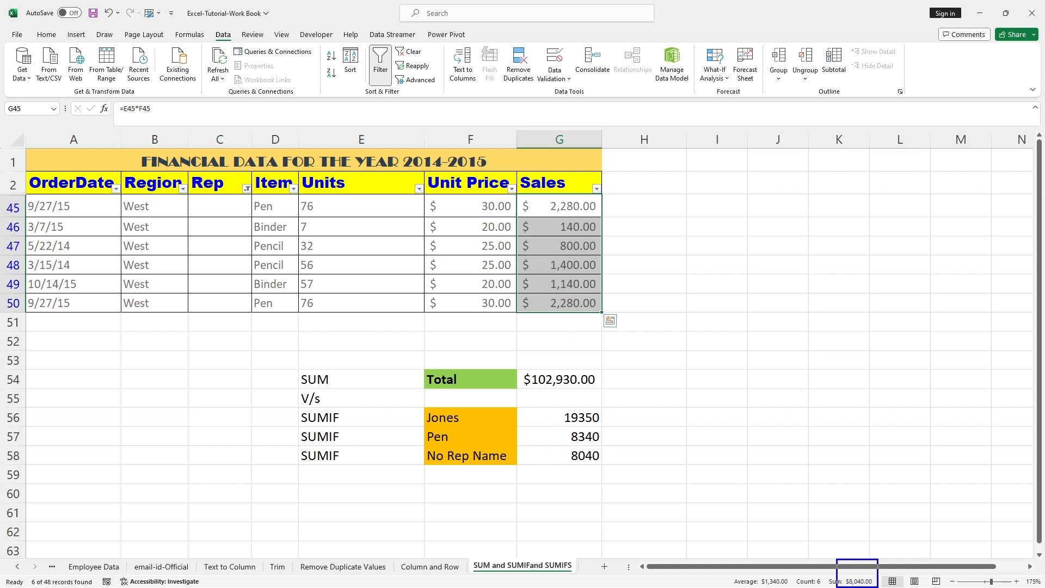
left_click_drag(557, 449, 861, 564)
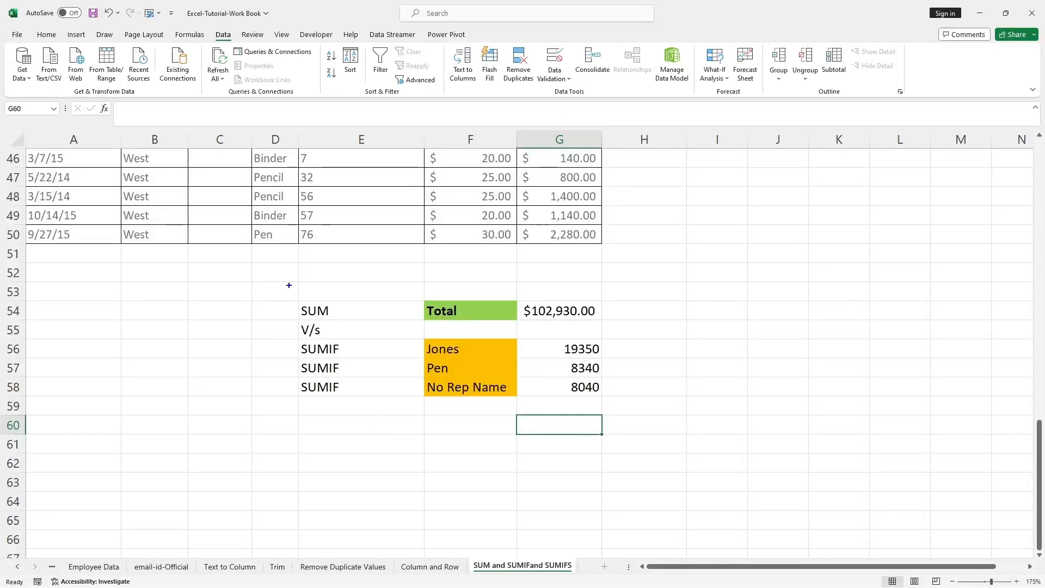
mouse_move(289, 285)
left_mouse_down()
mouse_move(532, 352)
mouse_move(621, 414)
left_mouse_up()
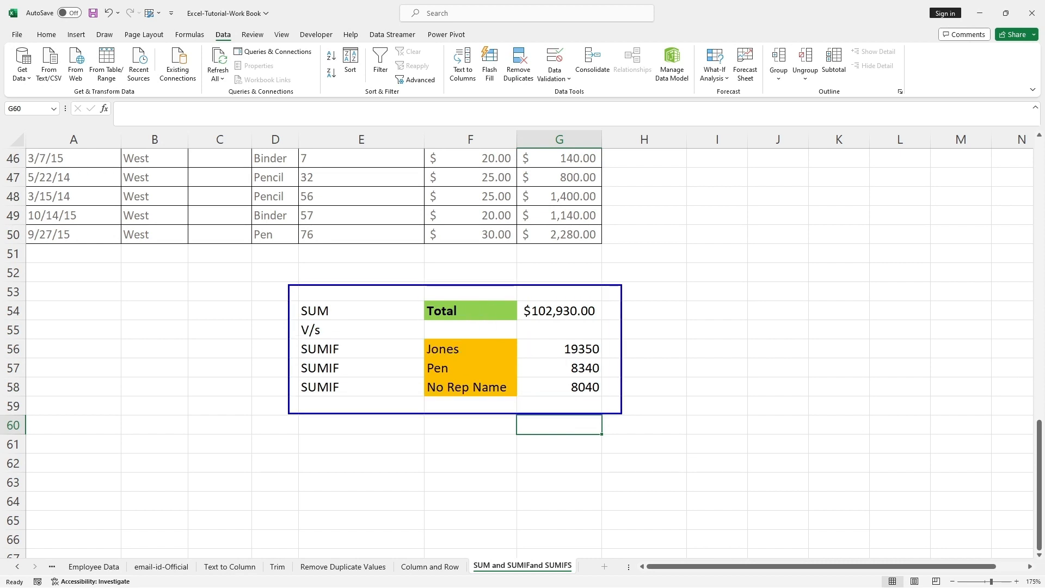
key("Escape")
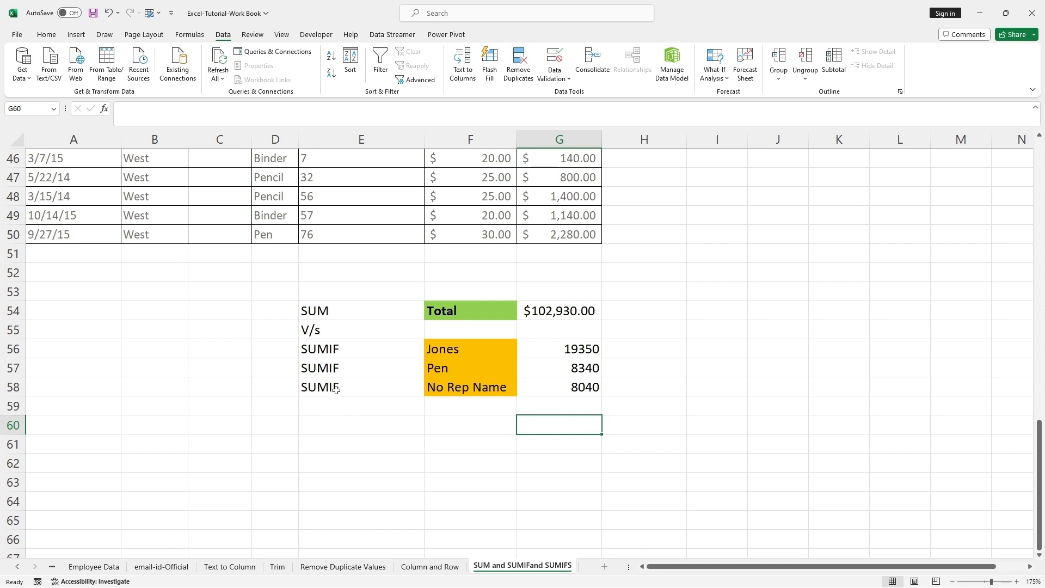
Step: Copy the V/s label from E55 to E59 and enter the label SUMIFS in E60
left_click(317, 328)
key("ctrl+c")
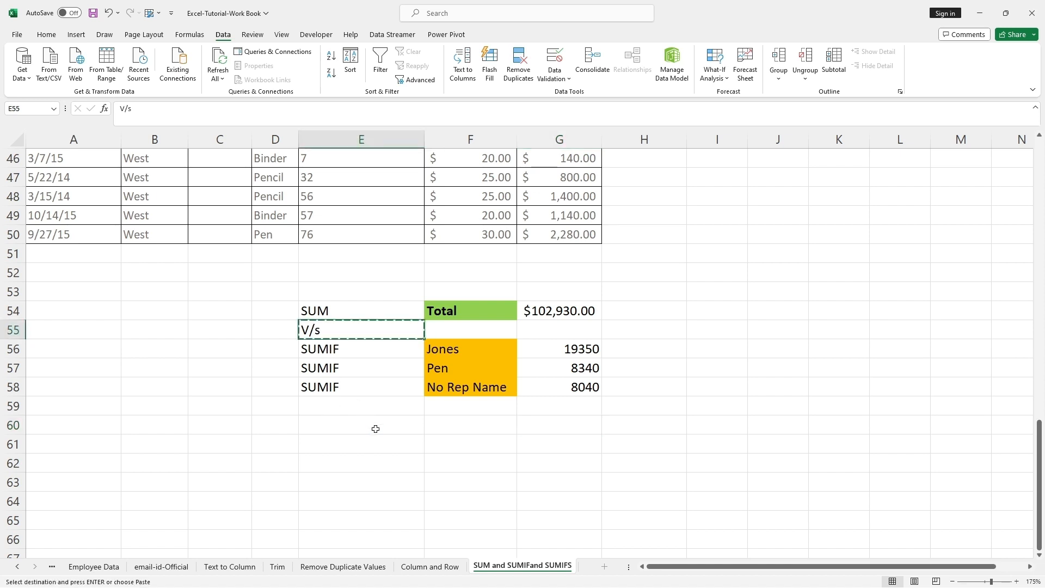
left_click(329, 408)
key("ctrl+v")
left_click(332, 430)
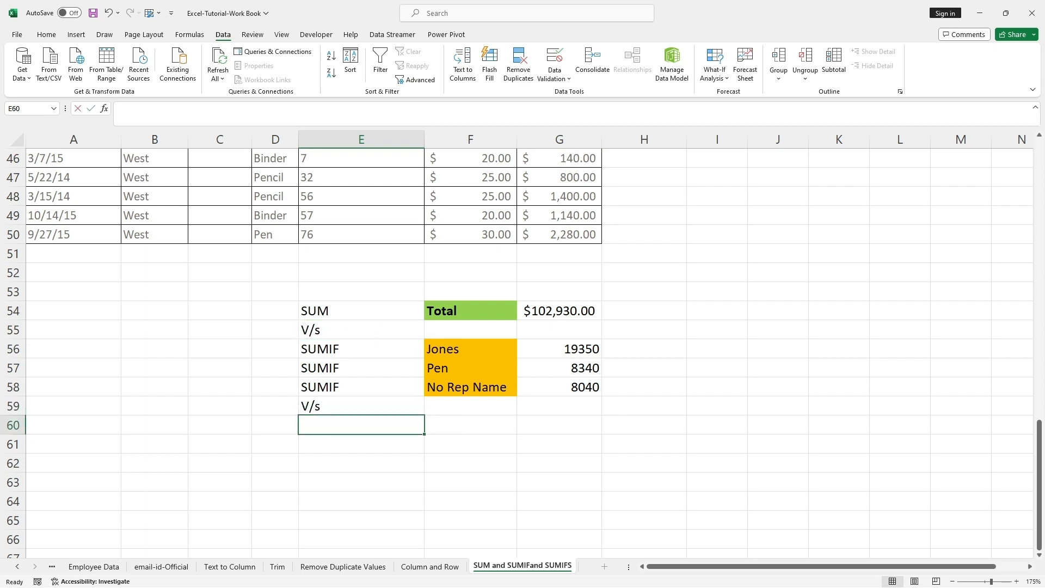
type("SUMIFS")
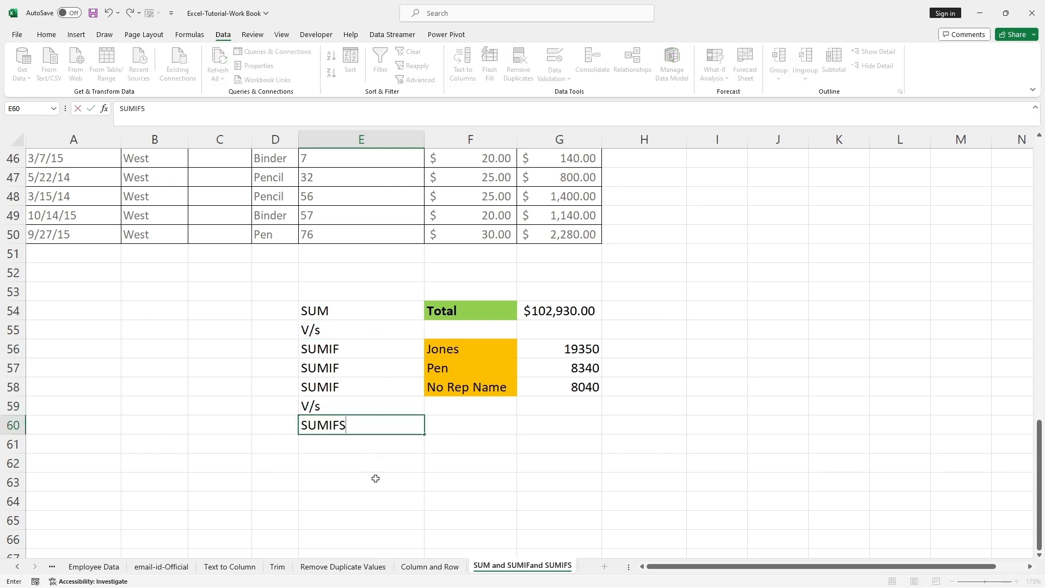
left_click(376, 479)
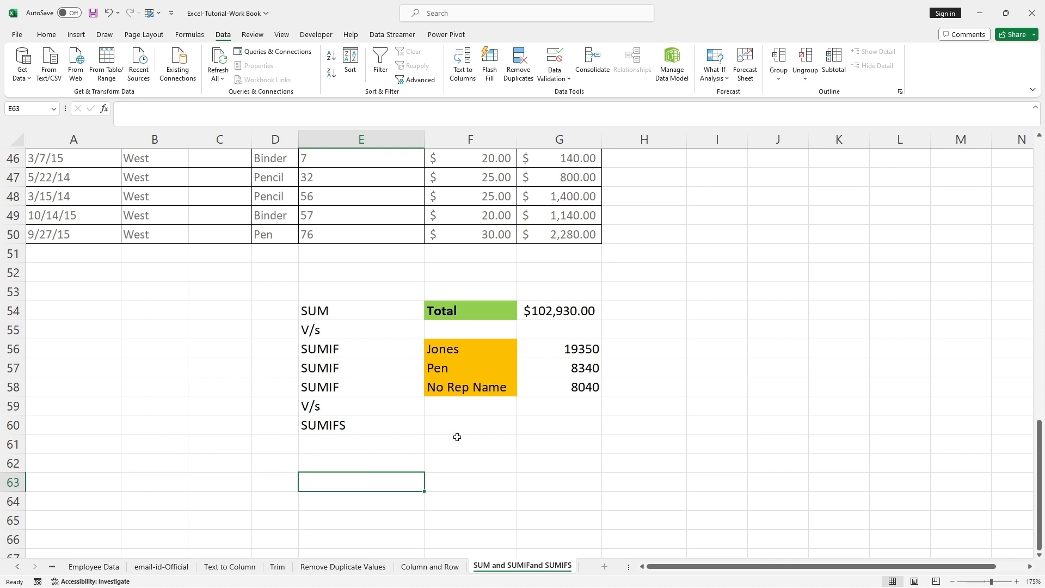
left_click(550, 424)
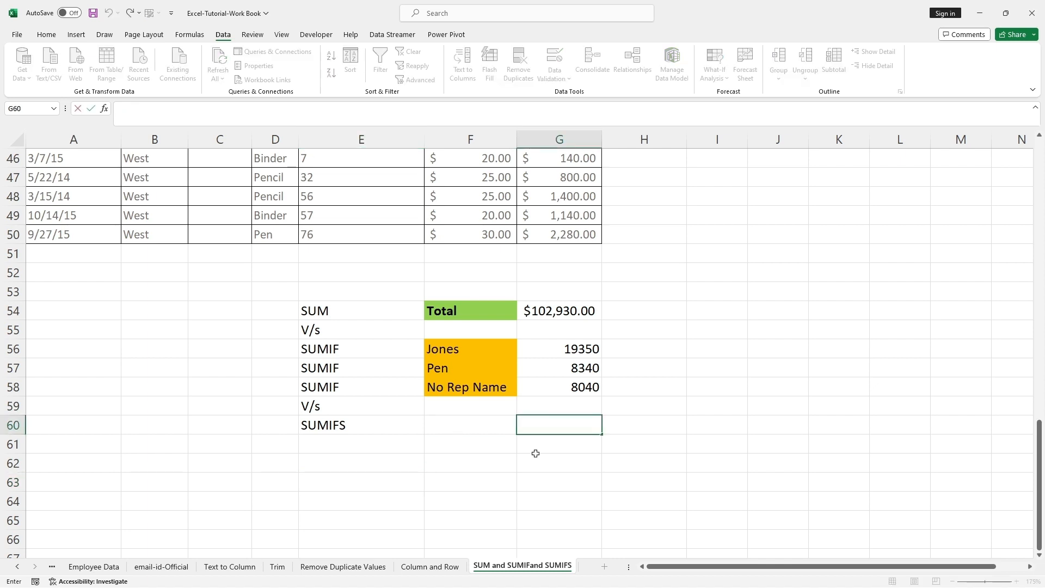
left_click(414, 454)
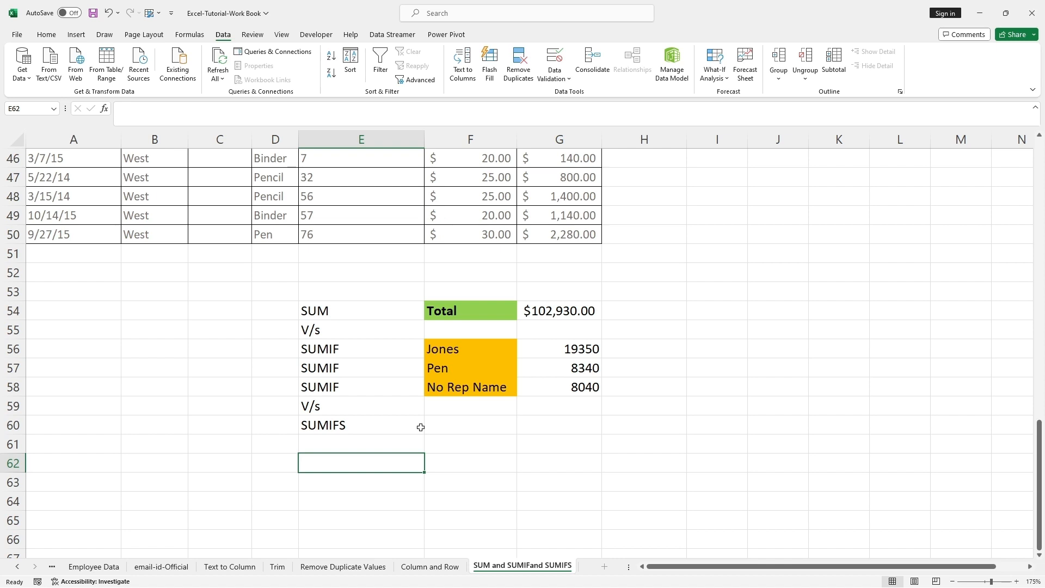
key("ctrl+2")
mouse_move(412, 334)
left_mouse_down()
mouse_move(499, 360)
mouse_move(533, 411)
left_mouse_up()
left_click_drag(471, 352, 495, 342)
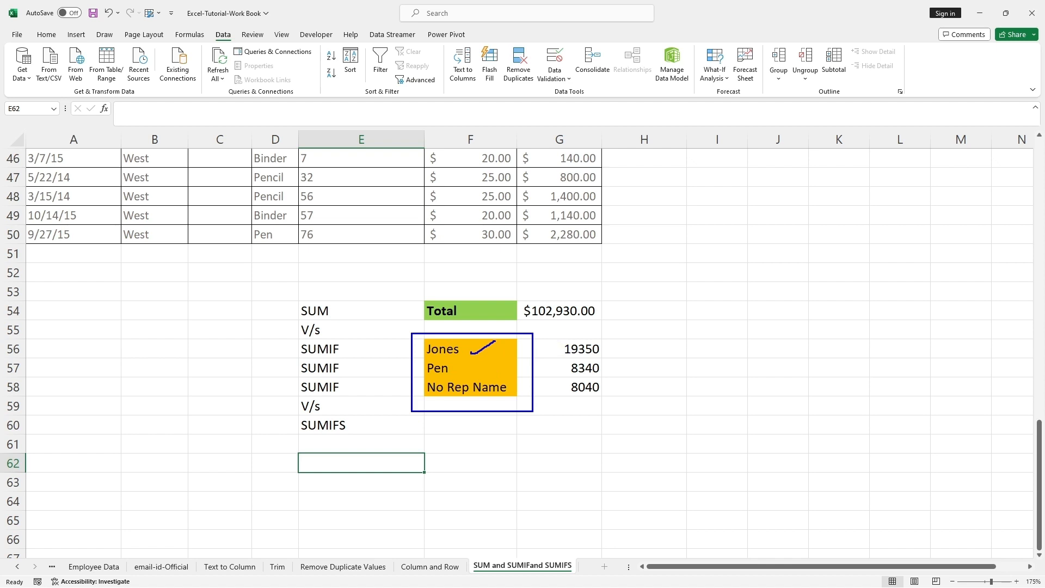
mouse_move(552, 333)
left_mouse_down()
mouse_move(608, 343)
mouse_move(594, 361)
mouse_move(553, 350)
mouse_move(559, 337)
left_mouse_up()
left_click_drag(455, 368, 473, 361)
mouse_move(556, 361)
left_mouse_down()
mouse_move(600, 360)
mouse_move(555, 363)
left_mouse_up()
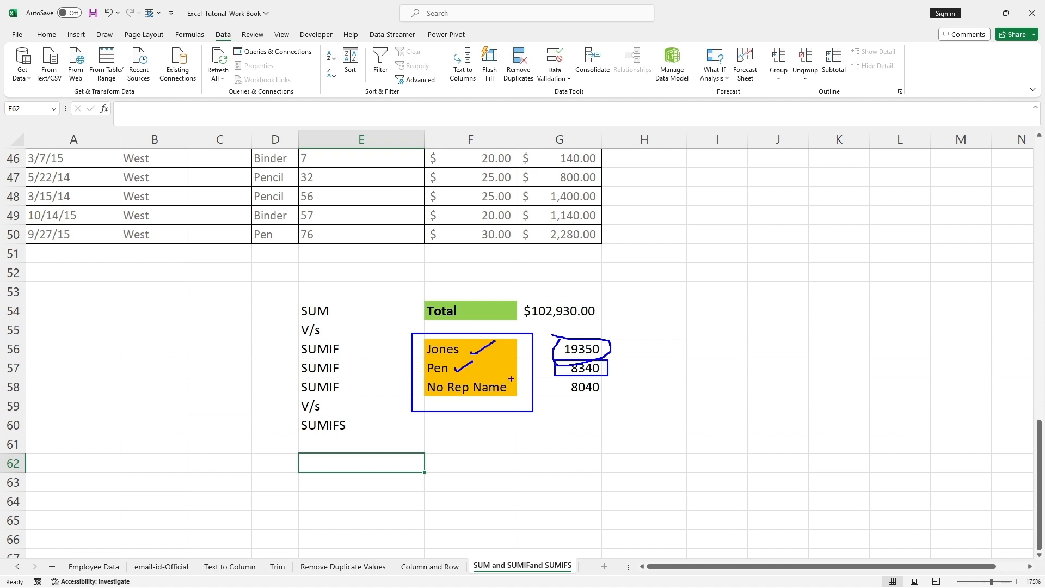
mouse_move(511, 381)
left_mouse_down()
mouse_move(616, 382)
mouse_move(551, 398)
left_mouse_up()
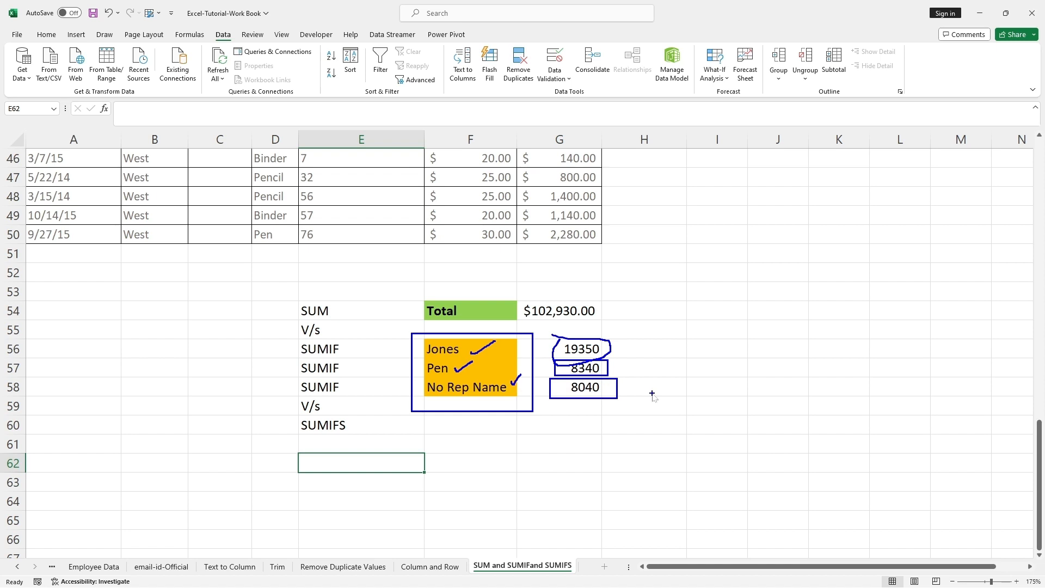
key("Escape")
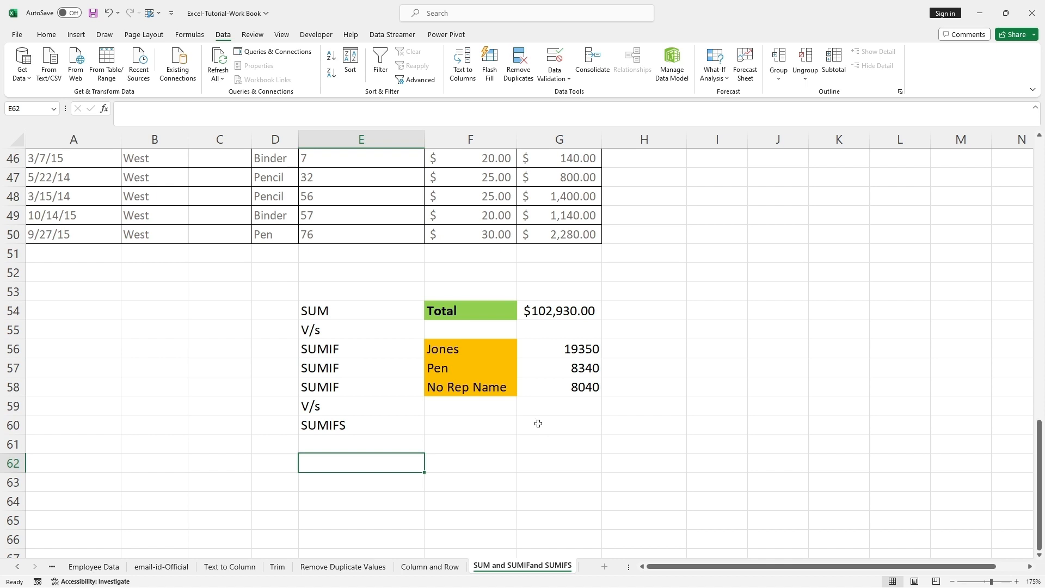
Step: Begin a SUMIFS formula in G60 with the Sales cells G2:G50 as the sum range
double_click(538, 423)
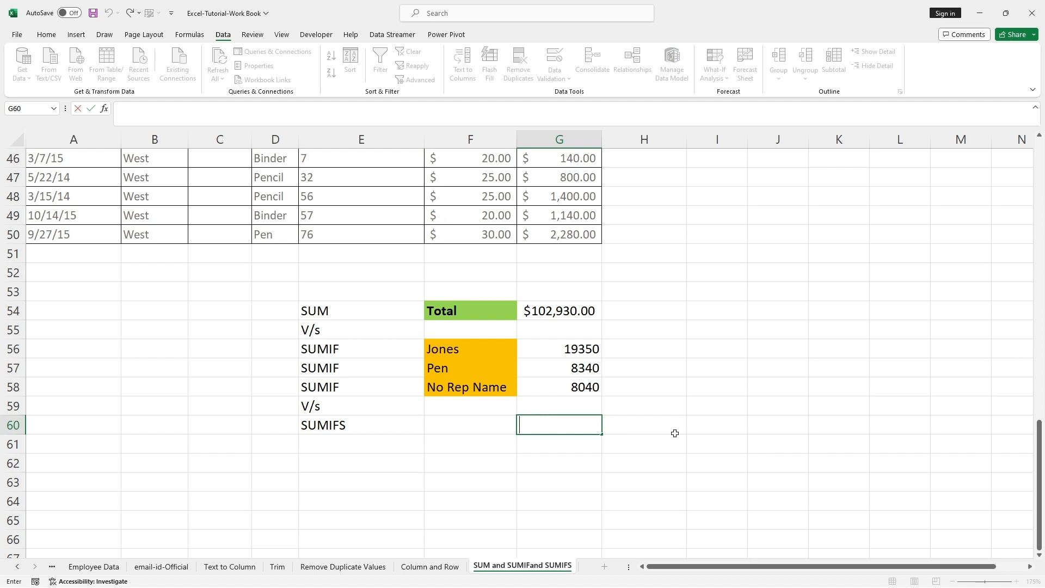
type("=S")
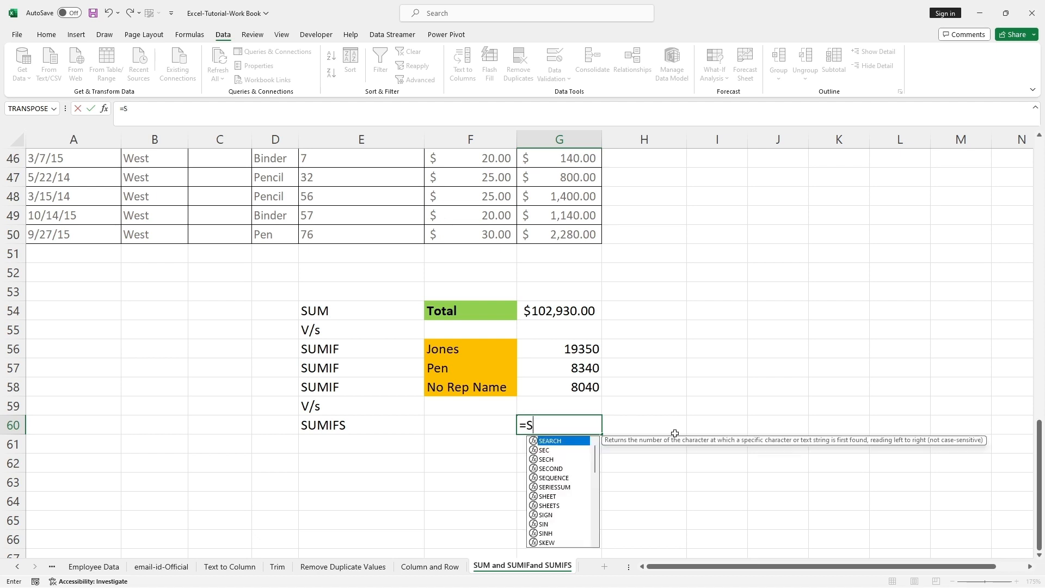
type("UMIFS")
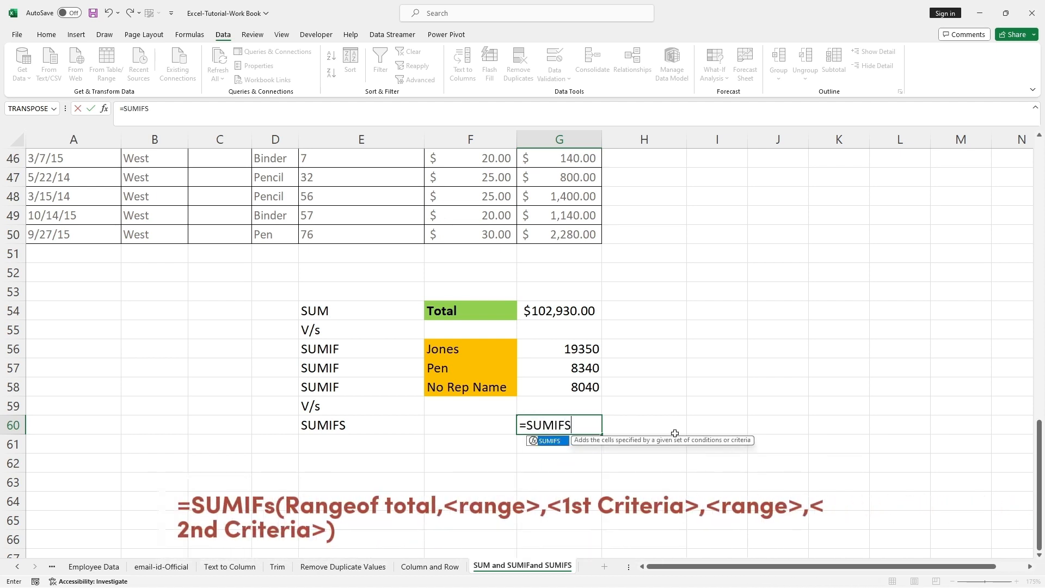
type("(")
scroll(674, 433, "up", 15)
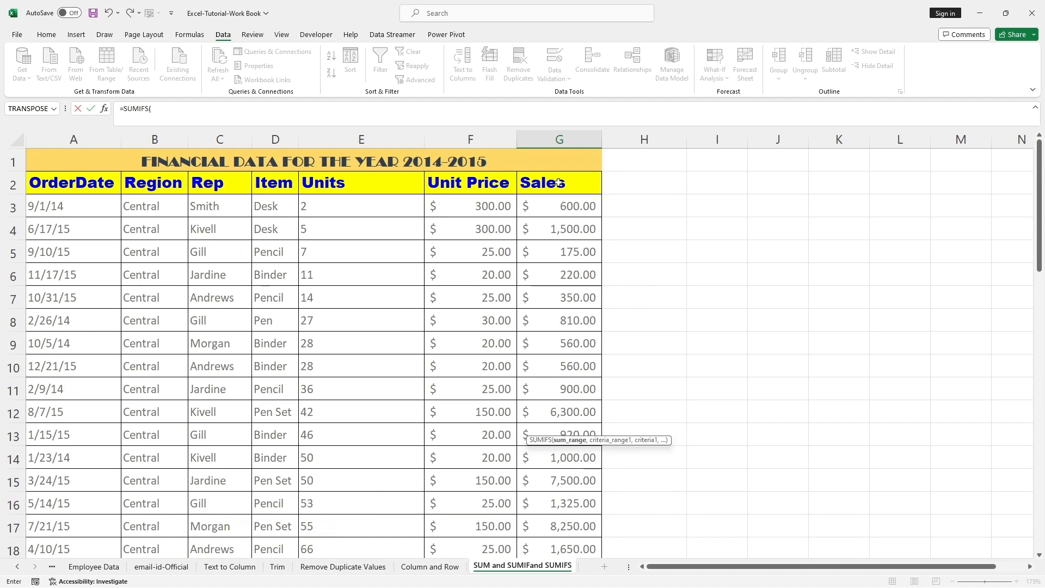
left_click_drag(559, 183, 554, 505)
scroll(750, 393, "down", 5)
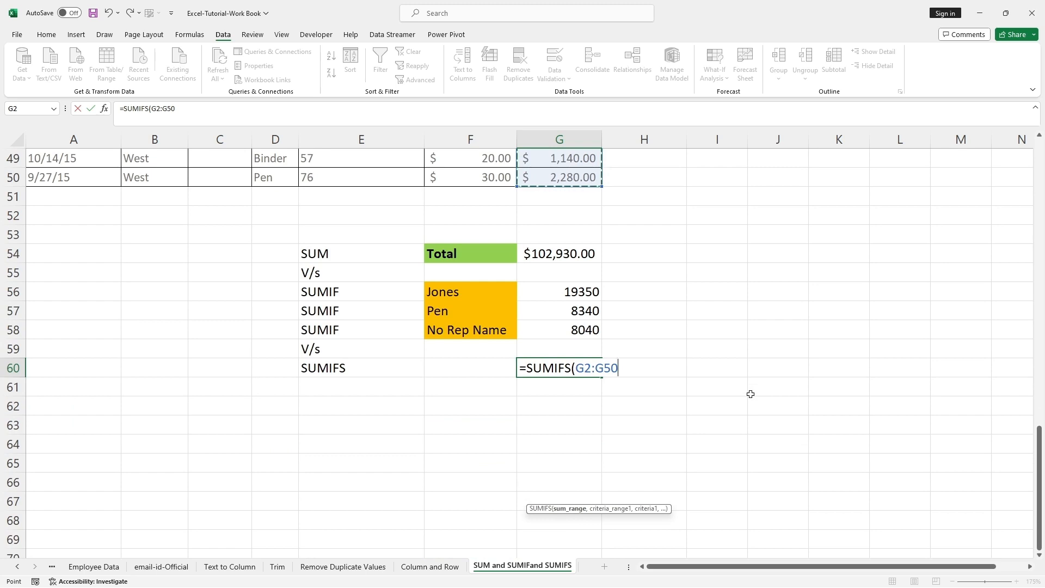
type(",")
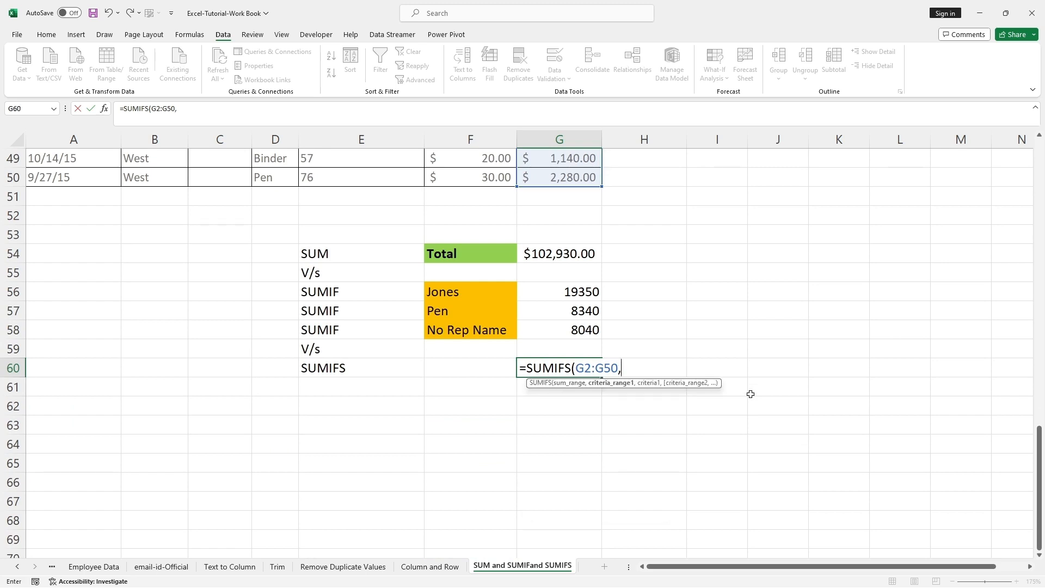
Step: Add the Rep cells C2:C50 as the first criteria range of the G60 SUMIFS formula
scroll(233, 235, "up", 12)
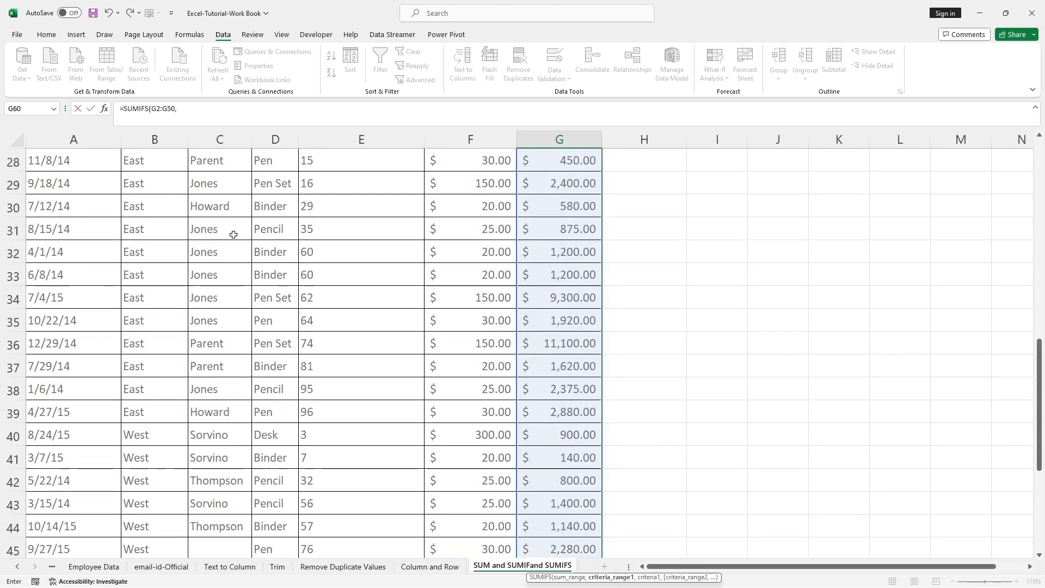
scroll(234, 234, "up", 4)
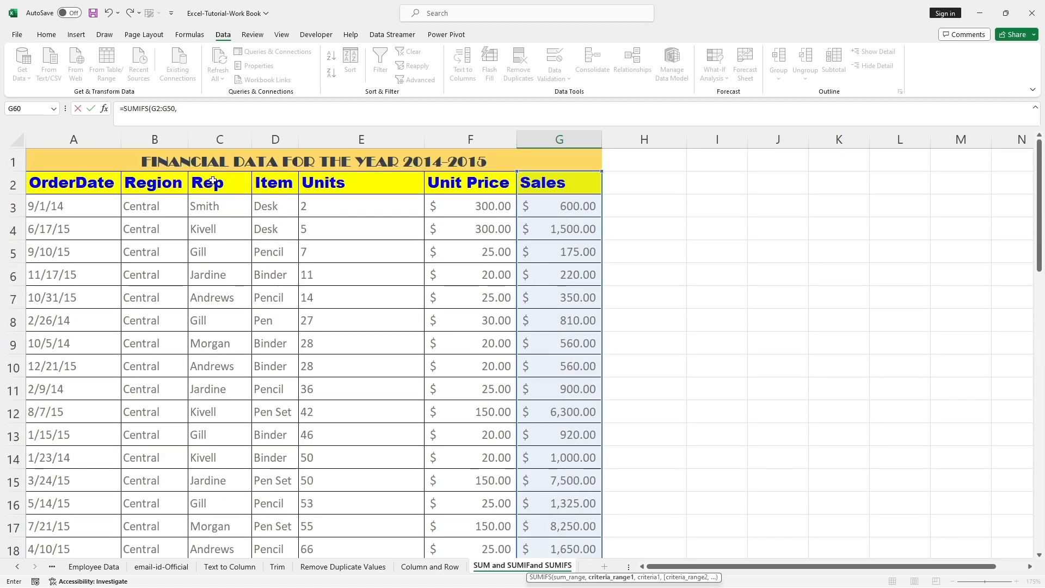
left_click_drag(213, 182, 217, 503)
scroll(906, 376, "down", 4)
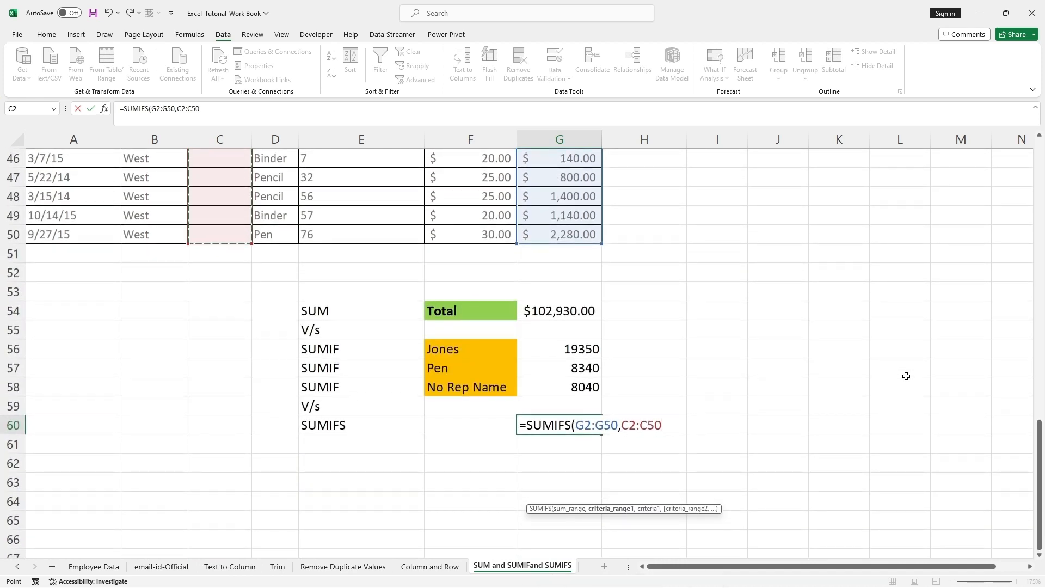
type(",")
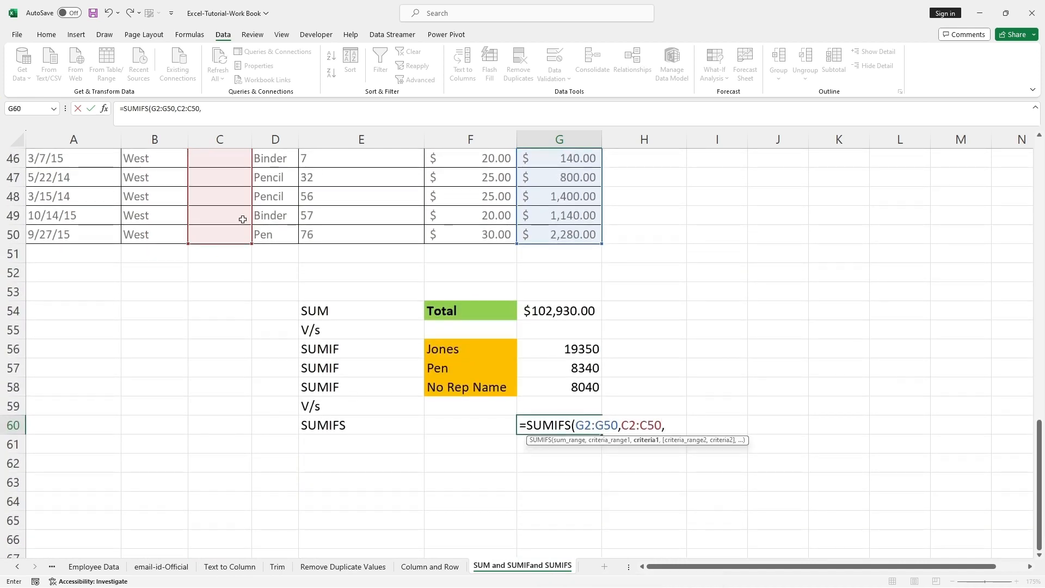
Step: Use the rep name in cell C22 as the first criterion of the SUMIFS formula
scroll(243, 219, "up", 6)
scroll(243, 219, "up", 5)
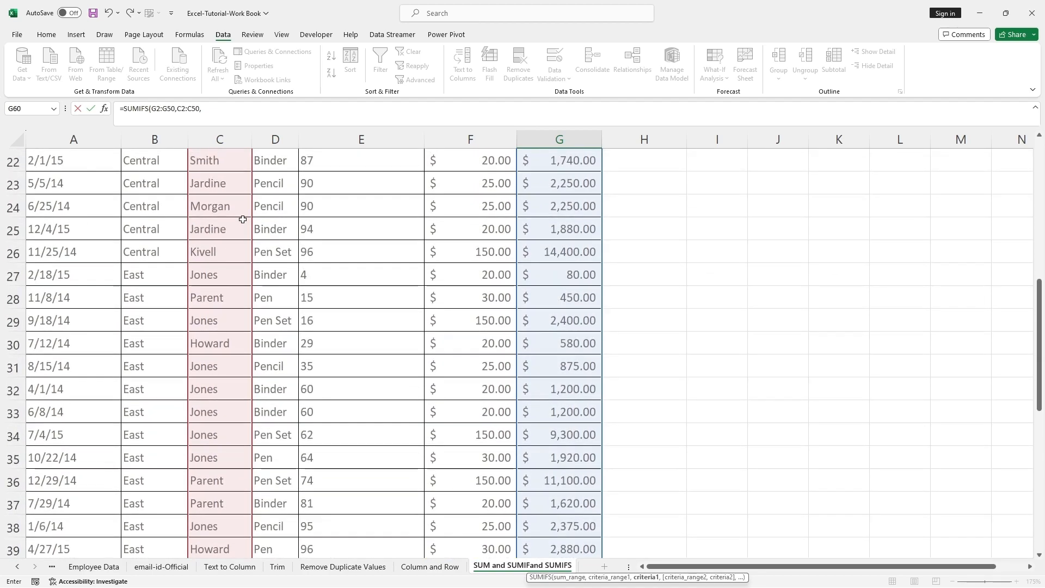
scroll(243, 219, "up", 4)
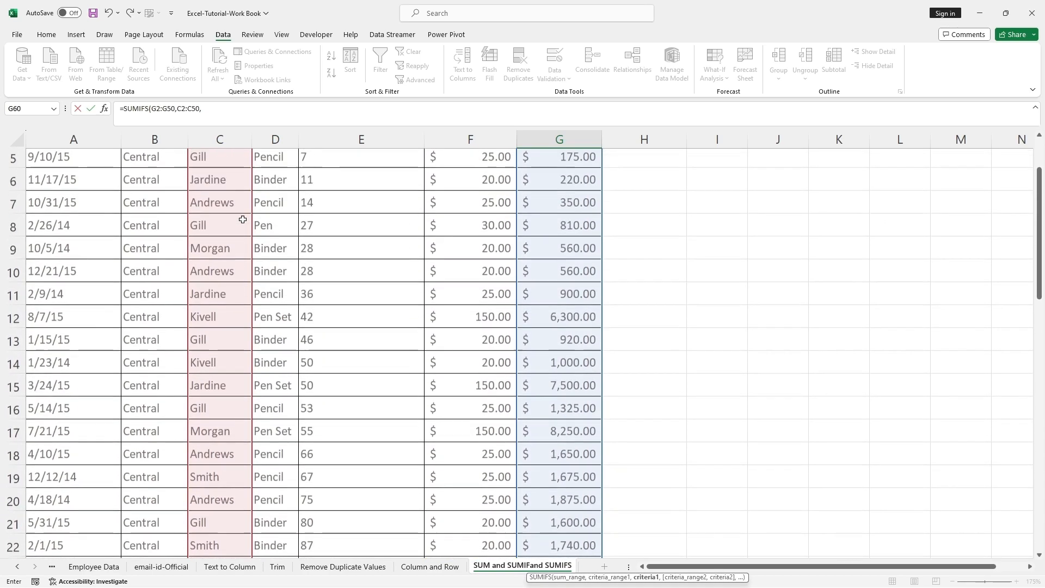
scroll(243, 219, "down", 5)
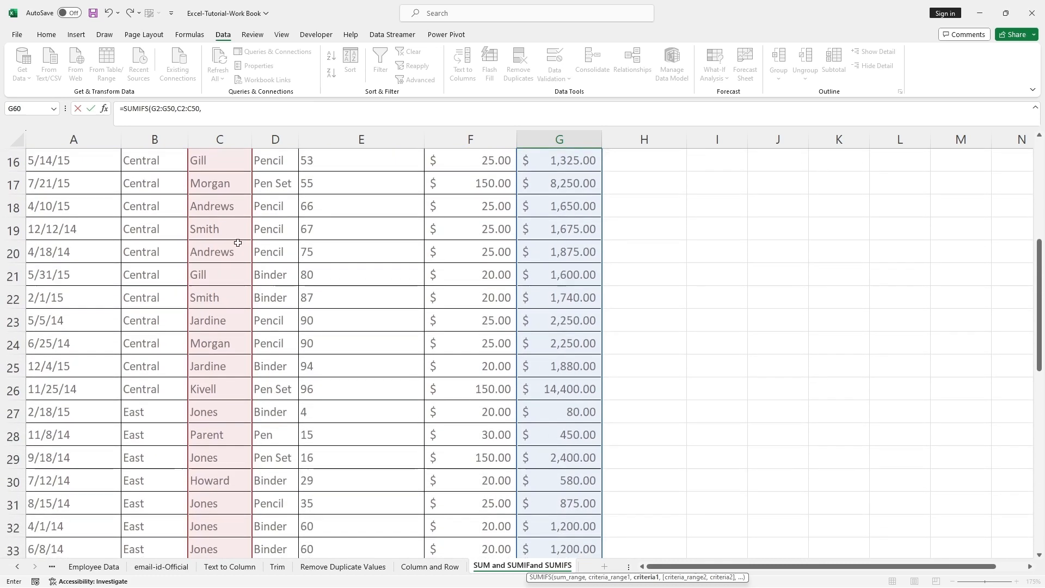
left_click(206, 299)
scroll(451, 302, "down", 8)
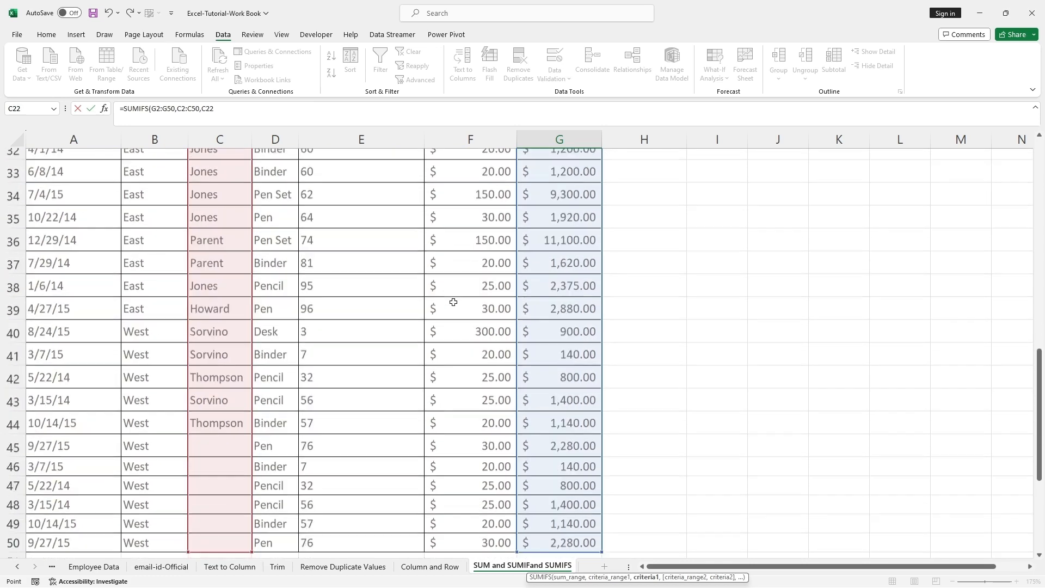
scroll(454, 301, "down", 2)
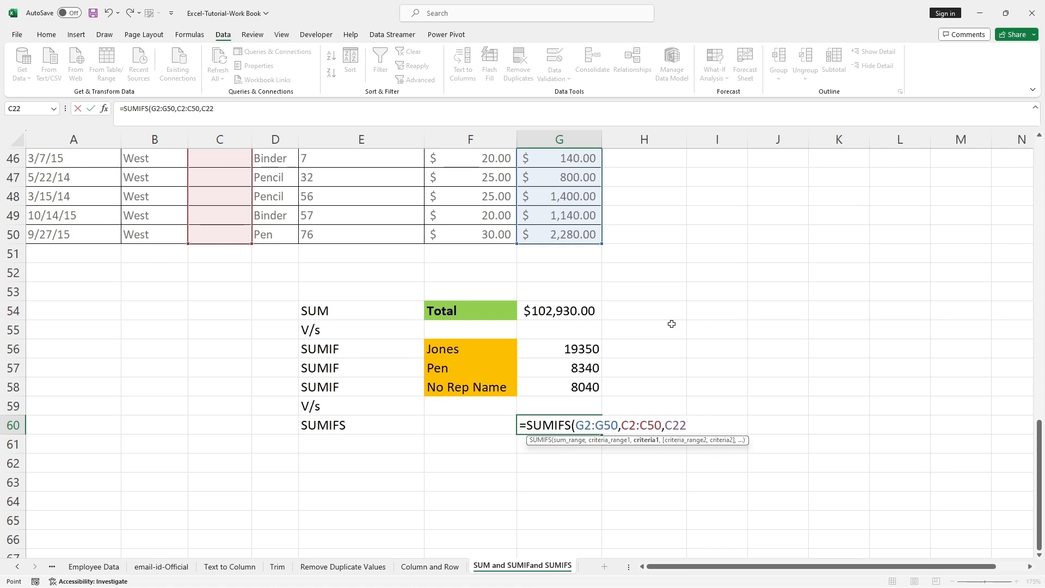
type(",")
Step: Add the Item cells D2:D50 as the second criteria range of the SUMIFS formula
scroll(446, 284, "up", 15)
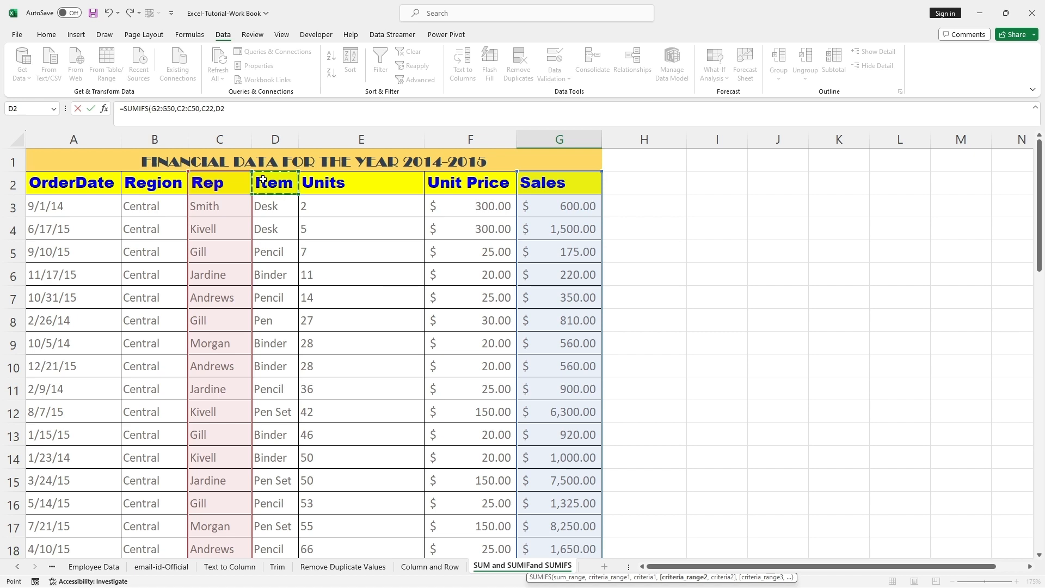
left_click_drag(263, 180, 283, 508)
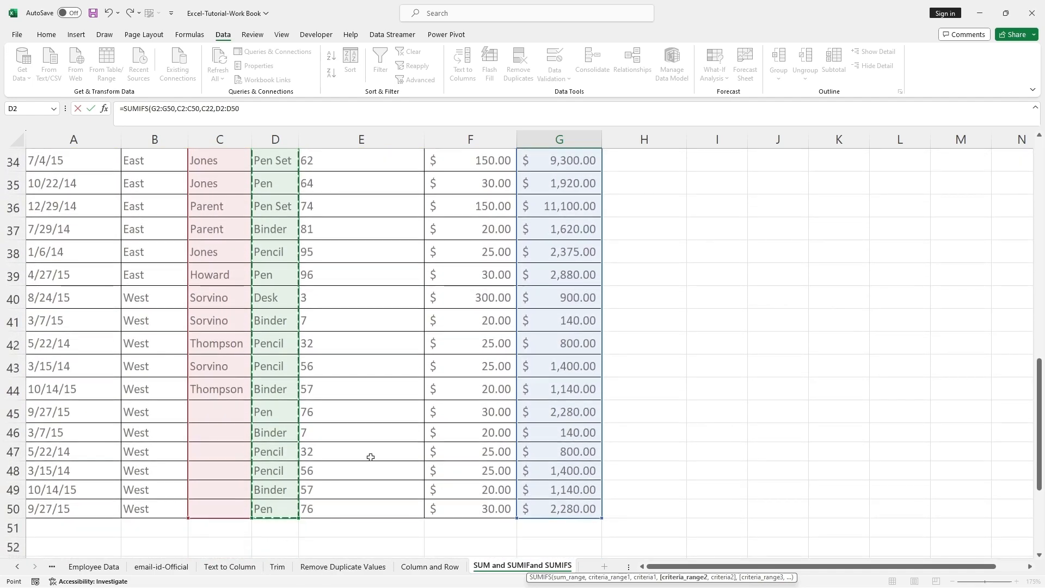
scroll(610, 367, "down", 4)
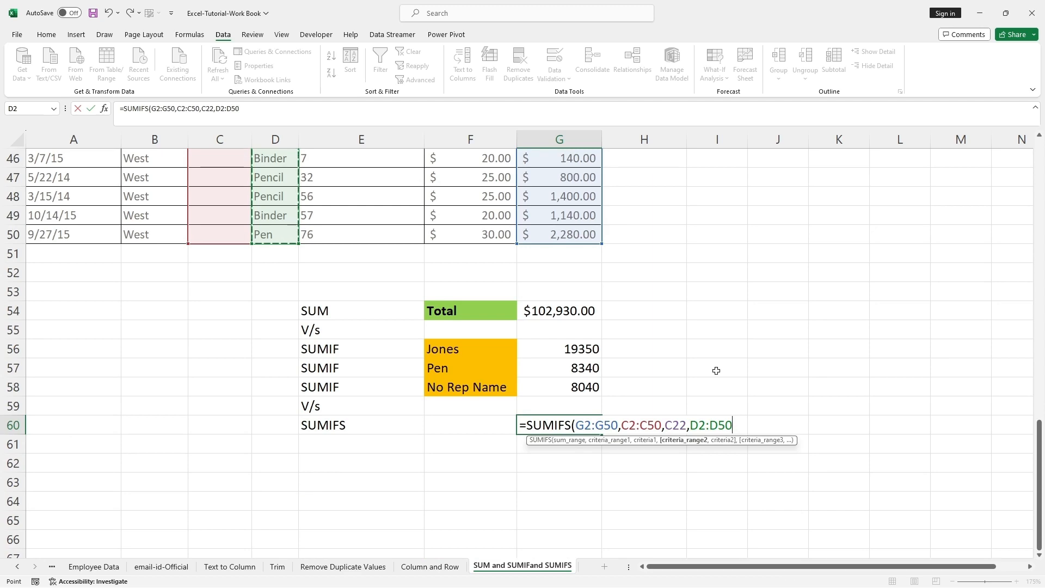
type(",")
Step: Use the item Binder in cell D44 as the second criterion and close the SUMIFS formula's parenthesis
scroll(274, 233, "up", 10)
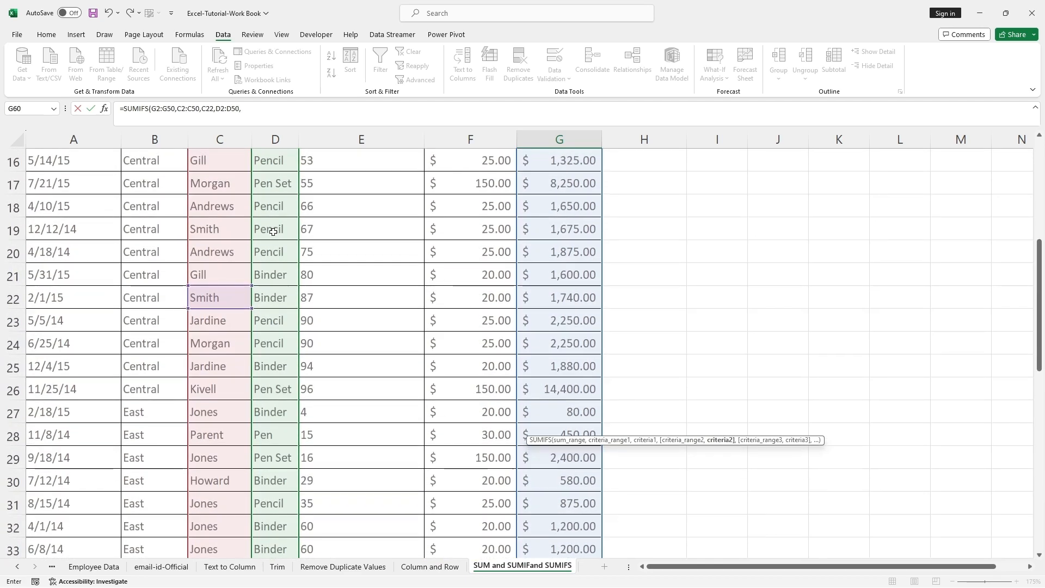
scroll(283, 277, "down", 4)
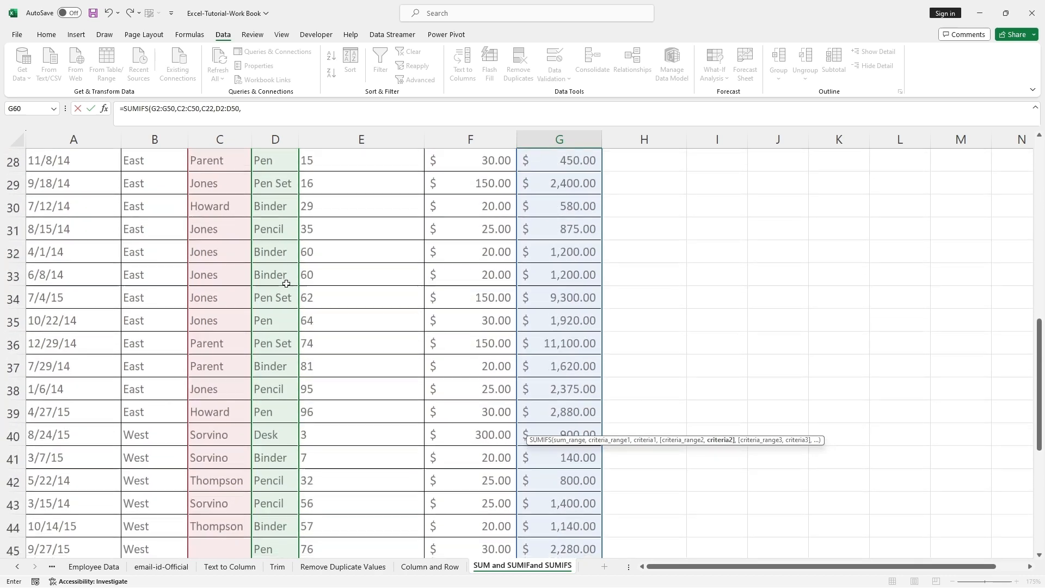
scroll(286, 284, "down", 3)
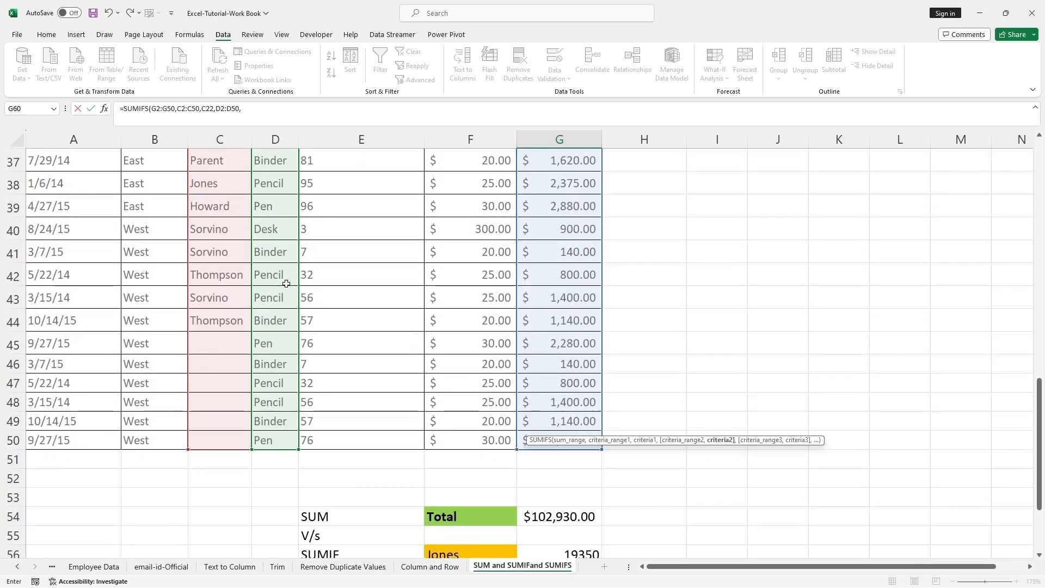
left_click(285, 321)
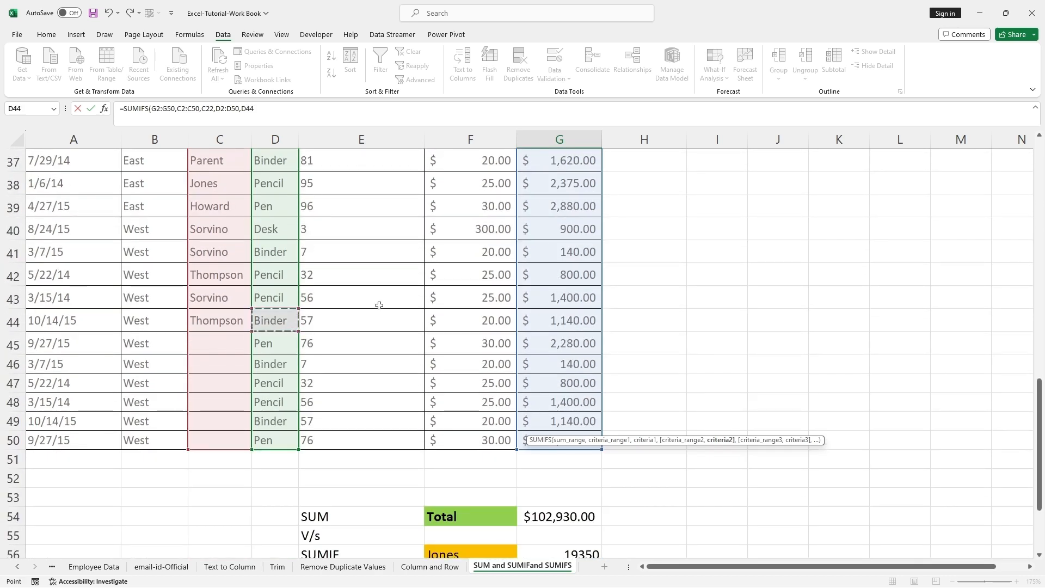
scroll(467, 293, "down", 1)
scroll(467, 293, "down", 3)
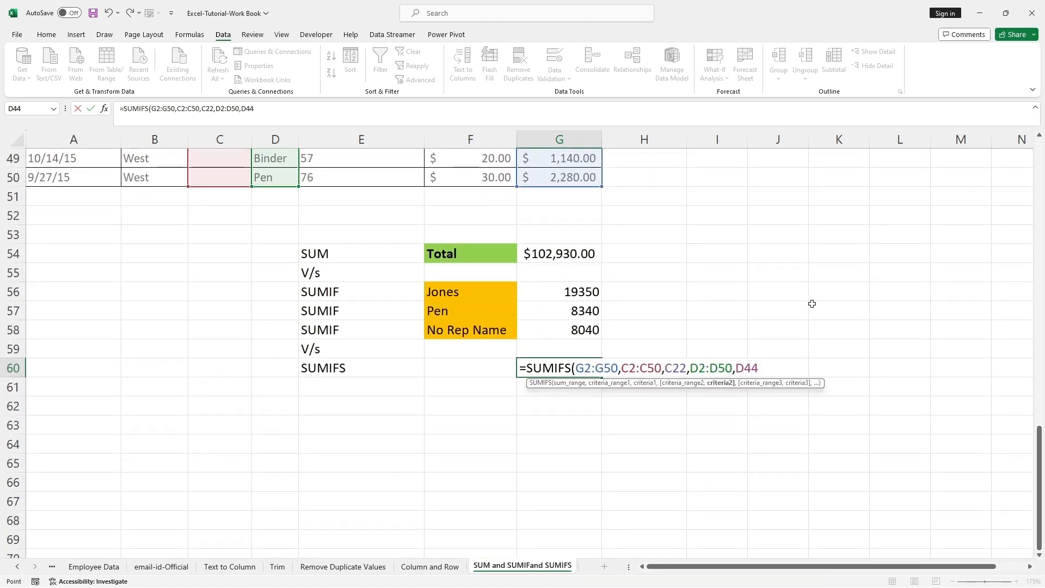
type(")")
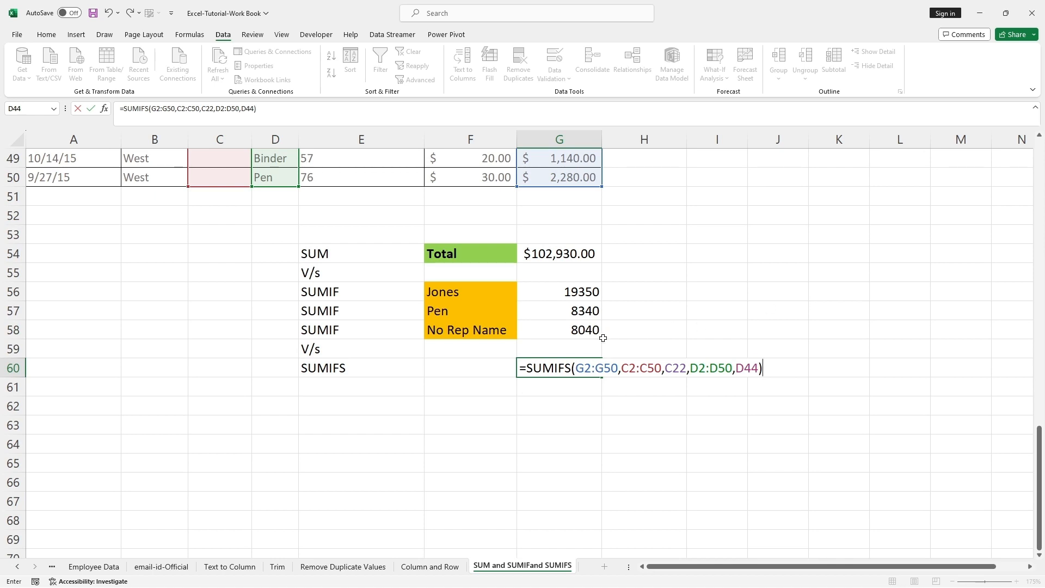
mouse_move(618, 331)
left_mouse_down()
mouse_move(603, 355)
mouse_move(613, 354)
left_mouse_up()
left_click_drag(657, 332, 648, 349)
left_click_drag(680, 332, 678, 352)
mouse_move(692, 316)
left_mouse_down()
mouse_move(702, 358)
mouse_move(723, 349)
mouse_move(728, 325)
left_mouse_up()
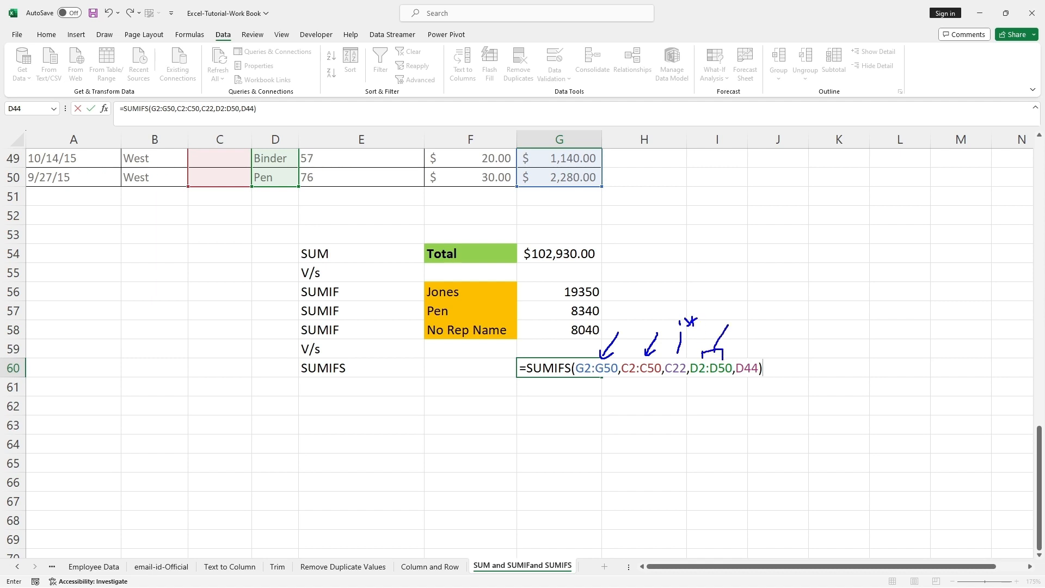
left_click_drag(747, 360, 762, 322)
left_click_drag(779, 303, 775, 314)
mouse_move(627, 360)
left_mouse_down()
mouse_move(658, 351)
mouse_move(661, 361)
left_mouse_up()
key("Escape")
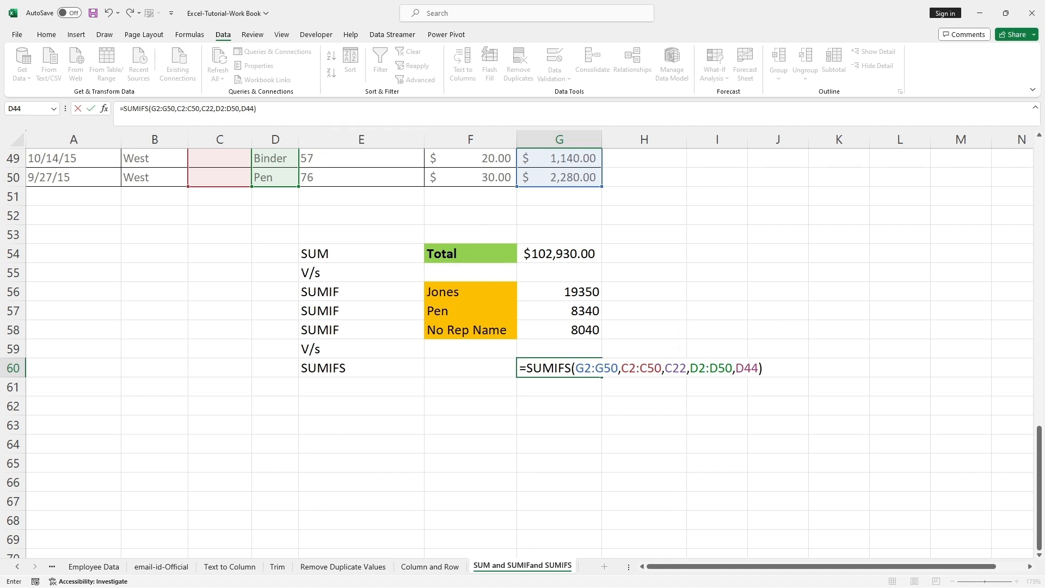
Step: Commit the completed SUMIFS formula in cell G60
left_click(305, 111)
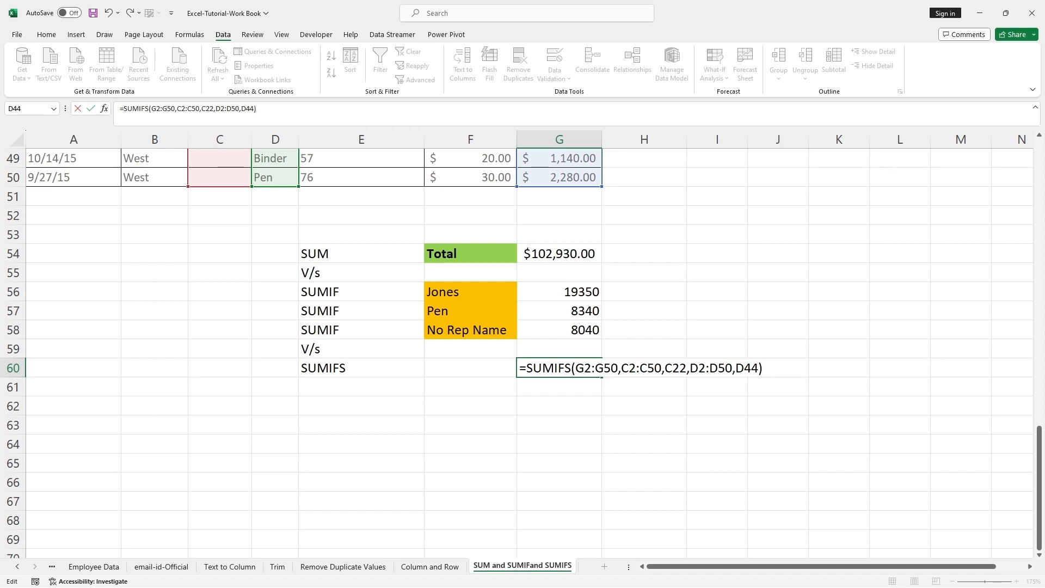
key("Return")
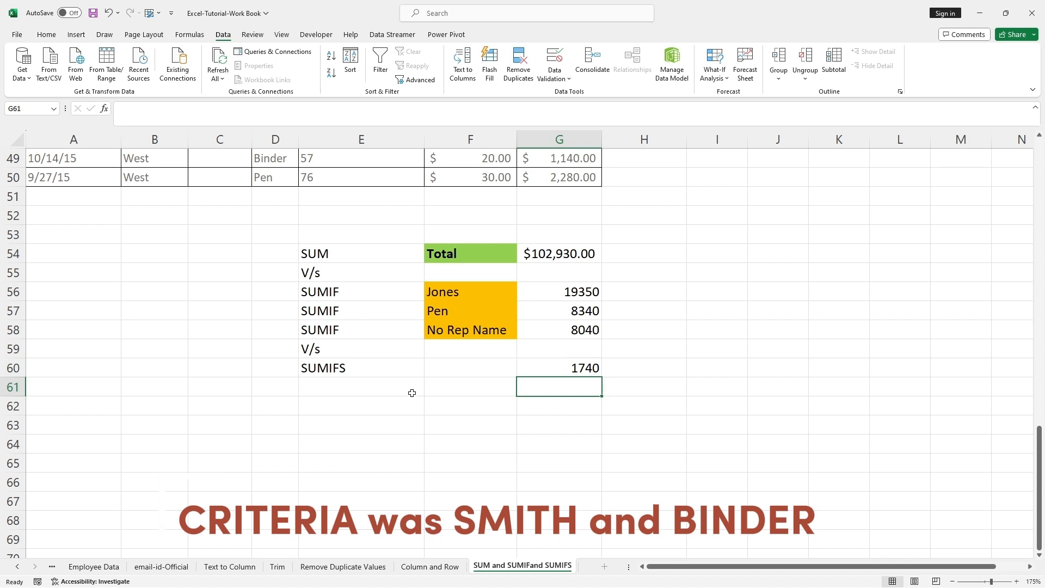
Step: Turn on filtering for the header row A2:G2 of the financial data table
scroll(412, 393, "up", 16)
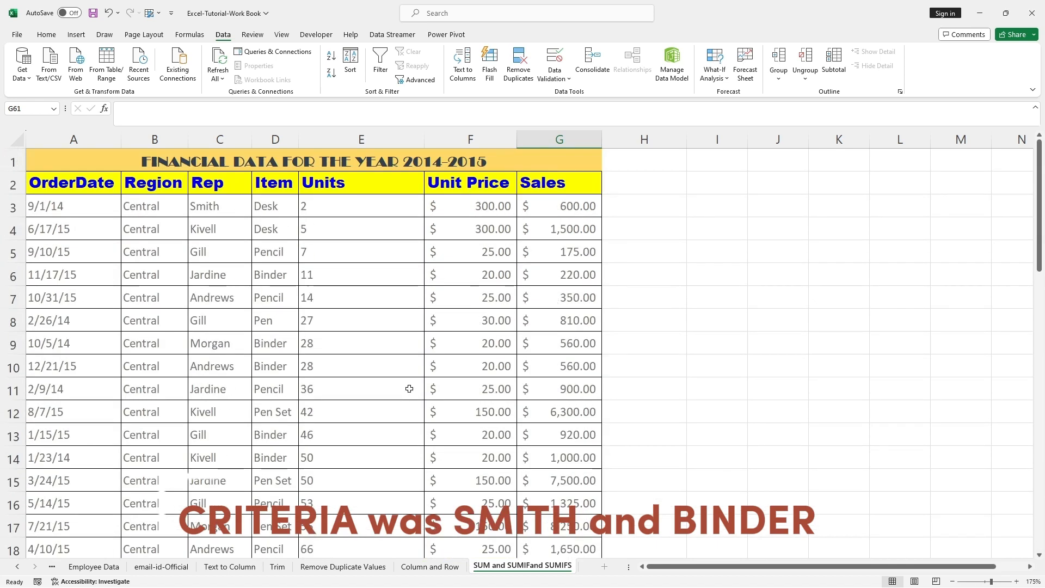
left_click(155, 297)
left_click_drag(39, 186, 539, 187)
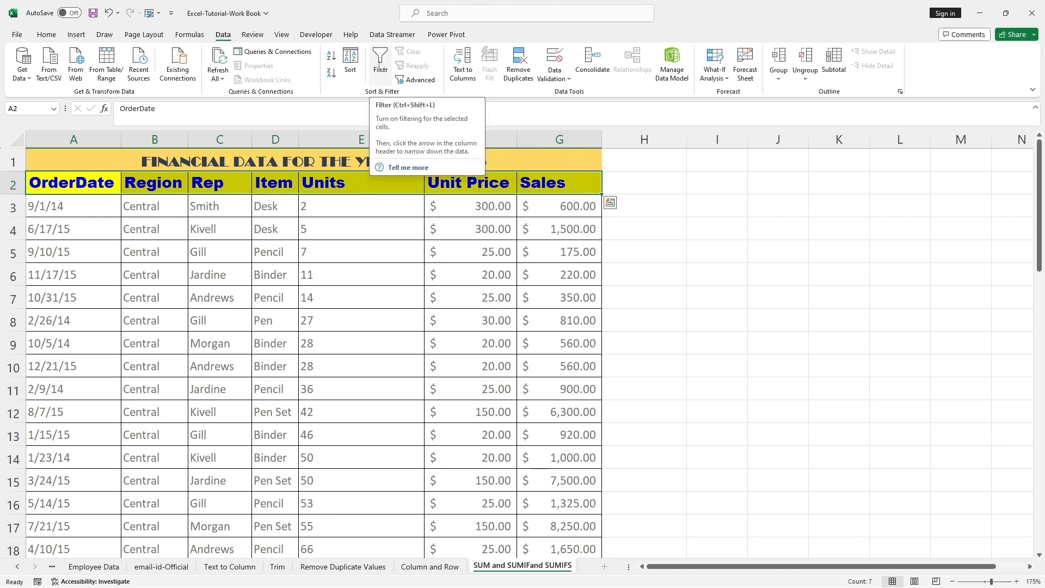
left_click(381, 81)
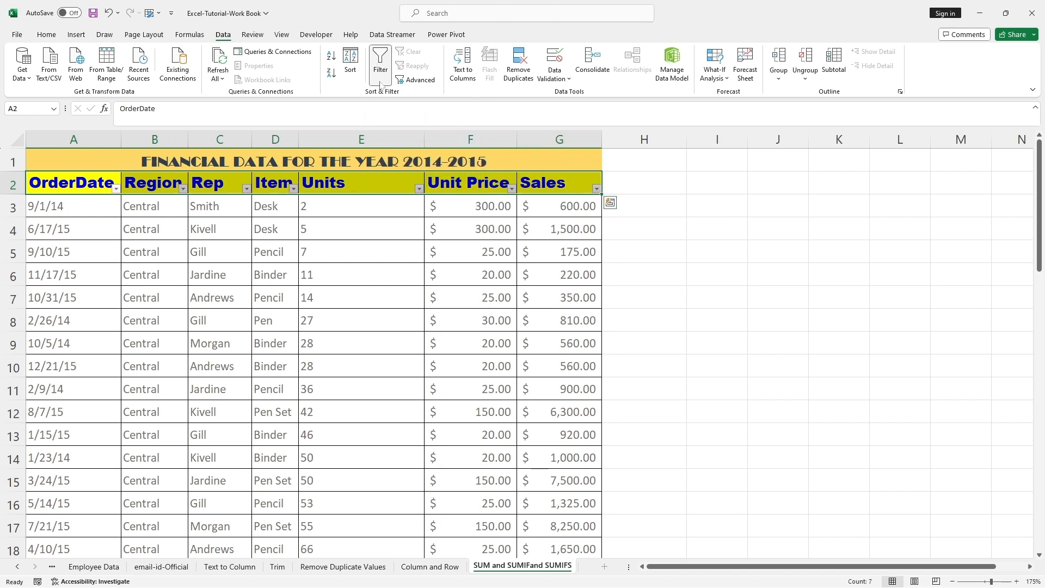
left_click(182, 190)
left_click(182, 190)
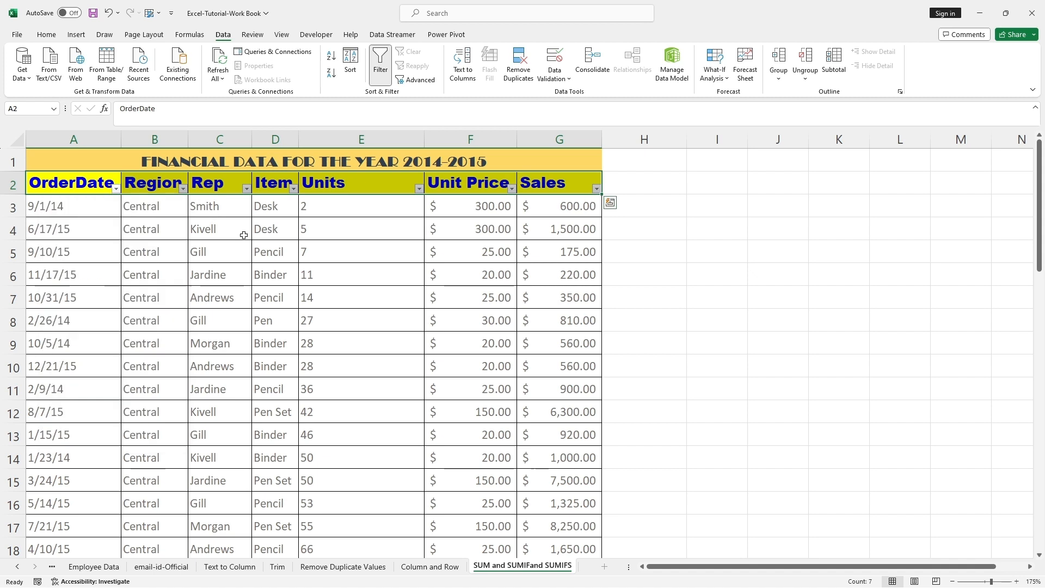
Step: Filter the Rep column to show only the rep named in cell C22
left_click(246, 189)
left_click(163, 331)
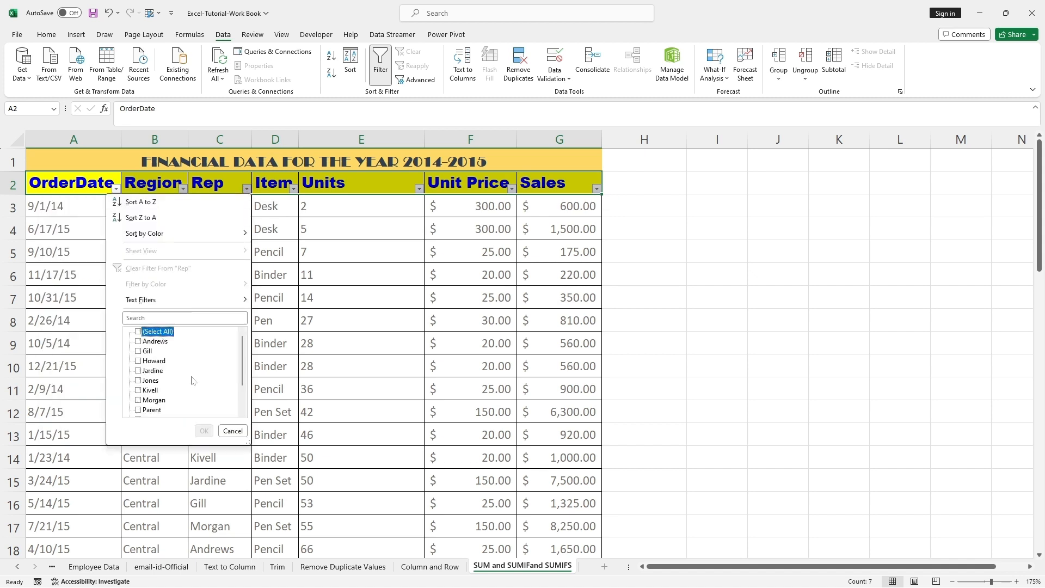
scroll(192, 380, "down", 2)
left_click(197, 381)
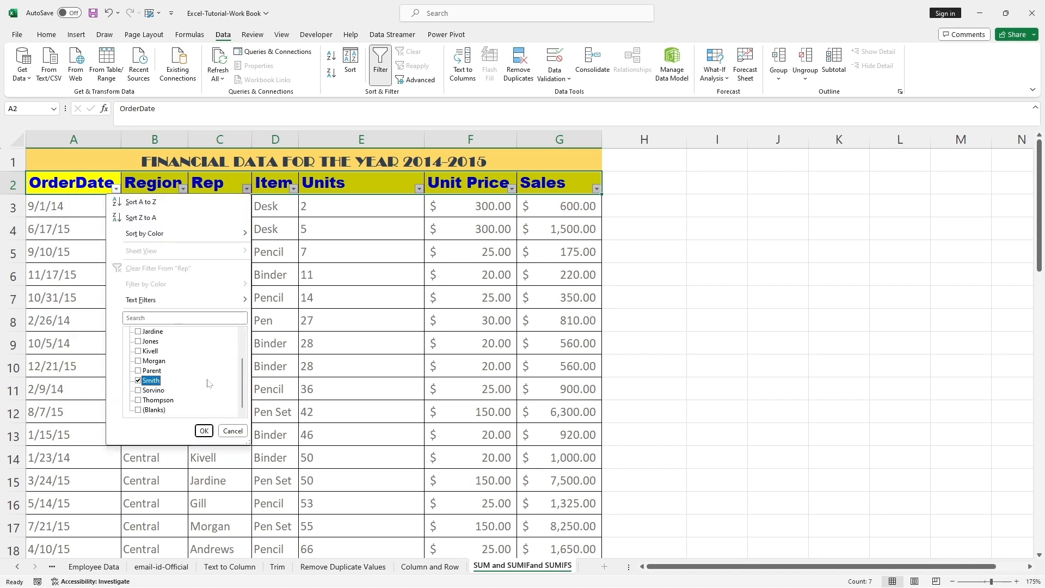
left_click(204, 431)
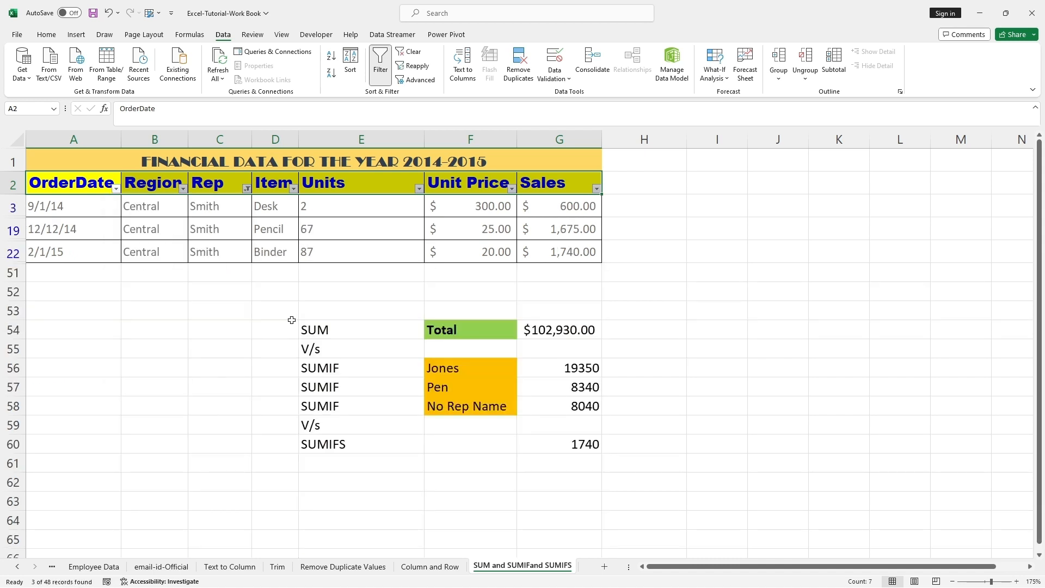
Step: Filter the Item column to show only Binder
left_click(294, 189)
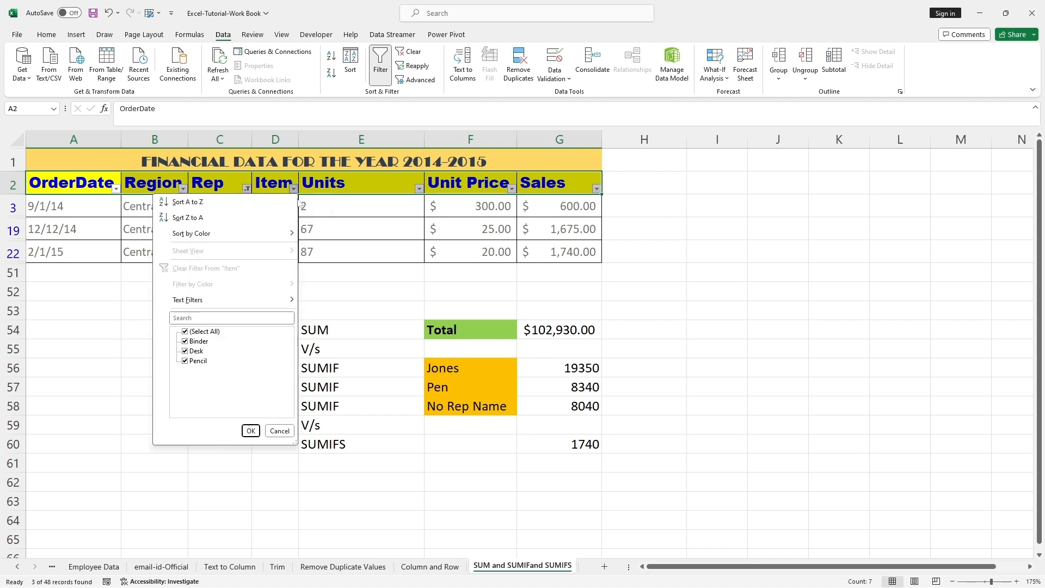
left_click(201, 331)
left_click(197, 341)
left_click(251, 431)
Step: Compare the Sales amount of the filtered row 22 with the SUMIFS result in G60
left_click(561, 207)
left_click(561, 207)
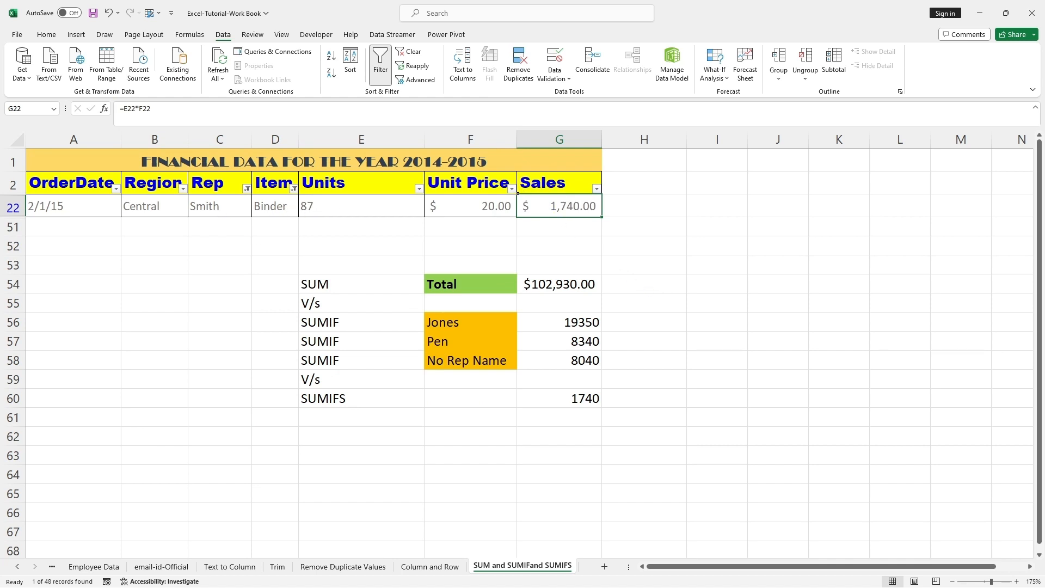
left_click_drag(517, 193, 607, 219)
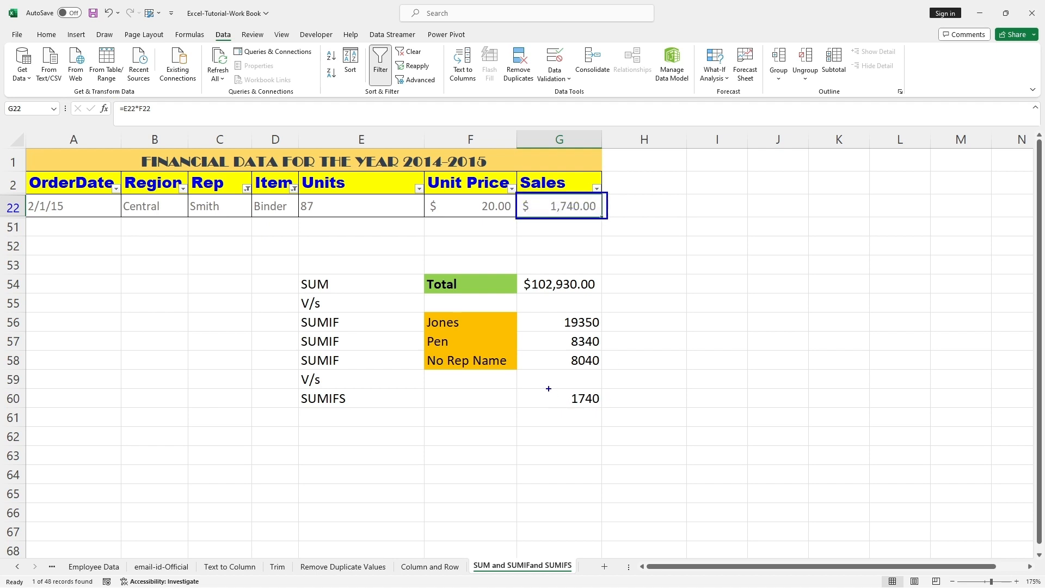
mouse_move(548, 389)
left_mouse_down()
mouse_move(610, 397)
mouse_move(610, 414)
mouse_move(621, 384)
left_mouse_up()
left_click(225, 411)
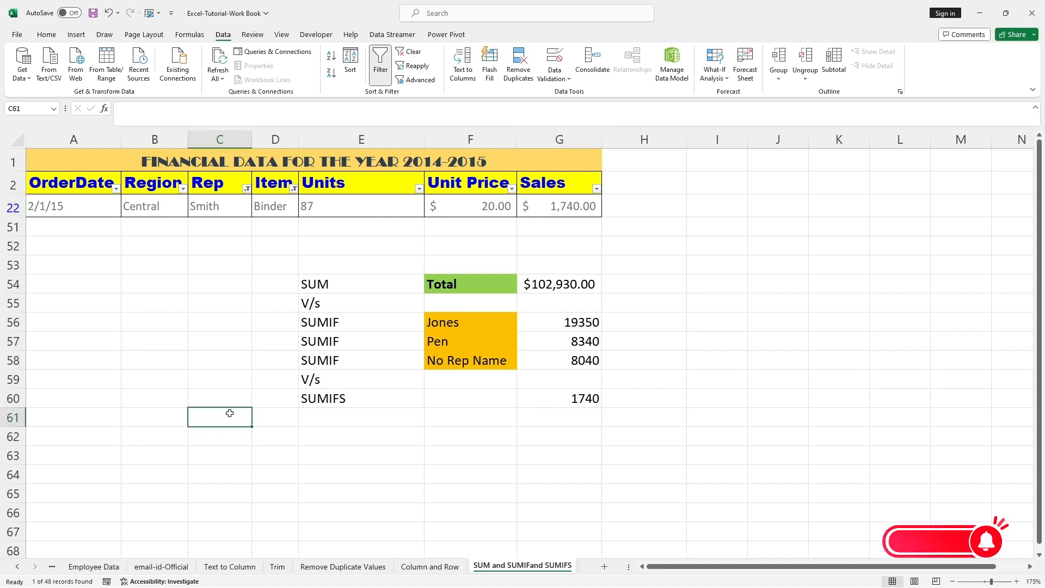
left_click(270, 433)
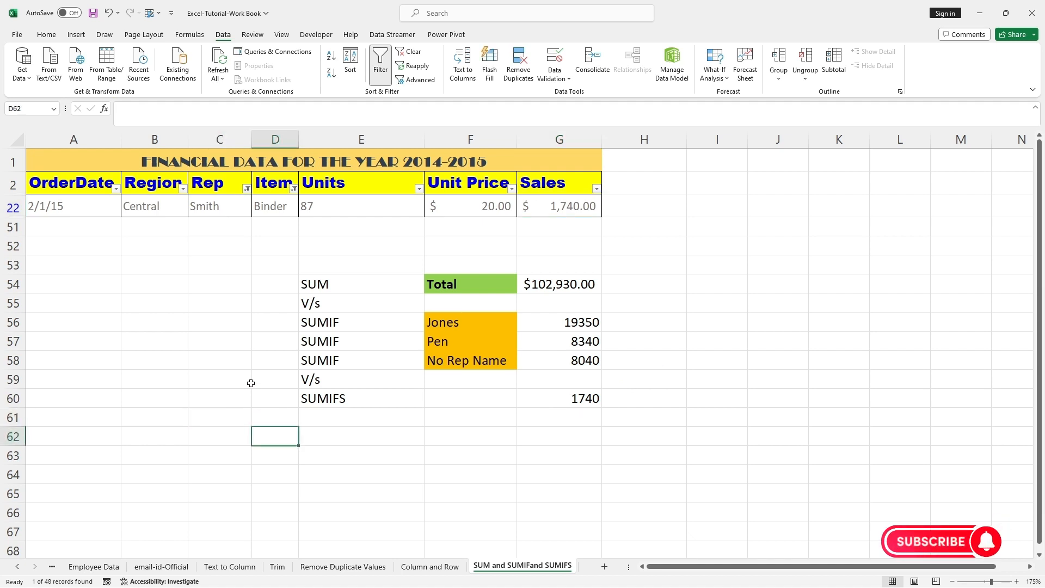